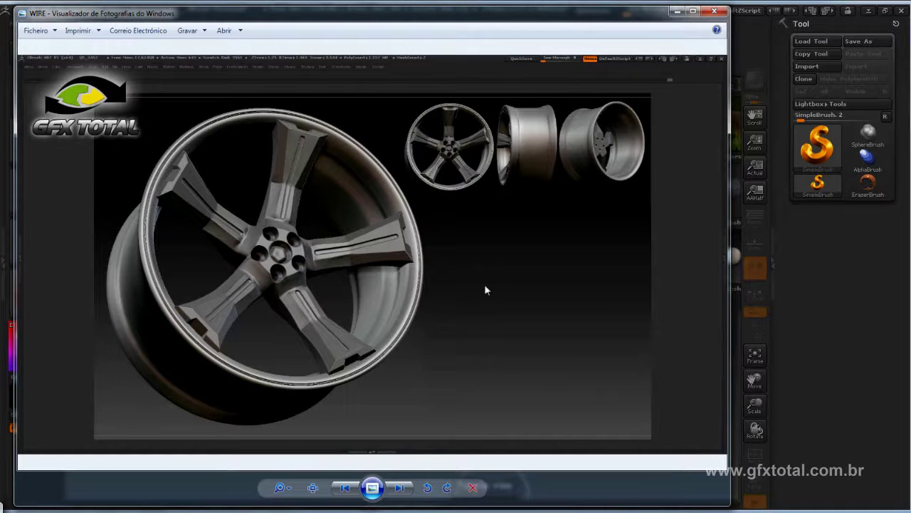
# - Minimize the wheel reference image and close LightBox to leave the empty ZBrush canvas
pyautogui.click(676, 13)
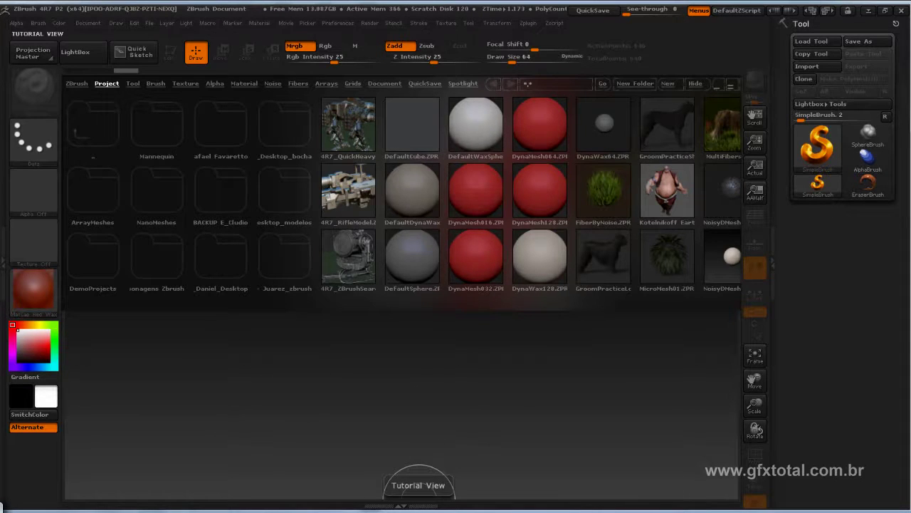
pyautogui.hotkey('alt', 'Tab')
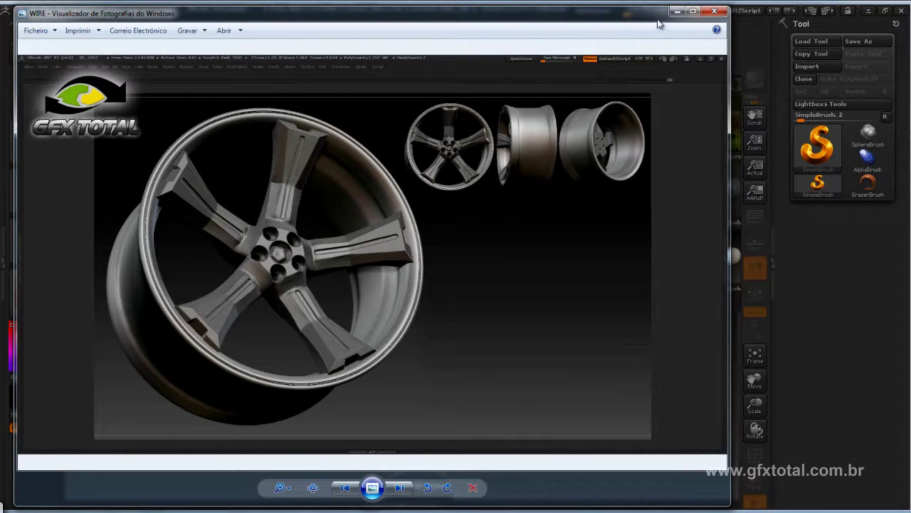
pyautogui.click(677, 11)
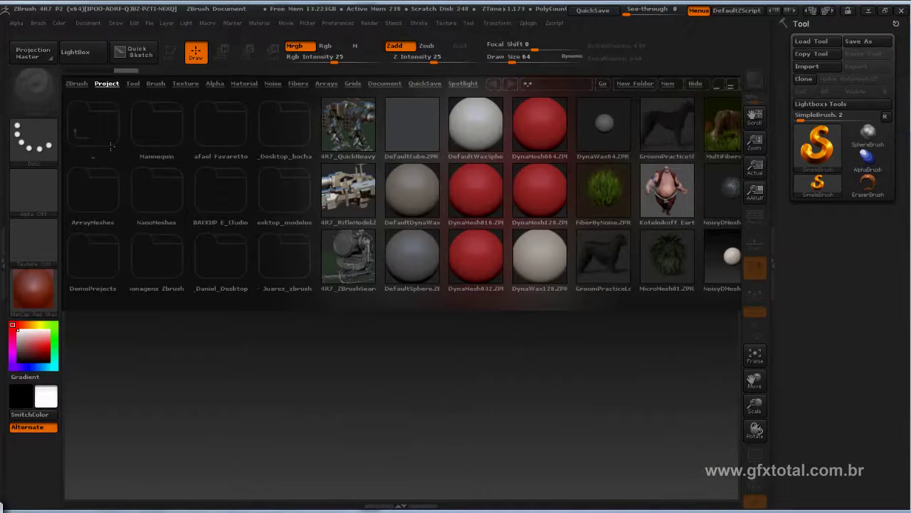
pyautogui.click(77, 55)
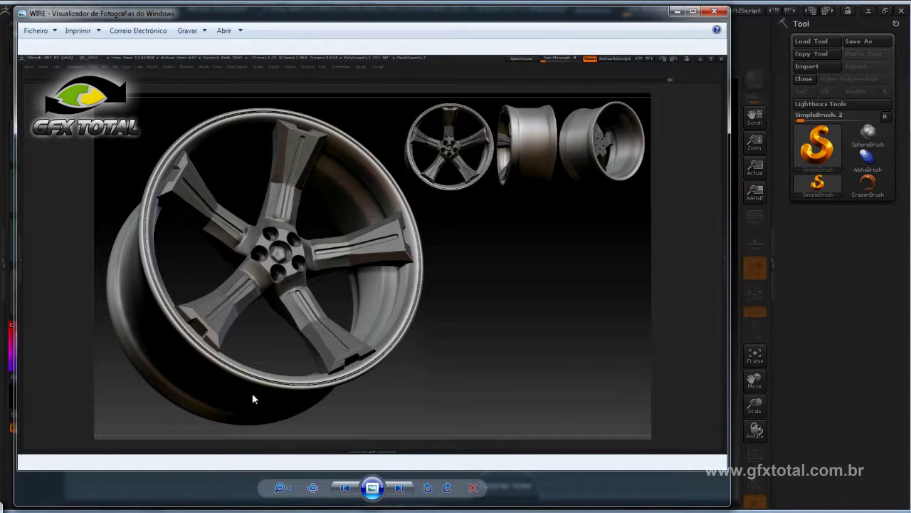
pyautogui.click(676, 11)
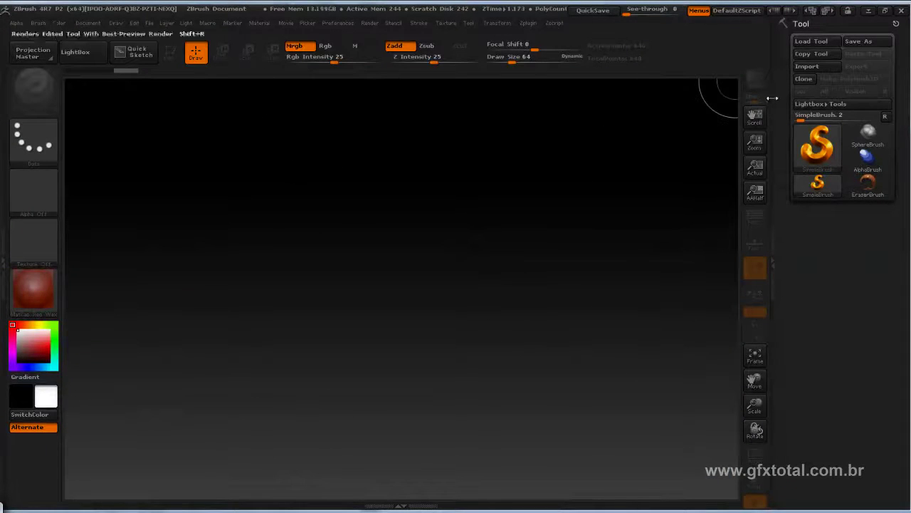
# - Draw a Cylinder3D primitive on the canvas and make it editable
pyautogui.moveTo(756, 140); pyautogui.dragTo(758, 135)
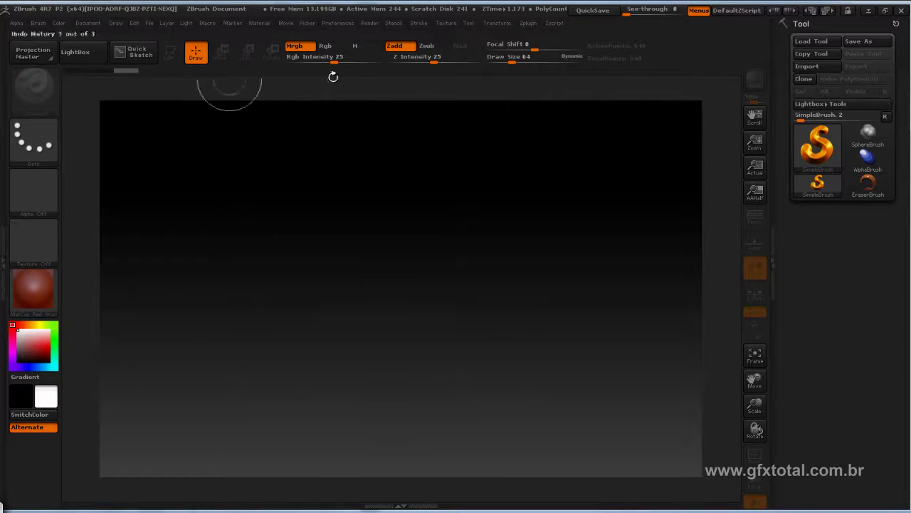
pyautogui.click(820, 146)
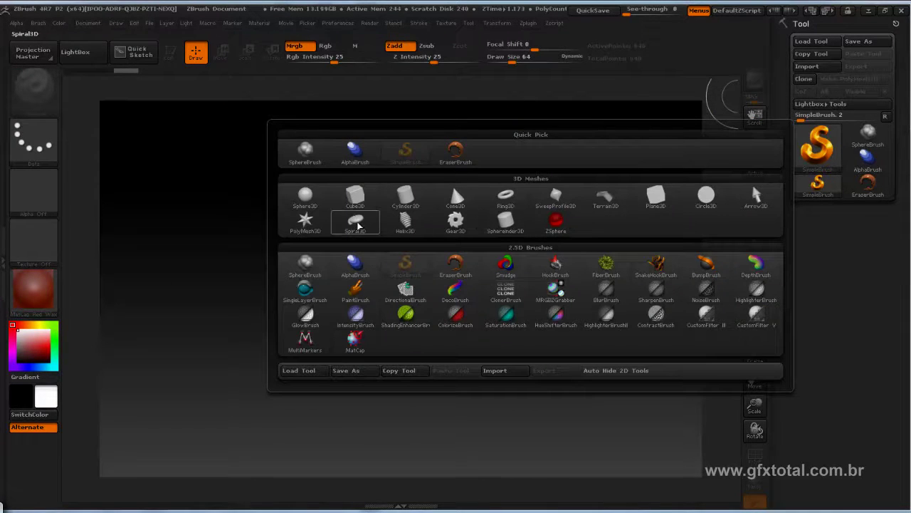
pyautogui.click(404, 200)
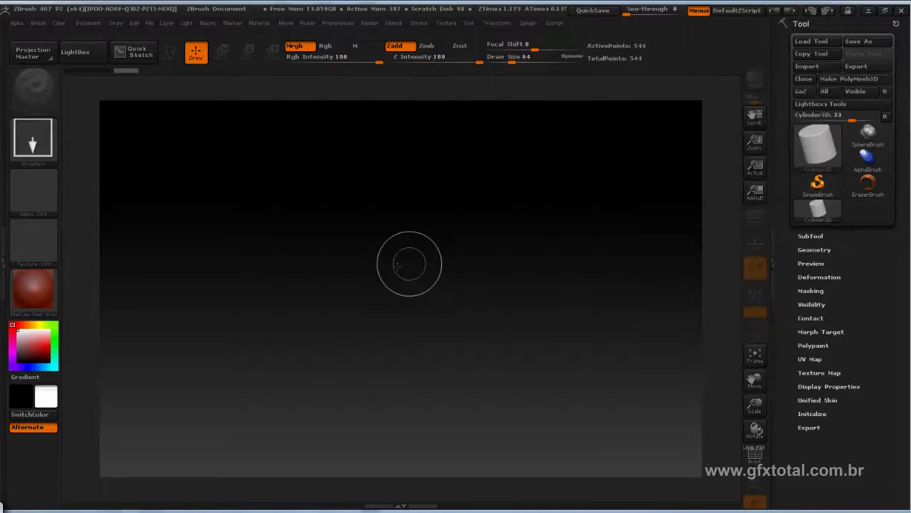
pyautogui.moveTo(399, 265); pyautogui.dragTo(520, 386)
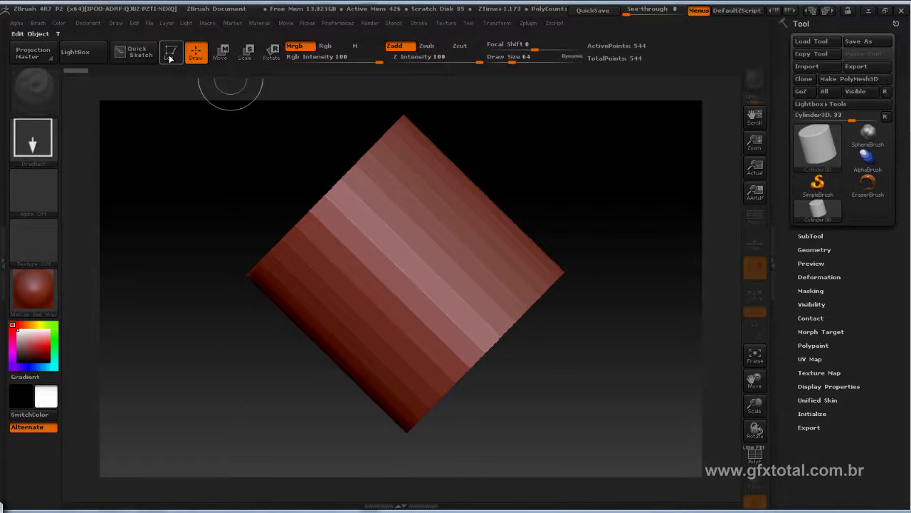
pyautogui.click(170, 54)
# - Show the cylinder's PolyF wireframe and expand the Tool > Initialize settings
pyautogui.moveTo(573, 168)
pyautogui.mouseDown()
pyautogui.moveTo(651, 214)
pyautogui.moveTo(645, 198)
pyautogui.mouseUp()
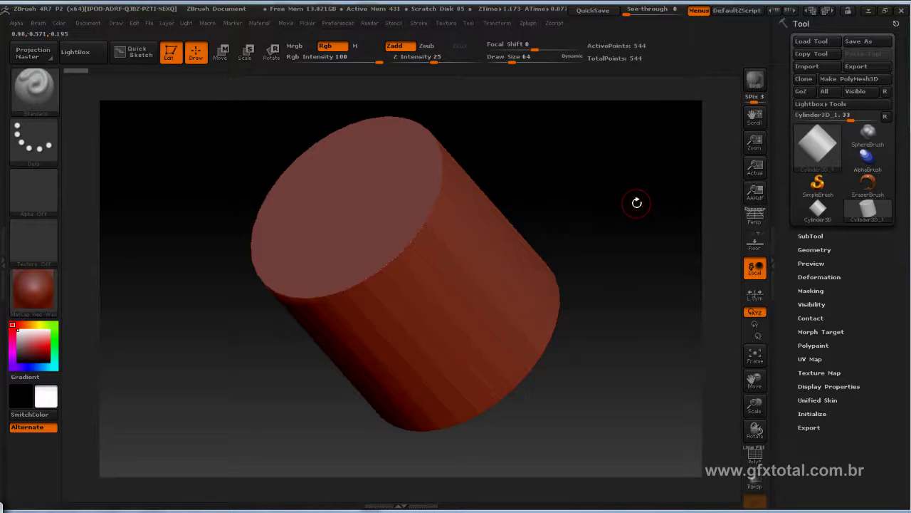
pyautogui.hotkey('shift', 'f')
pyautogui.moveTo(635, 203)
pyautogui.mouseDown()
pyautogui.moveTo(606, 204)
pyautogui.moveTo(615, 203)
pyautogui.mouseUp()
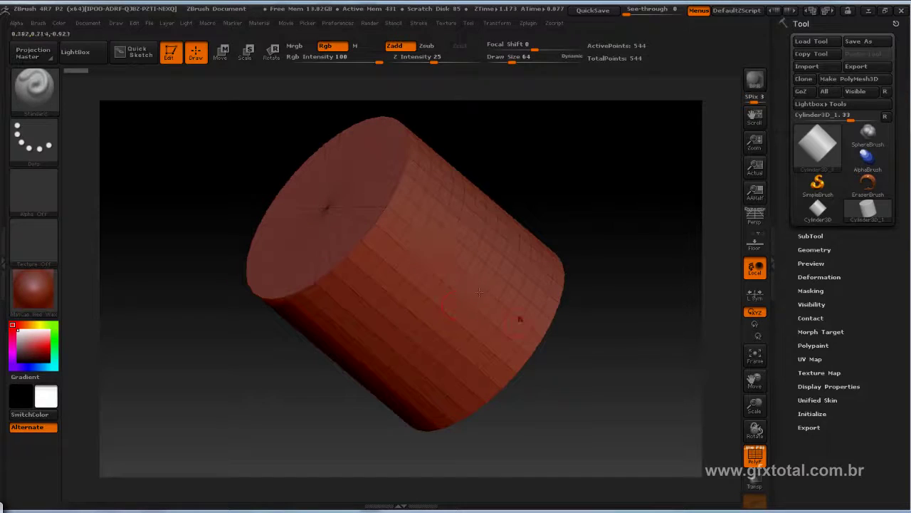
pyautogui.moveTo(891, 316); pyautogui.dragTo(897, 249)
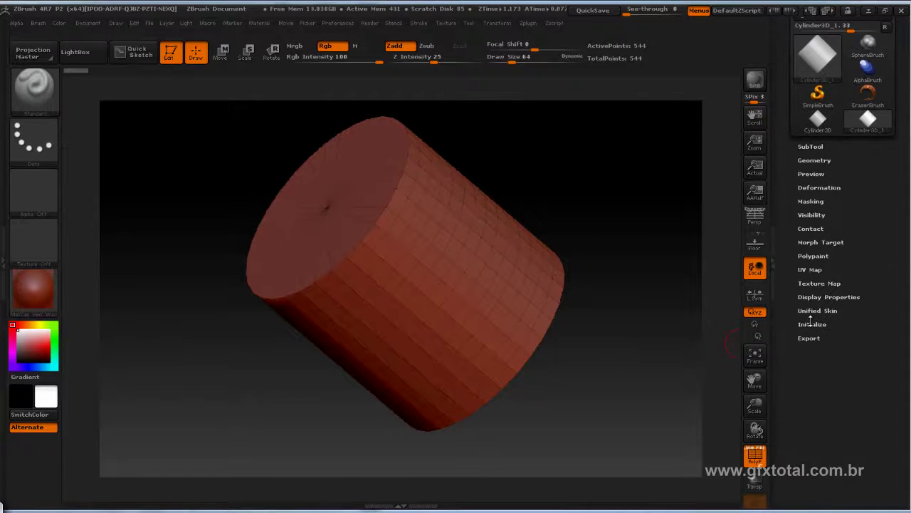
pyautogui.click(816, 324)
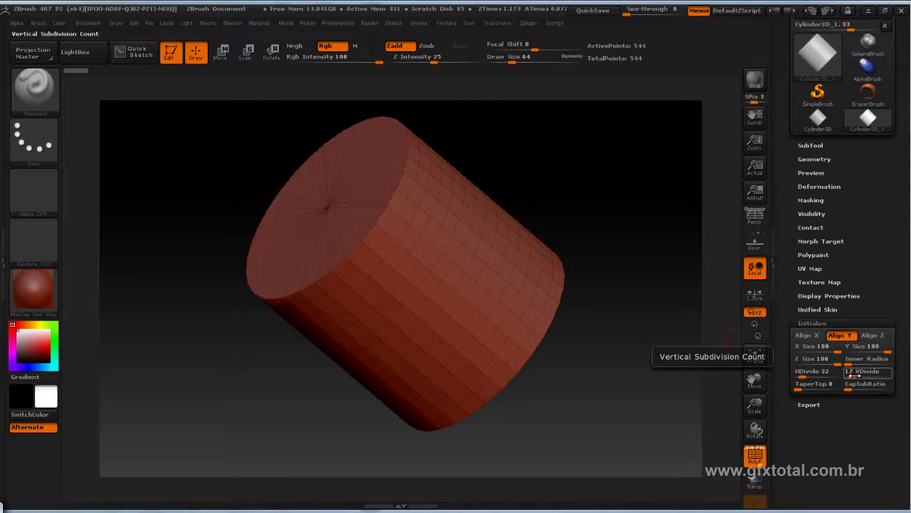
# - Set VDivide 3, Z Size 4 and Inner Radius about 91 to make a thin flat ring
pyautogui.click(853, 376)
pyautogui.write('3')
pyautogui.press('Return')
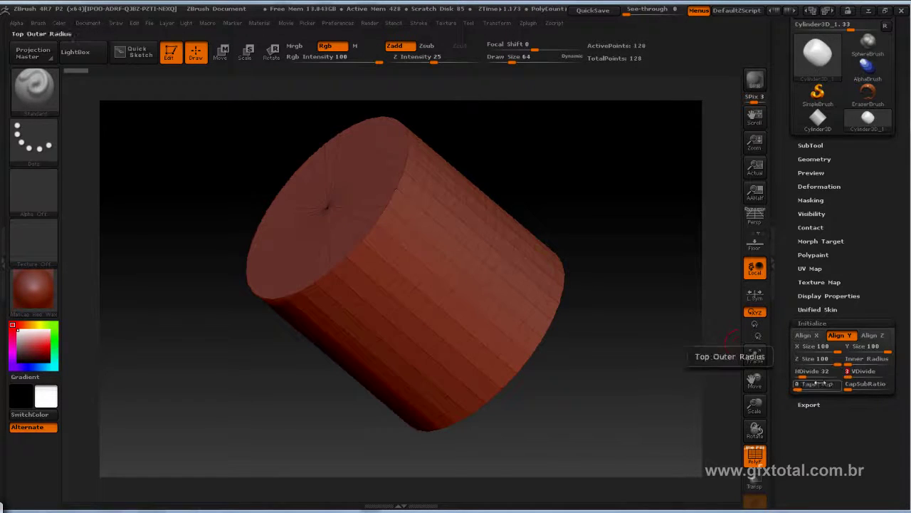
pyautogui.moveTo(593, 240)
pyautogui.mouseDown()
pyautogui.moveTo(621, 260)
pyautogui.moveTo(617, 241)
pyautogui.mouseUp()
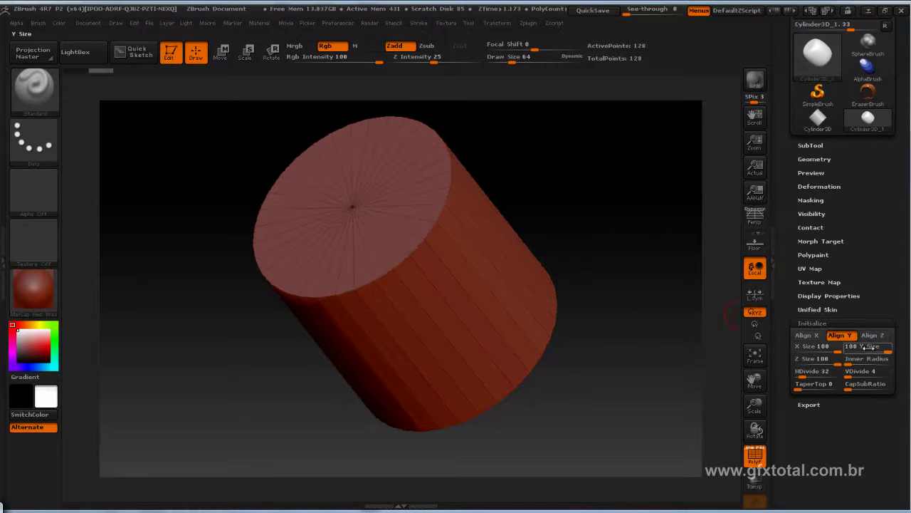
pyautogui.click(837, 351)
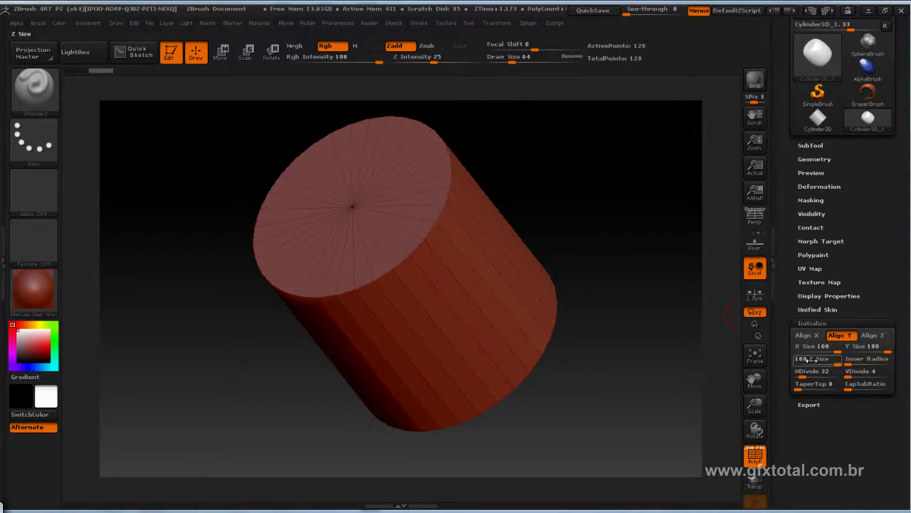
pyautogui.moveTo(811, 360); pyautogui.dragTo(797, 362)
pyautogui.moveTo(624, 282)
pyautogui.mouseDown()
pyautogui.moveTo(624, 260)
pyautogui.moveTo(584, 280)
pyautogui.mouseUp()
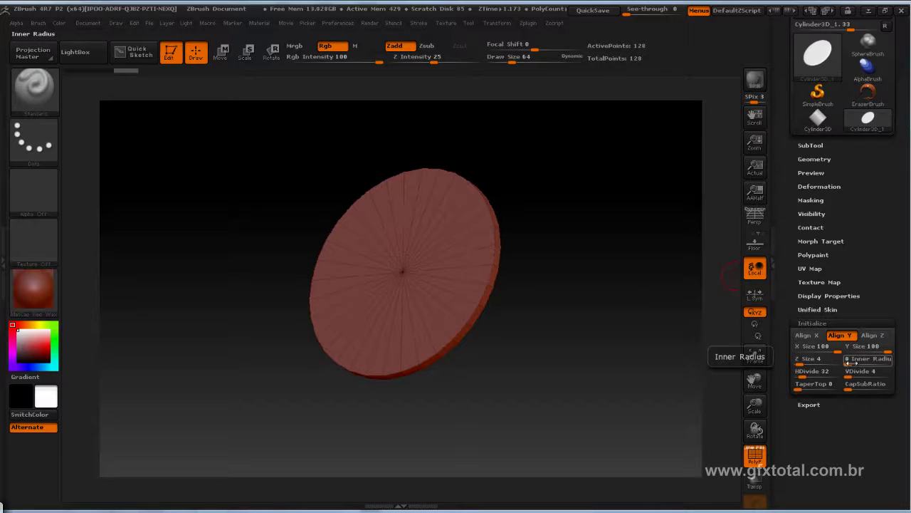
pyautogui.moveTo(848, 363); pyautogui.dragTo(886, 364)
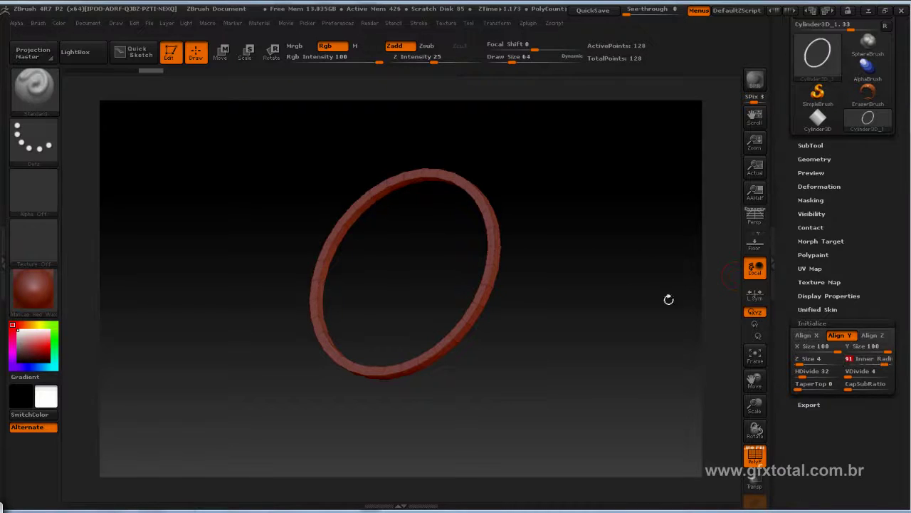
pyautogui.moveTo(504, 126)
pyautogui.mouseDown()
pyautogui.moveTo(627, 224)
pyautogui.moveTo(322, 386)
pyautogui.mouseUp()
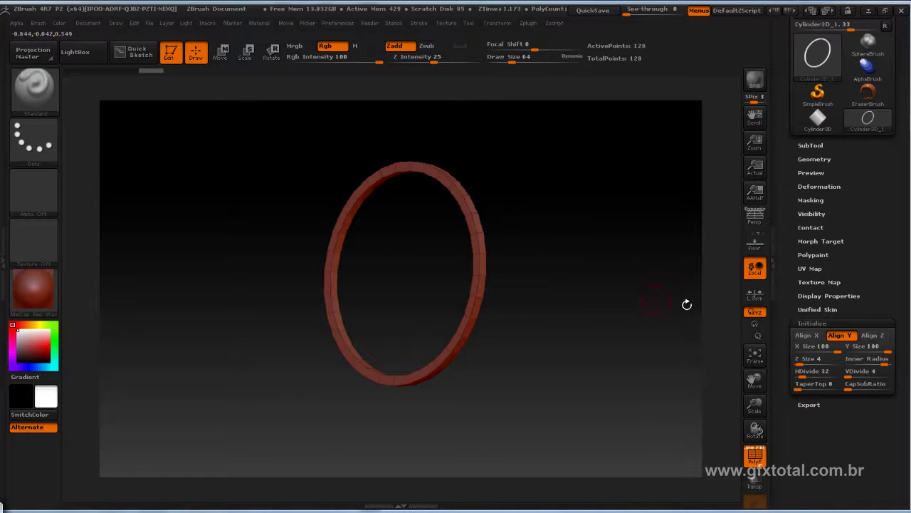
pyautogui.moveTo(880, 361); pyautogui.dragTo(849, 364)
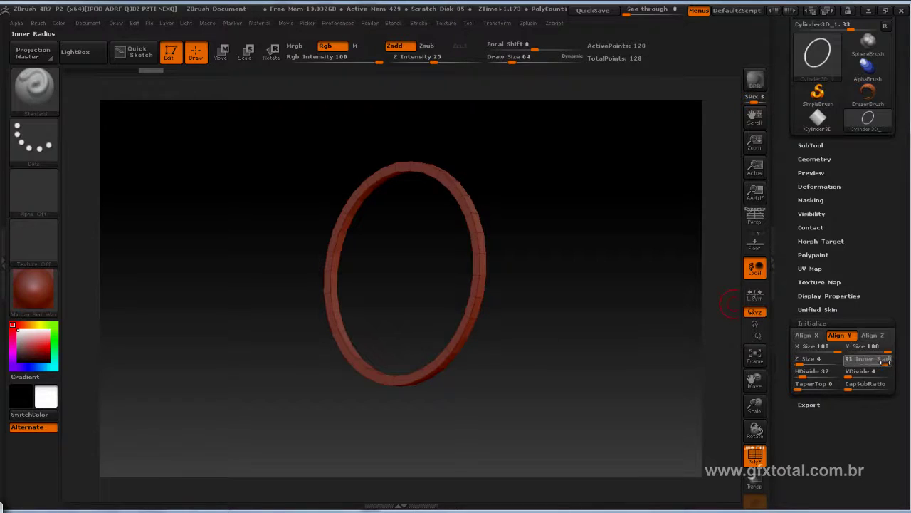
pyautogui.moveTo(631, 278)
pyautogui.mouseDown()
pyautogui.moveTo(651, 277)
pyautogui.moveTo(606, 278)
pyautogui.mouseUp()
pyautogui.scroll(3, 847, 170)
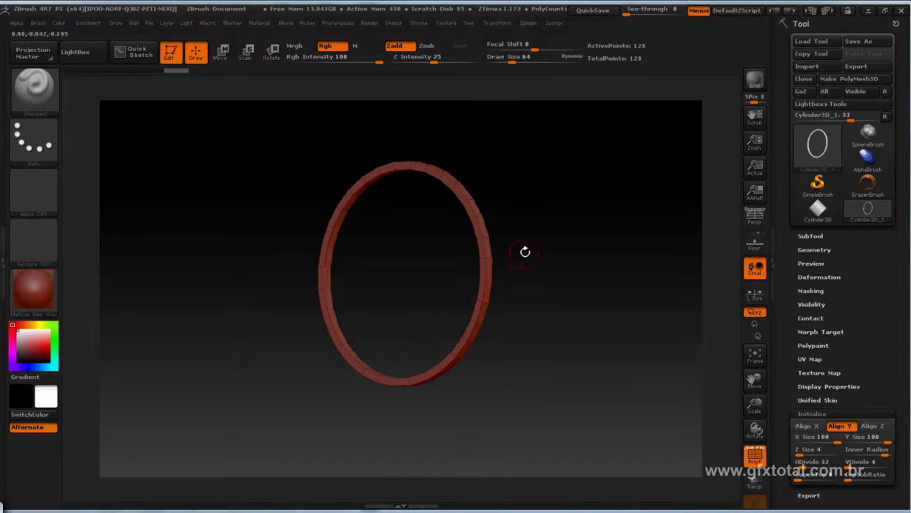
# - Convert the ring primitive into the PolyMesh3D tool PM3D_Cylinder3D_1
pyautogui.click(477, 210)
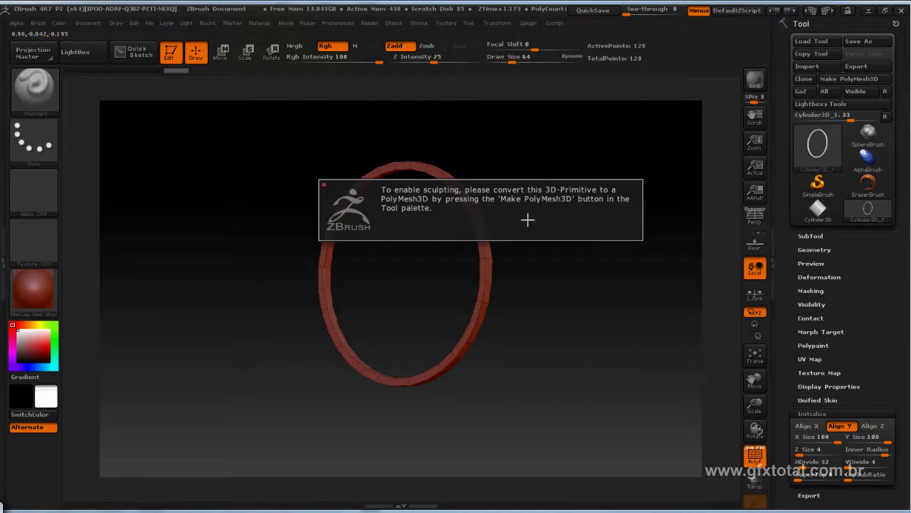
pyautogui.click(849, 78)
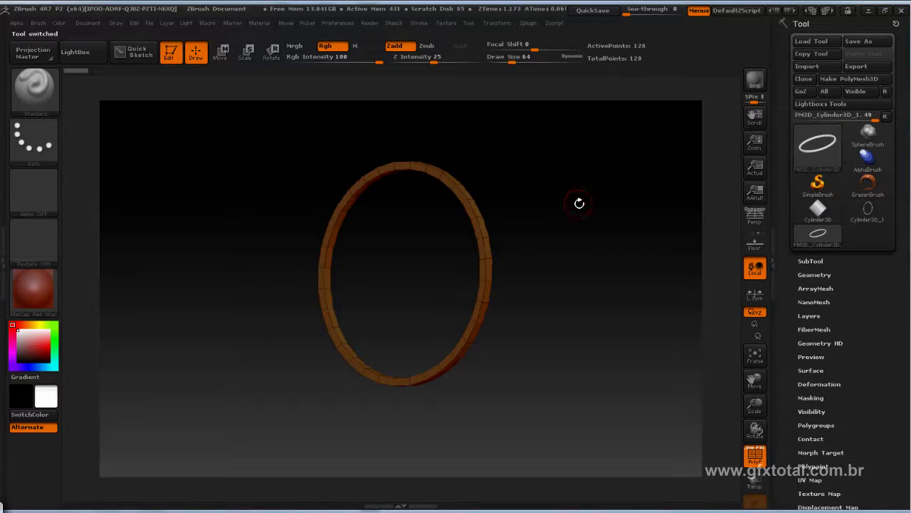
pyautogui.moveTo(578, 202)
pyautogui.mouseDown()
pyautogui.moveTo(586, 220)
pyautogui.moveTo(578, 225)
pyautogui.mouseUp()
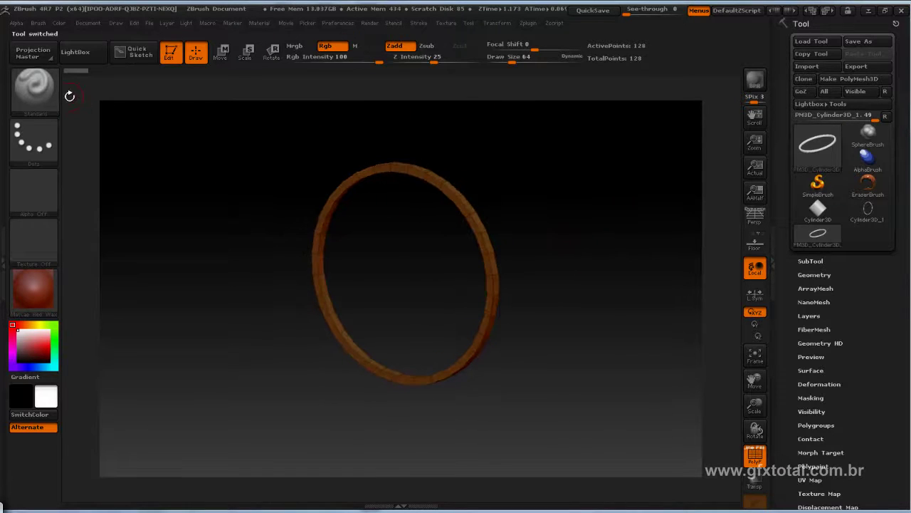
# - Try pulling one side of the ring with the Move brush, then revert it
pyautogui.click(25, 91)
pyautogui.click(752, 276)
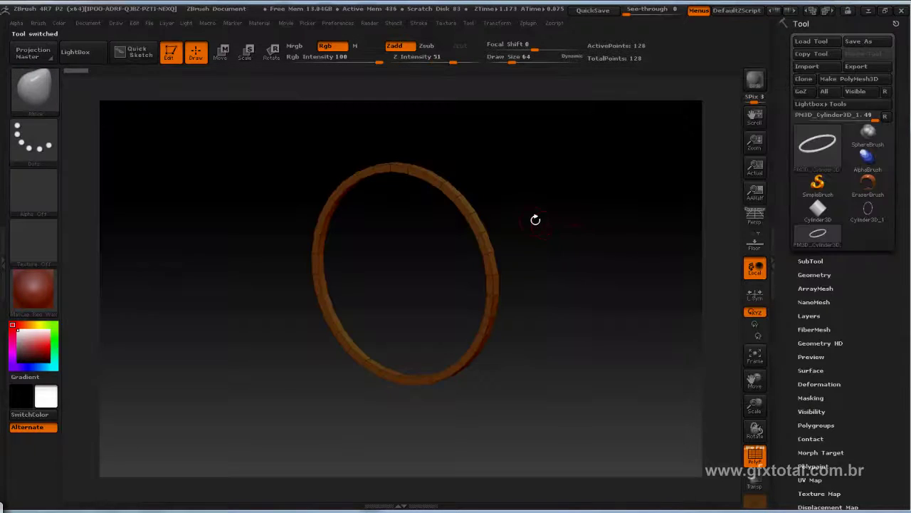
pyautogui.rightClick(535, 220)
pyautogui.moveTo(525, 223)
pyautogui.mouseDown()
pyautogui.moveTo(549, 225)
pyautogui.moveTo(622, 280)
pyautogui.moveTo(679, 282)
pyautogui.moveTo(439, 281)
pyautogui.moveTo(301, 363)
pyautogui.moveTo(470, 353)
pyautogui.moveTo(206, 124)
pyautogui.mouseUp()
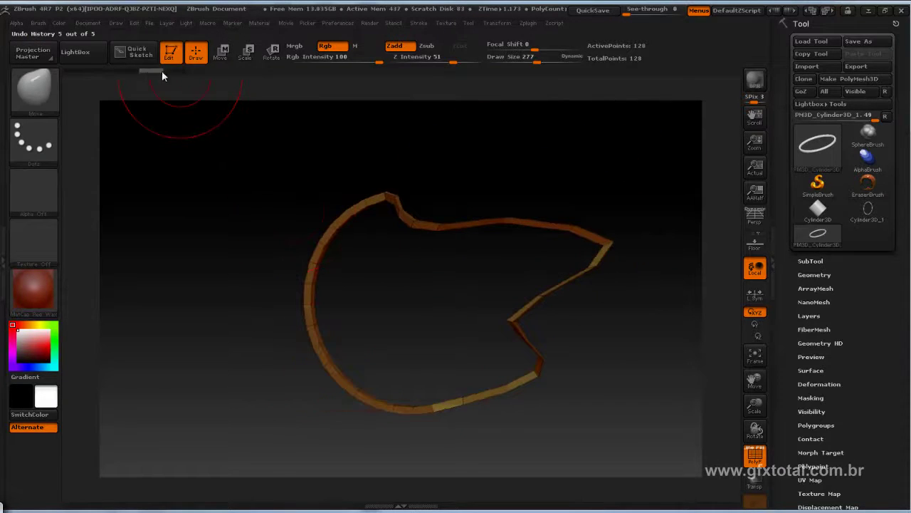
pyautogui.moveTo(162, 71); pyautogui.dragTo(80, 73)
# - Turn the ring edge-on at the canvas centre and mask a rectangle over it
pyautogui.moveTo(224, 240)
pyautogui.mouseDown()
pyautogui.moveTo(196, 288)
pyautogui.moveTo(343, 274)
pyautogui.mouseUp()
pyautogui.moveTo(334, 336); pyautogui.dragTo(349, 321)
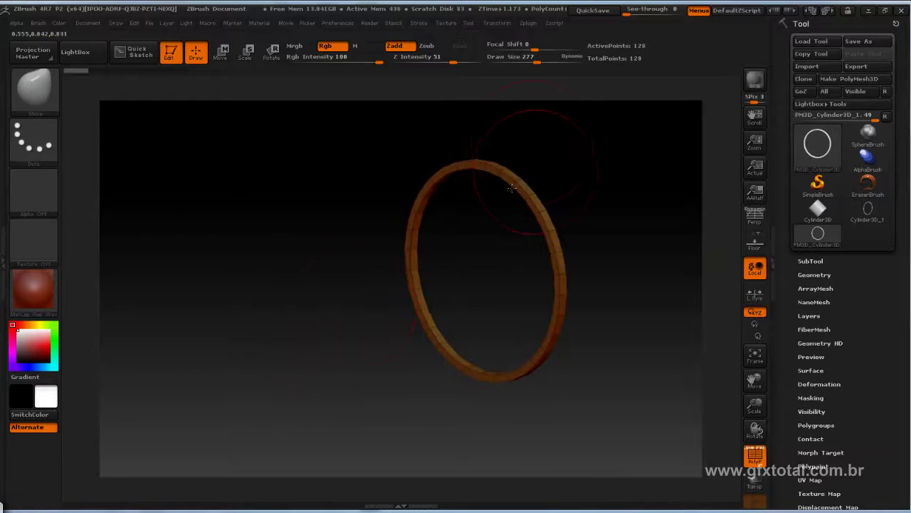
pyautogui.moveTo(619, 212)
pyautogui.mouseDown()
pyautogui.moveTo(596, 240)
pyautogui.moveTo(315, 207)
pyautogui.mouseUp()
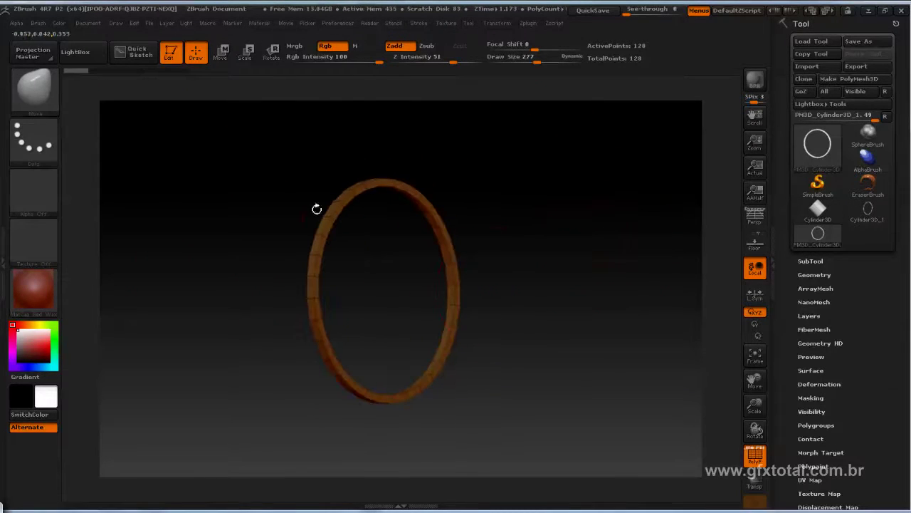
pyautogui.moveTo(563, 207)
pyautogui.mouseDown()
pyautogui.moveTo(530, 243)
pyautogui.moveTo(545, 212)
pyautogui.moveTo(553, 264)
pyautogui.moveTo(651, 286)
pyautogui.moveTo(426, 154)
pyautogui.mouseUp()
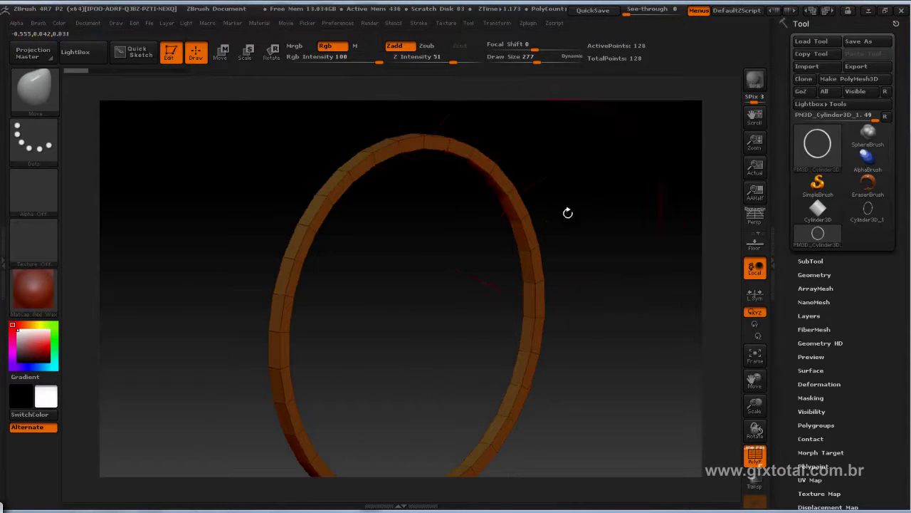
pyautogui.moveTo(618, 266)
pyautogui.mouseDown()
pyautogui.moveTo(640, 259)
pyautogui.moveTo(632, 242)
pyautogui.mouseUp()
pyautogui.moveTo(618, 292)
pyautogui.keyDown('alt'); pyautogui.mouseDown()
pyautogui.moveTo(477, 207)
pyautogui.moveTo(404, 232)
pyautogui.mouseUp(); pyautogui.keyUp('alt')
pyautogui.keyDown('ctrl'); pyautogui.moveTo(258, 142); pyautogui.dragTo(395, 437); pyautogui.keyUp('ctrl')
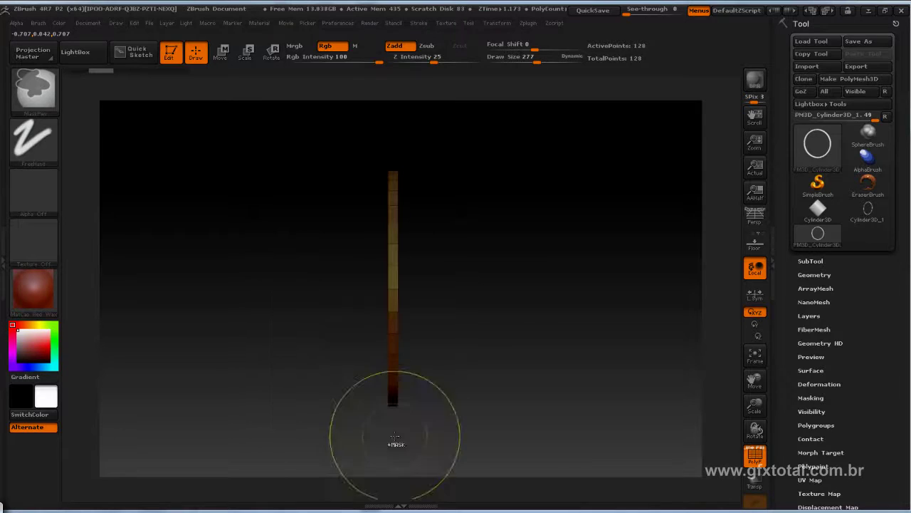
# - Ctrl-drag a Move transpose line to extrude a new band from the ring
pyautogui.click(220, 56)
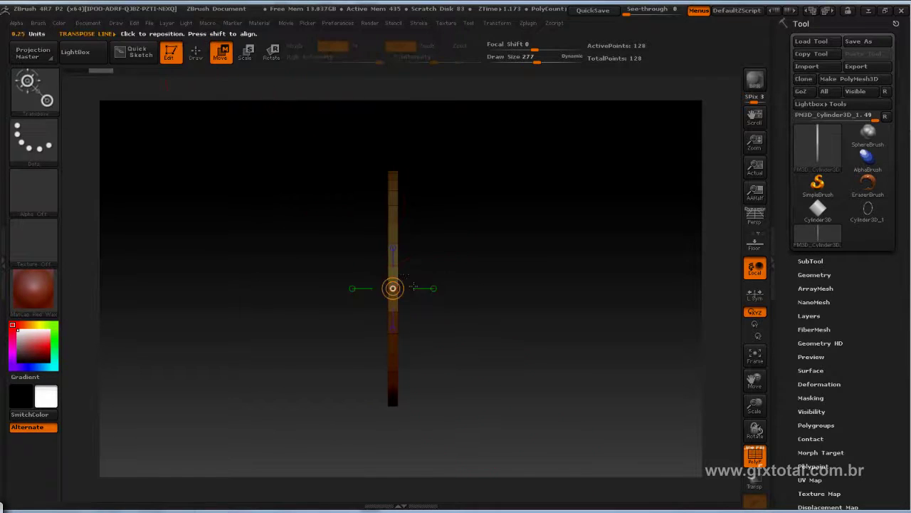
pyautogui.moveTo(433, 288); pyautogui.dragTo(557, 289)
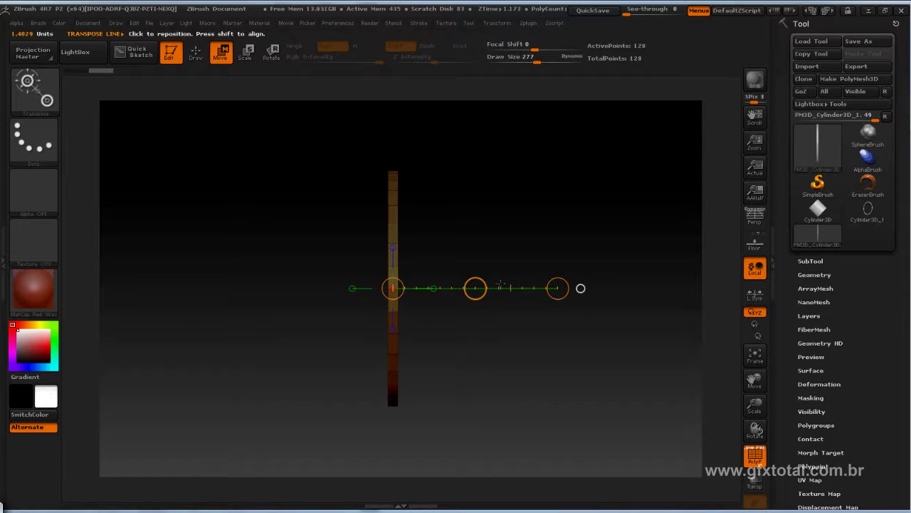
pyautogui.keyDown('ctrl'); pyautogui.moveTo(475, 288); pyautogui.dragTo(499, 290); pyautogui.keyUp('ctrl')
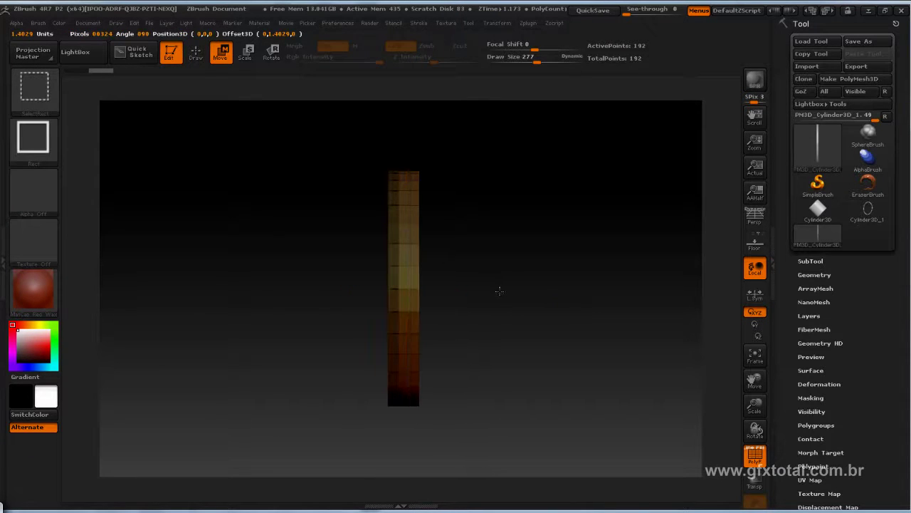
pyautogui.moveTo(387, 287)
pyautogui.mouseDown()
pyautogui.moveTo(579, 287)
pyautogui.moveTo(572, 210)
pyautogui.moveTo(469, 276)
pyautogui.mouseUp()
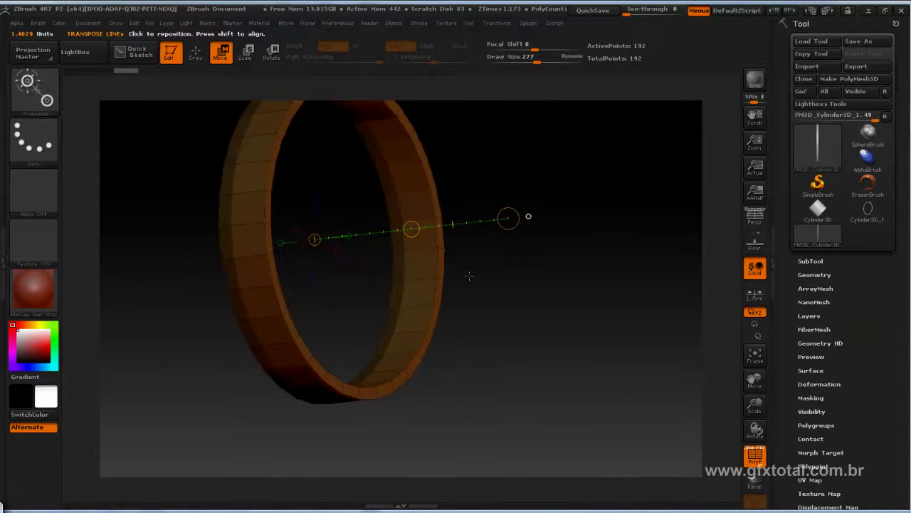
pyautogui.moveTo(516, 163); pyautogui.dragTo(489, 210)
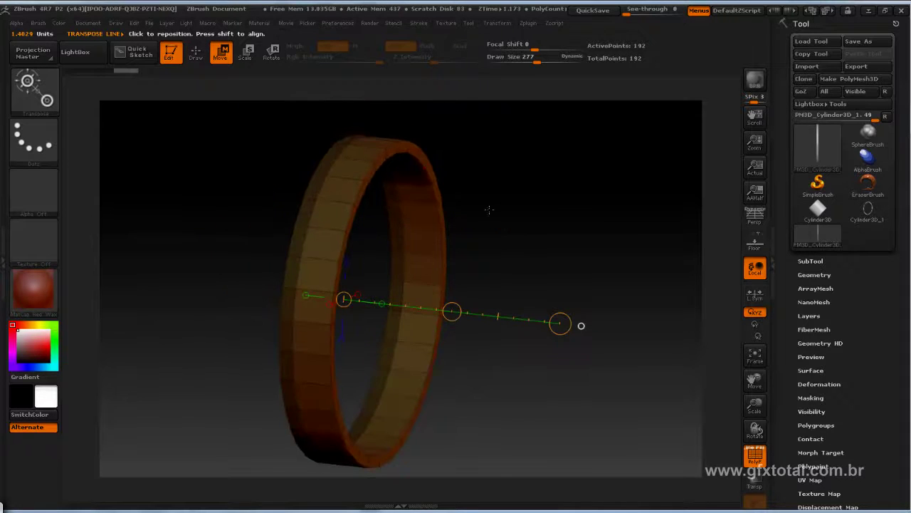
pyautogui.keyDown('shift'); pyautogui.moveTo(551, 231); pyautogui.dragTo(517, 237); pyautogui.keyUp('shift')
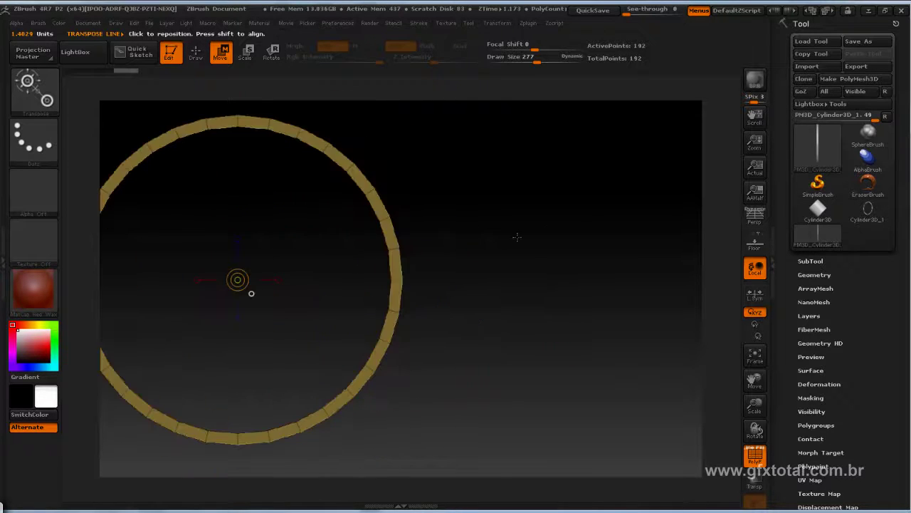
pyautogui.press('f')
pyautogui.moveTo(345, 277)
pyautogui.mouseDown()
pyautogui.moveTo(577, 278)
pyautogui.moveTo(558, 279)
pyautogui.moveTo(673, 244)
pyautogui.moveTo(515, 279)
pyautogui.mouseUp()
# - Try Scale and a second band extrusion, undo the widening, and return to Draw mode
pyautogui.click(244, 50)
pyautogui.click(221, 51)
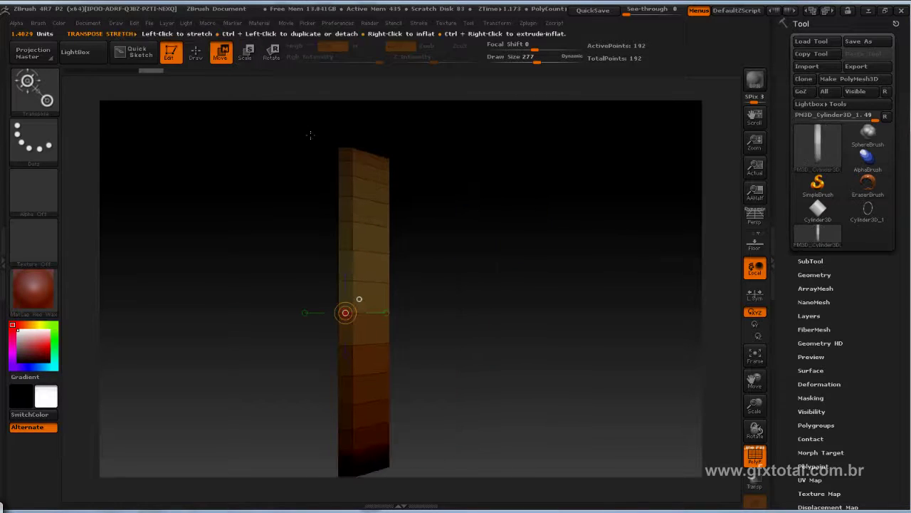
pyautogui.moveTo(388, 312); pyautogui.dragTo(599, 312)
pyautogui.moveTo(460, 312)
pyautogui.keyDown('ctrl'); pyautogui.mouseDown()
pyautogui.moveTo(635, 237)
pyautogui.moveTo(585, 238)
pyautogui.mouseUp(); pyautogui.keyUp('ctrl')
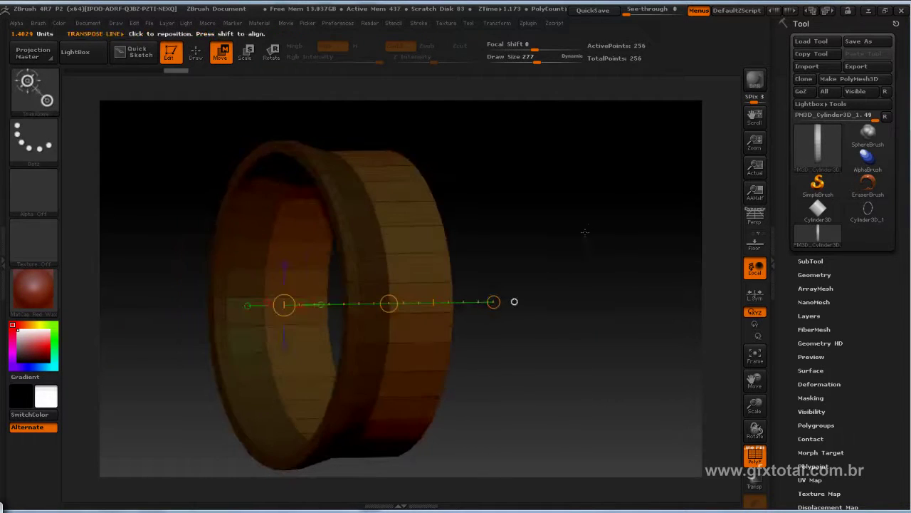
pyautogui.moveTo(285, 234)
pyautogui.mouseDown()
pyautogui.moveTo(456, 207)
pyautogui.moveTo(541, 207)
pyautogui.moveTo(531, 328)
pyautogui.moveTo(490, 323)
pyautogui.mouseUp()
pyautogui.hotkey('ctrl', 'z')
pyautogui.press('q')
pyautogui.moveTo(544, 255); pyautogui.dragTo(162, 135)
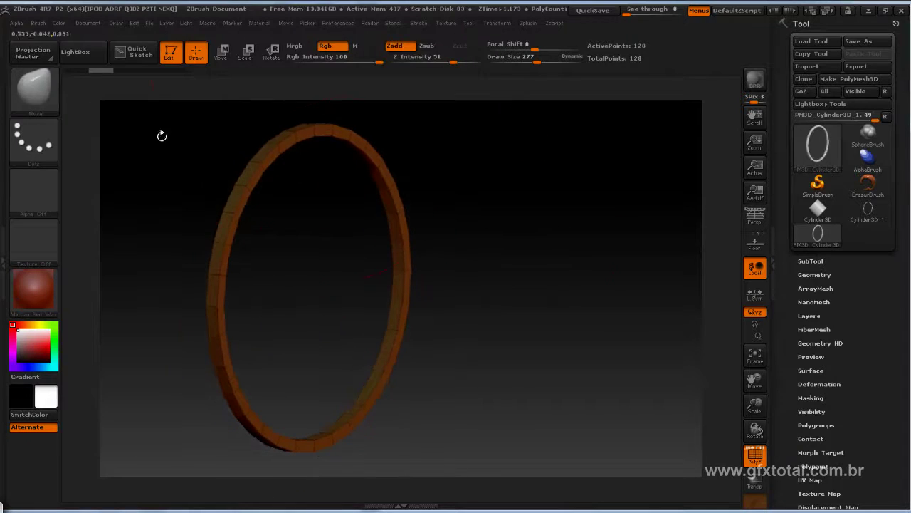
pyautogui.press('b')
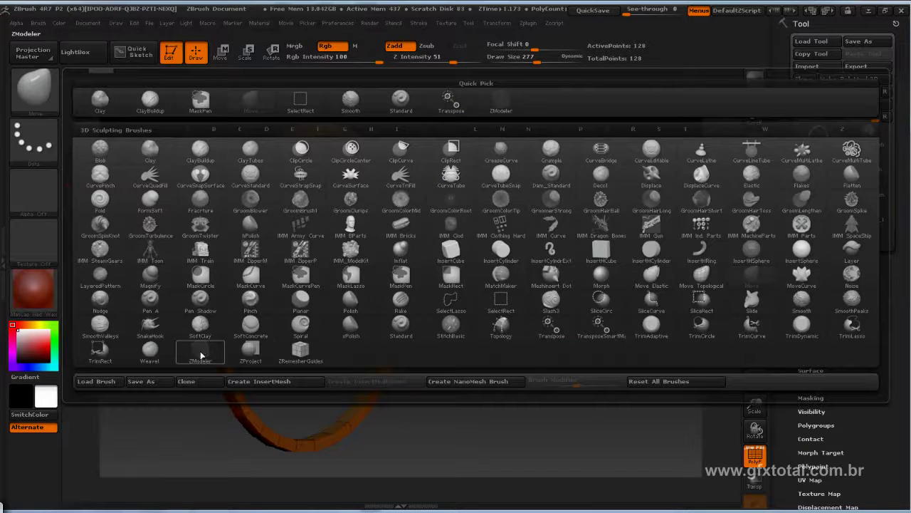
# - Select the ZModeler brush and set its polygon action to QMesh on A Single Poly
pyautogui.click(199, 350)
pyautogui.moveTo(458, 271)
pyautogui.mouseDown()
pyautogui.moveTo(542, 197)
pyautogui.moveTo(688, 335)
pyautogui.moveTo(621, 234)
pyautogui.moveTo(415, 271)
pyautogui.mouseUp()
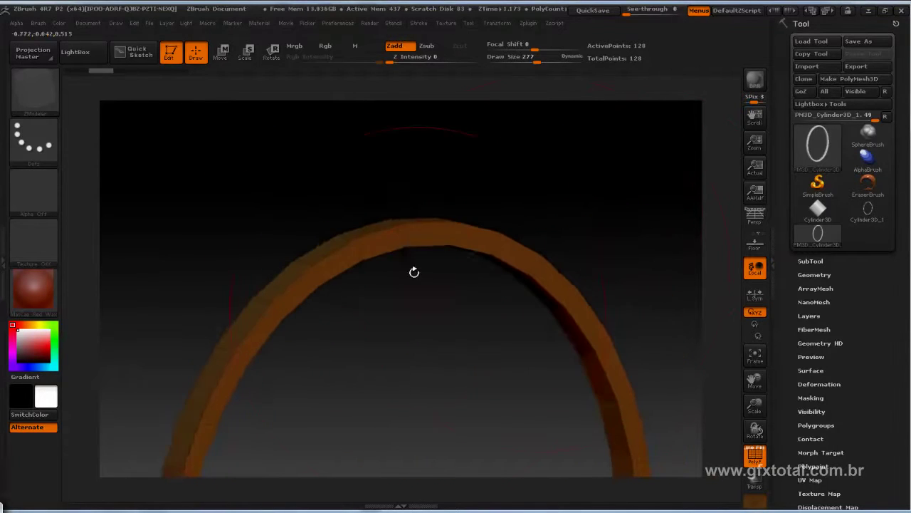
pyautogui.press('space')
pyautogui.click(395, 240)
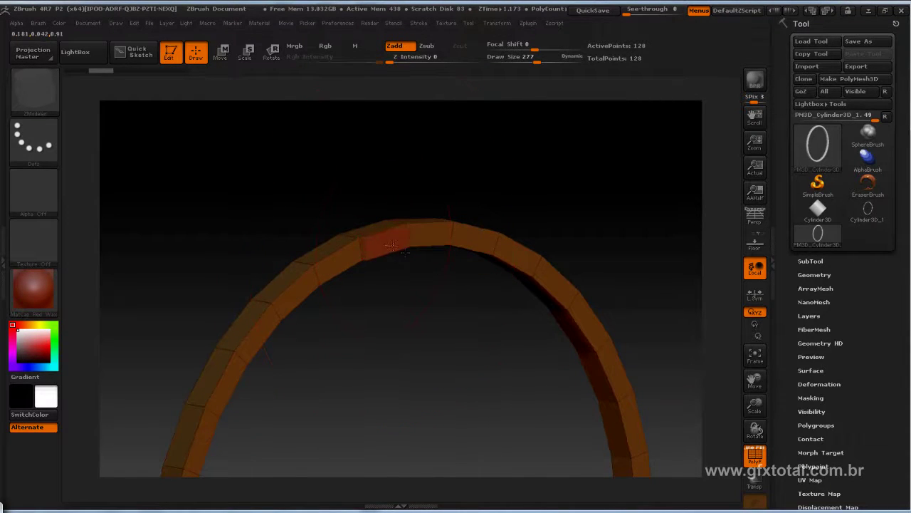
# - Extrude a trial block from one ring face, then reopen ZModeler's polygon actions
pyautogui.moveTo(454, 273)
pyautogui.mouseDown()
pyautogui.moveTo(631, 246)
pyautogui.moveTo(653, 273)
pyautogui.moveTo(643, 161)
pyautogui.moveTo(494, 159)
pyautogui.mouseUp()
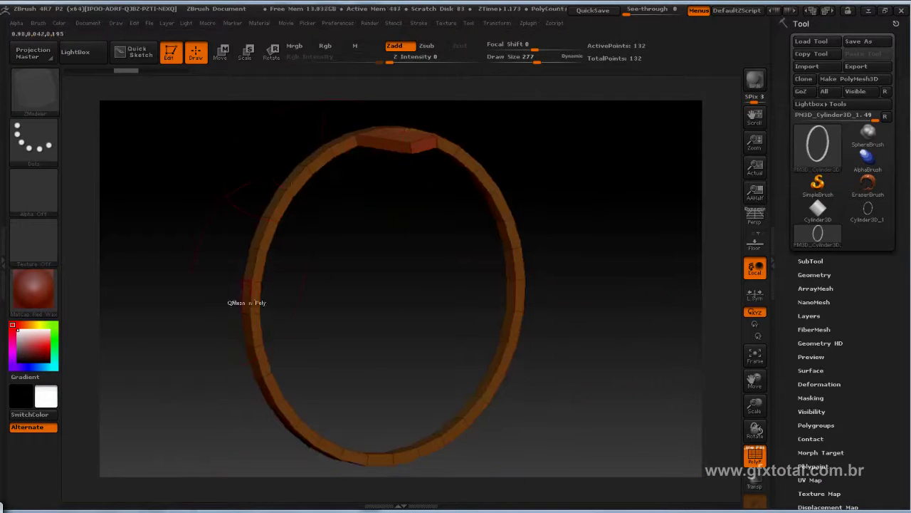
pyautogui.moveTo(581, 176); pyautogui.dragTo(571, 171)
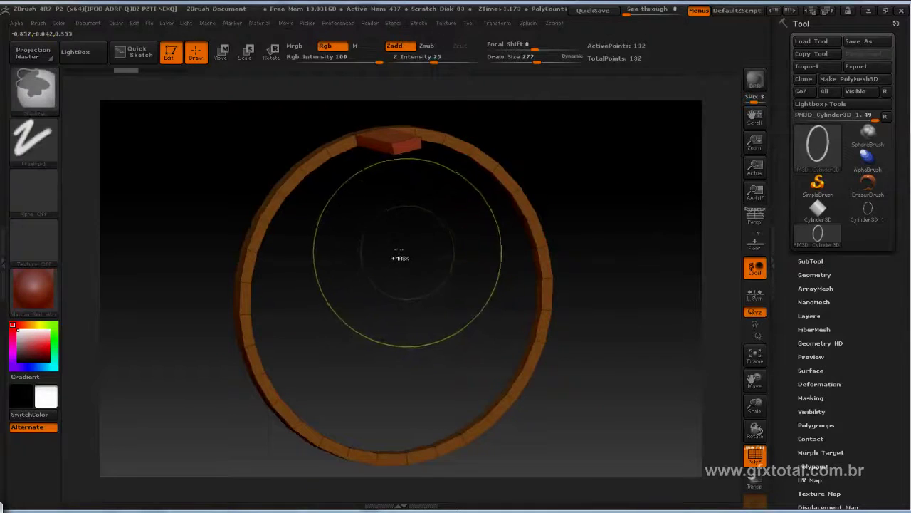
pyautogui.moveTo(396, 252)
pyautogui.mouseDown()
pyautogui.moveTo(399, 244)
pyautogui.moveTo(384, 283)
pyautogui.mouseUp()
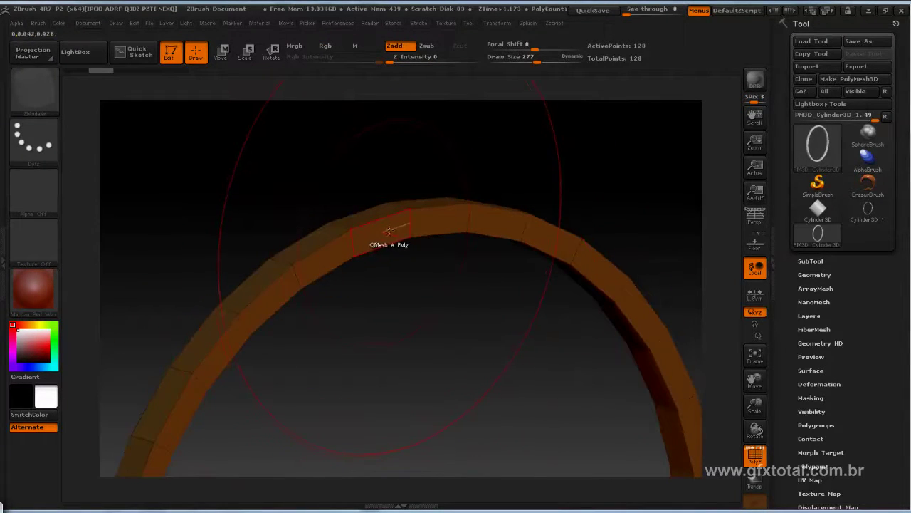
pyautogui.press('space')
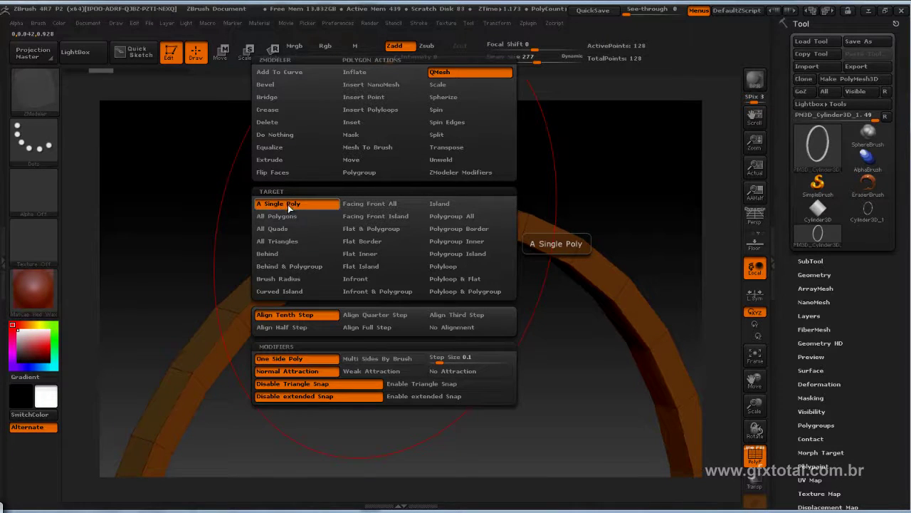
# - Target Flat Island and QMesh-extrude the whole ring to 192 points, undoing an inward block
pyautogui.click(370, 269)
pyautogui.moveTo(492, 319)
pyautogui.mouseDown()
pyautogui.moveTo(435, 290)
pyautogui.moveTo(395, 199)
pyautogui.mouseUp()
pyautogui.moveTo(285, 205); pyautogui.dragTo(348, 216)
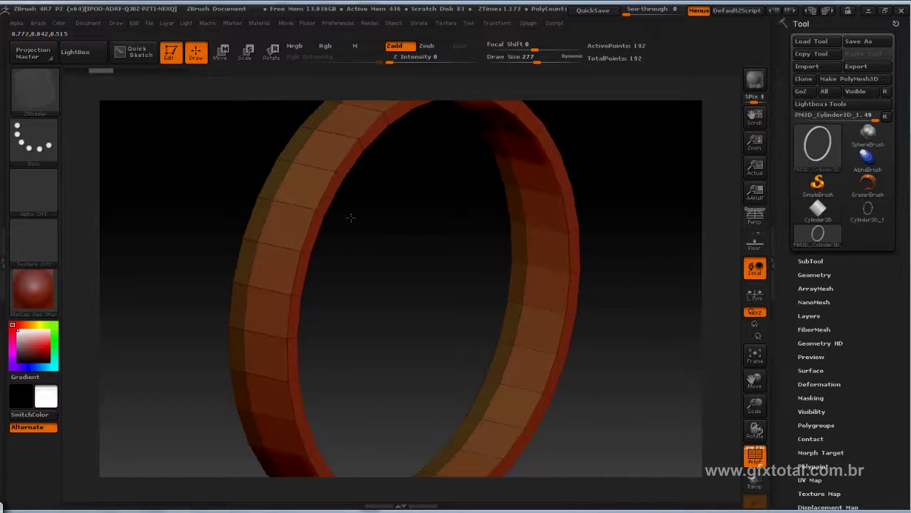
pyautogui.moveTo(391, 269)
pyautogui.mouseDown()
pyautogui.moveTo(340, 254)
pyautogui.moveTo(470, 211)
pyautogui.moveTo(445, 237)
pyautogui.moveTo(466, 321)
pyautogui.moveTo(326, 118)
pyautogui.mouseUp()
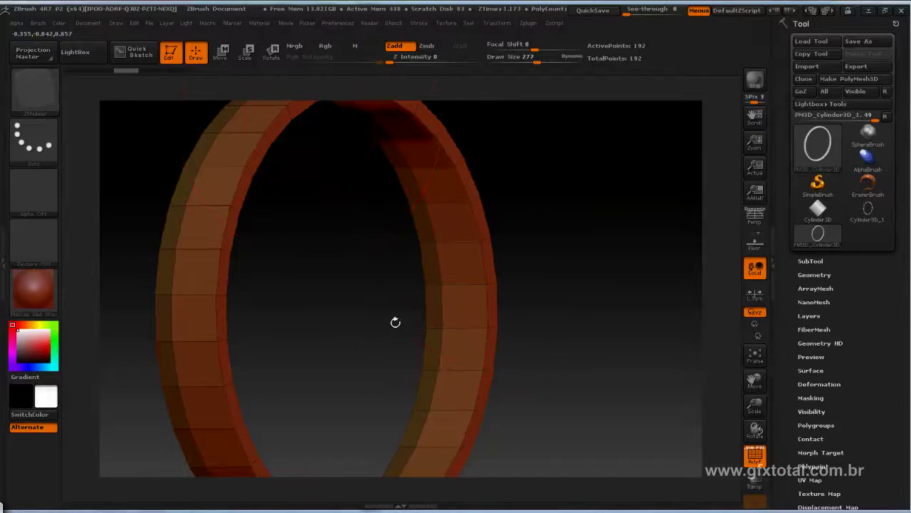
pyautogui.moveTo(465, 262); pyautogui.dragTo(417, 359)
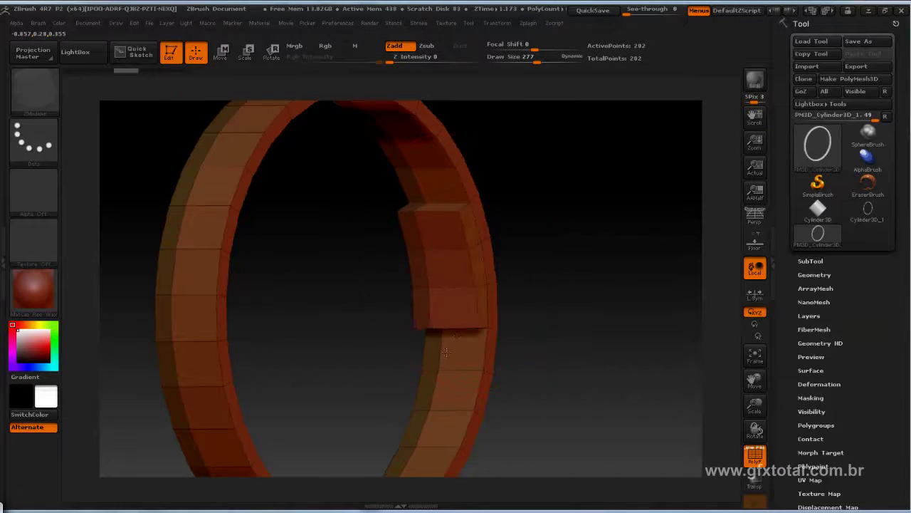
pyautogui.hotkey('ctrl', 'z')
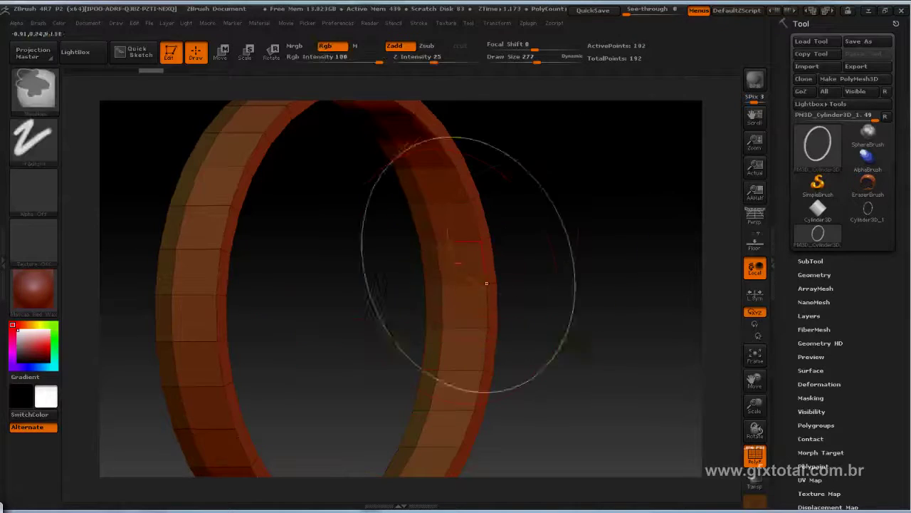
# - Switch the QMesh target to PolyLoop, undo a trial block, and zoom on the ring's right side
pyautogui.press('space')
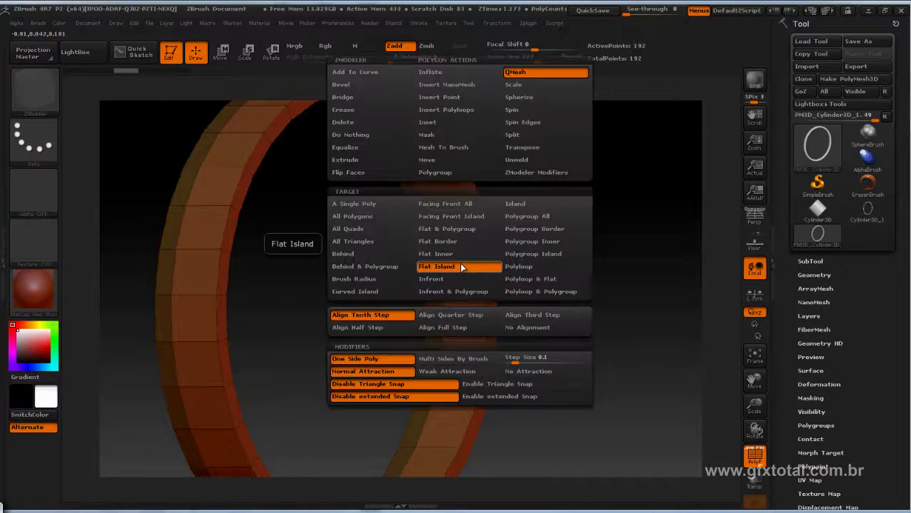
pyautogui.click(526, 268)
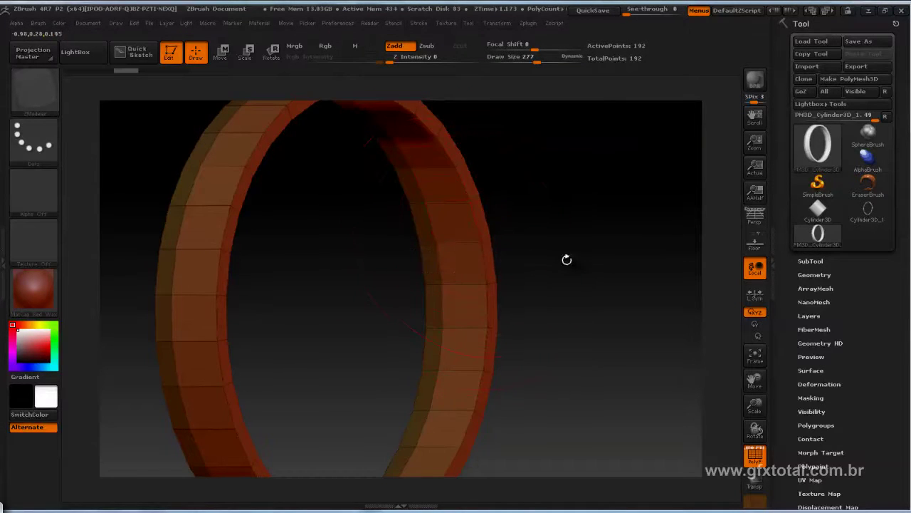
pyautogui.moveTo(567, 259); pyautogui.dragTo(471, 270)
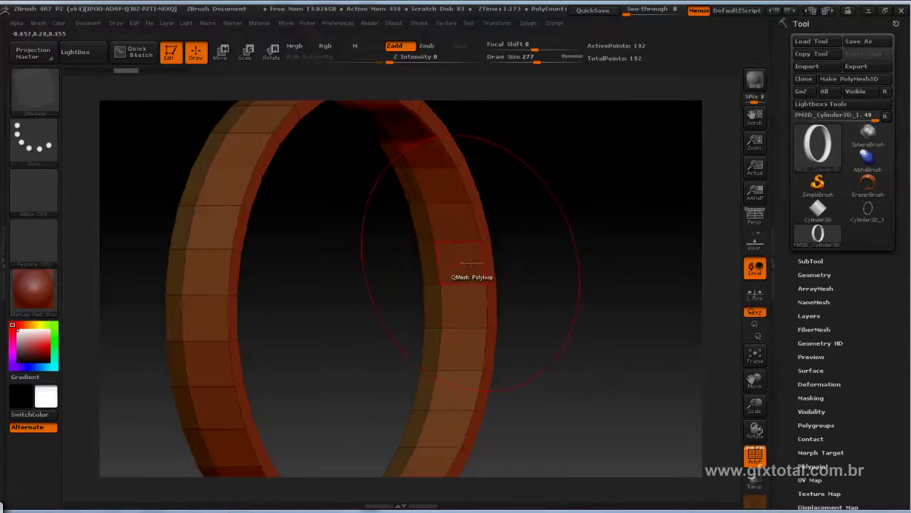
pyautogui.moveTo(569, 299)
pyautogui.mouseDown()
pyautogui.moveTo(616, 331)
pyautogui.moveTo(435, 168)
pyautogui.mouseUp()
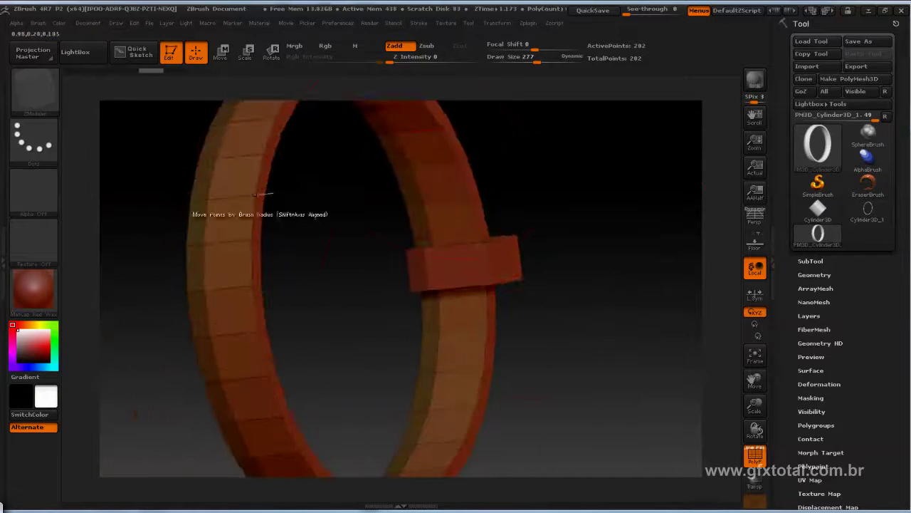
pyautogui.moveTo(607, 247); pyautogui.dragTo(605, 267)
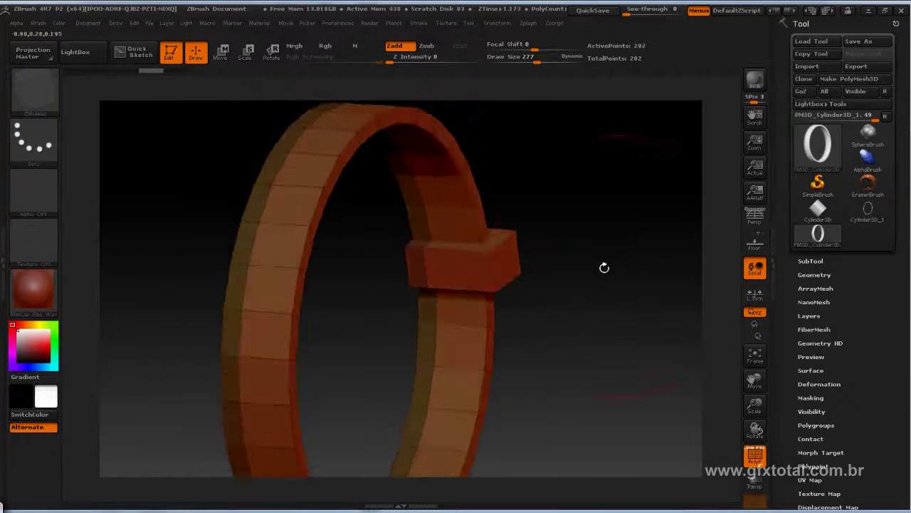
pyautogui.hotkey('ctrl', 'z')
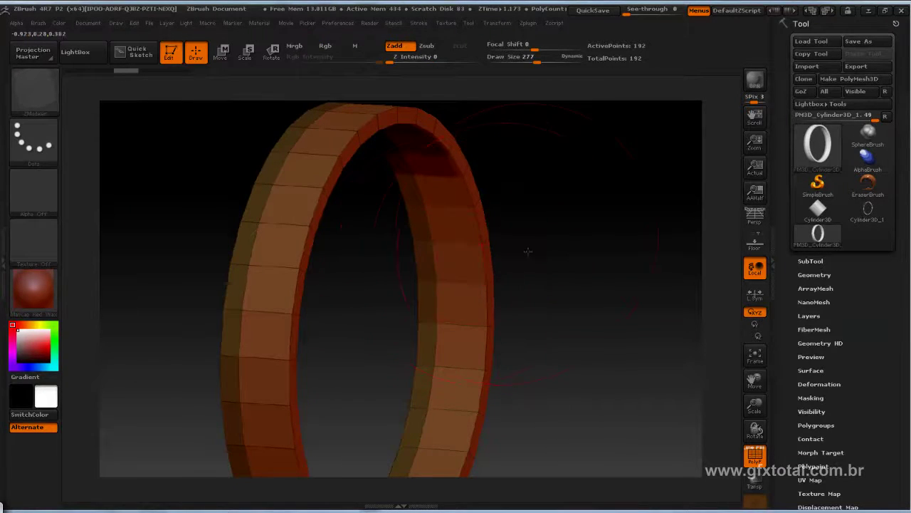
pyautogui.moveTo(528, 250)
pyautogui.mouseDown()
pyautogui.moveTo(532, 259)
pyautogui.moveTo(438, 257)
pyautogui.mouseUp()
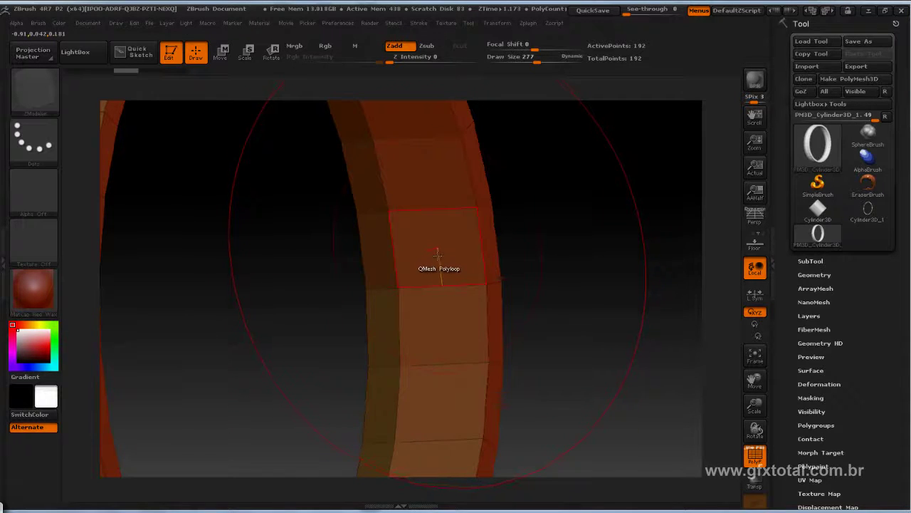
# - Extrude polyloops to build up the ring's inner band, growing the mesh to 448 points
pyautogui.moveTo(437, 253); pyautogui.dragTo(405, 329)
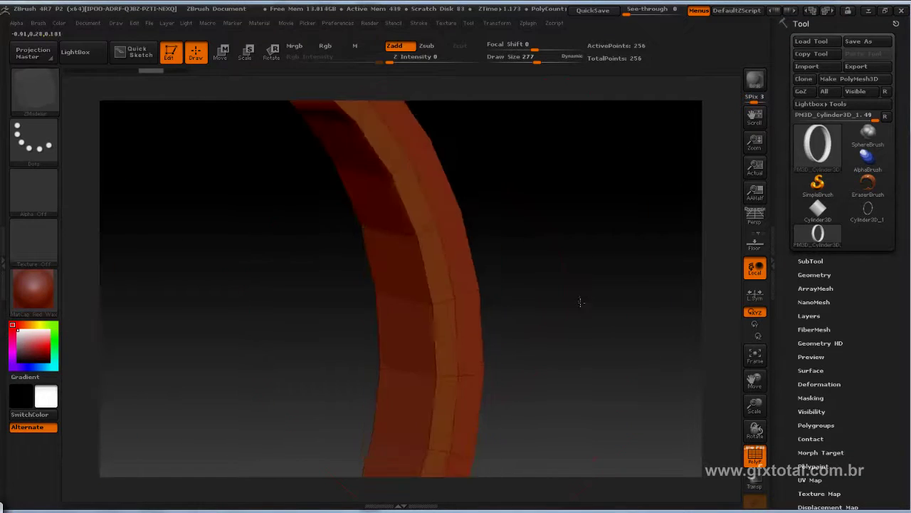
pyautogui.moveTo(580, 302)
pyautogui.keyDown('alt'); pyautogui.mouseDown()
pyautogui.moveTo(582, 171)
pyautogui.moveTo(600, 269)
pyautogui.moveTo(546, 247)
pyautogui.moveTo(543, 275)
pyautogui.mouseUp(); pyautogui.keyUp('alt')
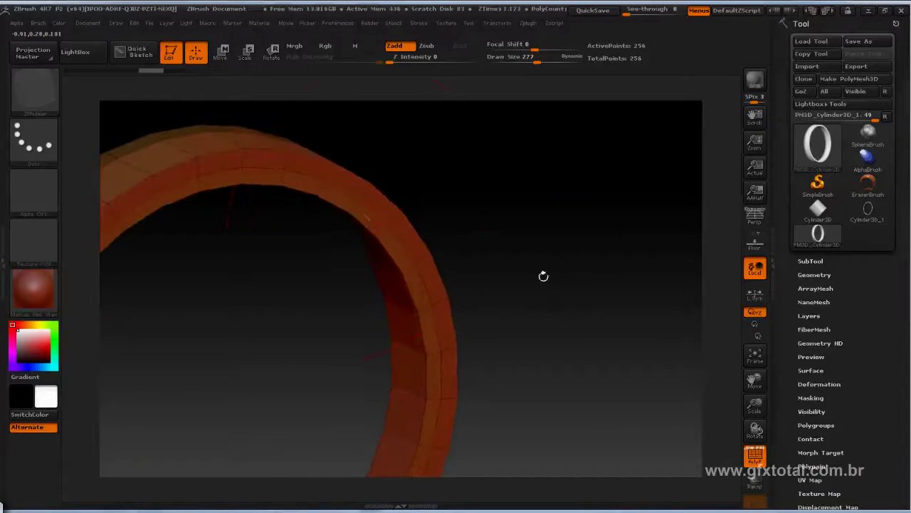
pyautogui.moveTo(365, 217)
pyautogui.mouseDown()
pyautogui.moveTo(423, 261)
pyautogui.moveTo(380, 211)
pyautogui.moveTo(570, 277)
pyautogui.mouseUp()
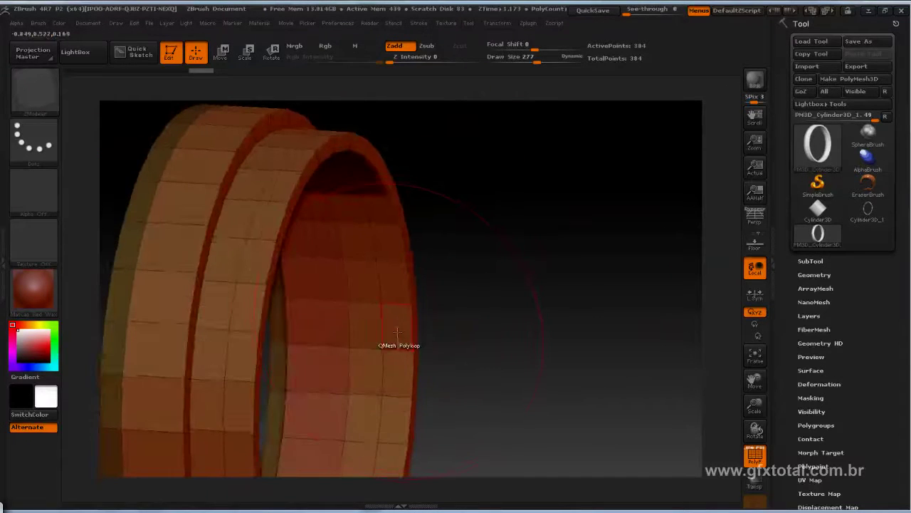
pyautogui.moveTo(398, 331); pyautogui.dragTo(393, 358)
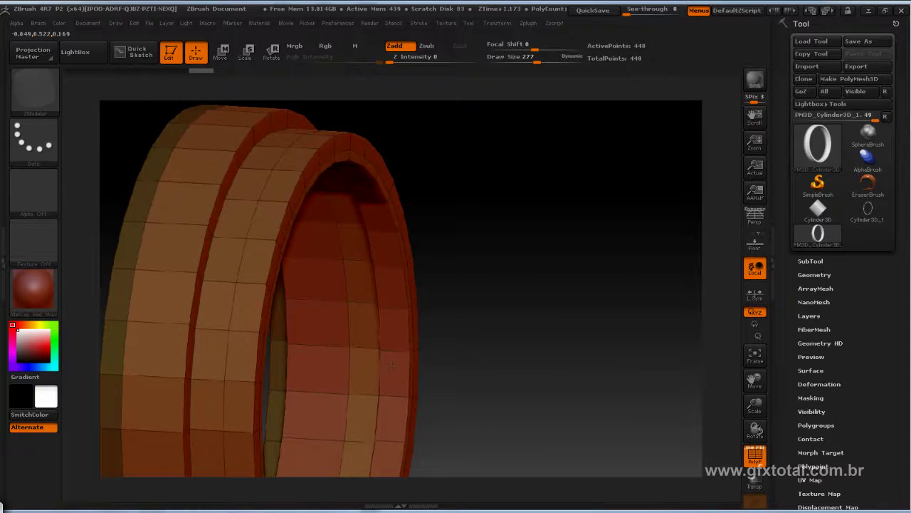
pyautogui.moveTo(541, 244)
pyautogui.mouseDown()
pyautogui.moveTo(521, 278)
pyautogui.moveTo(435, 232)
pyautogui.moveTo(452, 205)
pyautogui.moveTo(452, 173)
pyautogui.moveTo(446, 251)
pyautogui.moveTo(341, 181)
pyautogui.mouseUp()
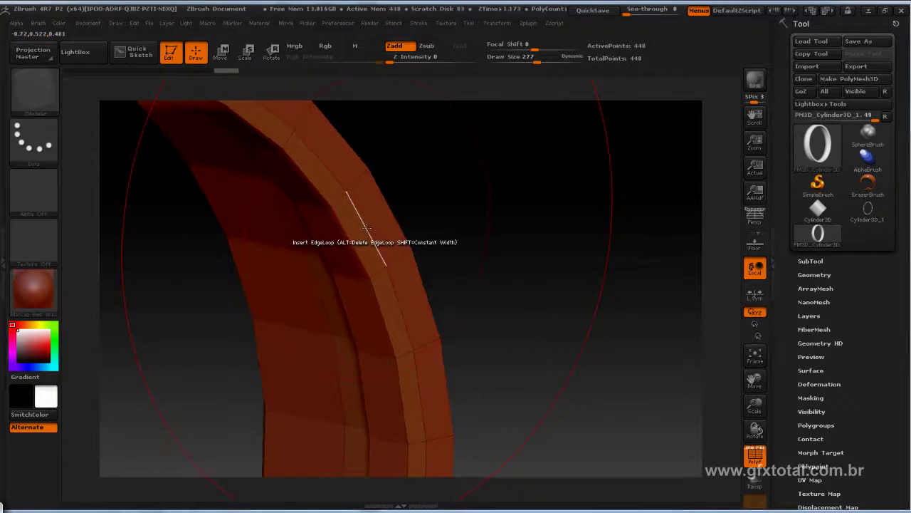
# - Set ZModeler to Insert with a Single EdgeLoop target and delete one loop on the band
pyautogui.press('space')
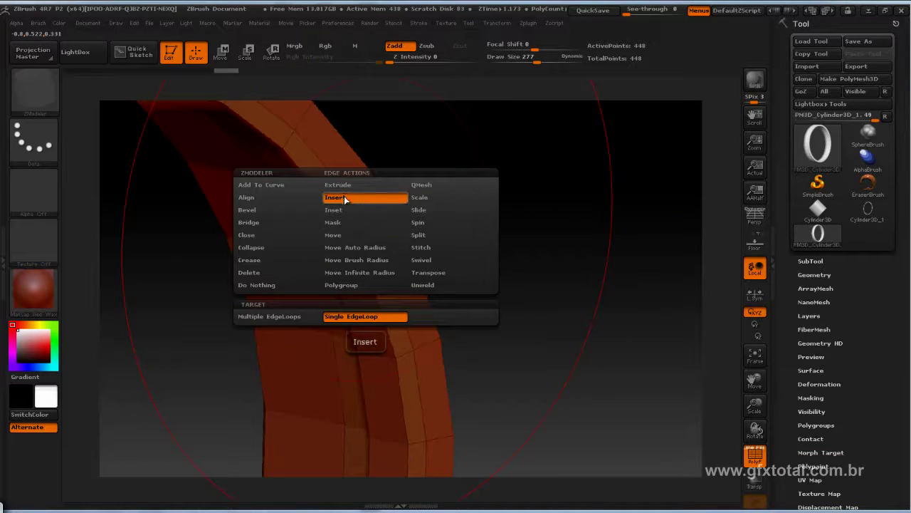
pyautogui.click(343, 198)
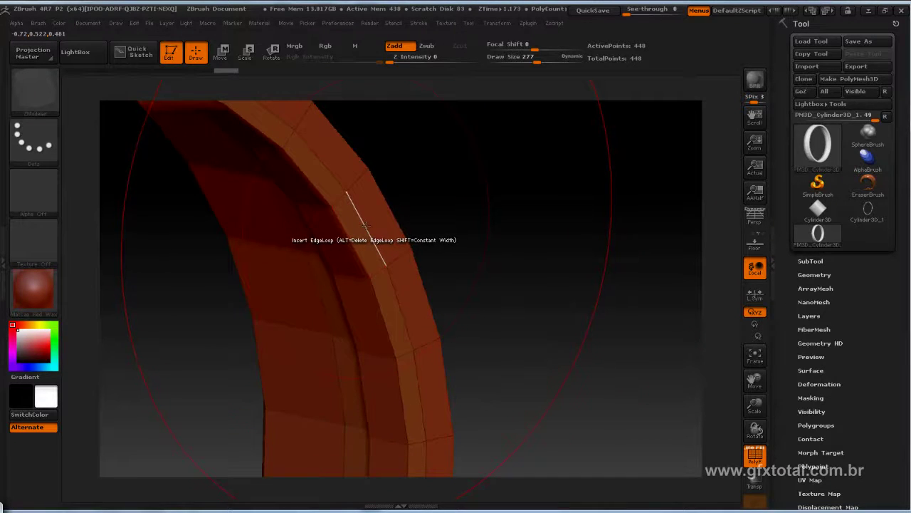
pyautogui.keyDown('alt'); pyautogui.click(365, 227); pyautogui.keyUp('alt')
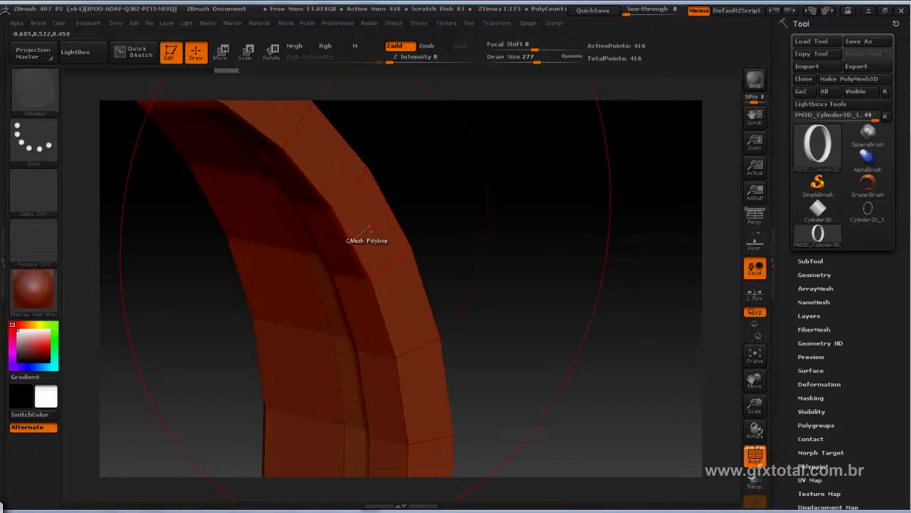
pyautogui.moveTo(482, 200)
pyautogui.mouseDown()
pyautogui.moveTo(487, 183)
pyautogui.moveTo(464, 207)
pyautogui.moveTo(470, 212)
pyautogui.moveTo(359, 178)
pyautogui.moveTo(523, 243)
pyautogui.moveTo(643, 188)
pyautogui.moveTo(590, 190)
pyautogui.moveTo(482, 293)
pyautogui.moveTo(458, 352)
pyautogui.moveTo(257, 181)
pyautogui.mouseUp()
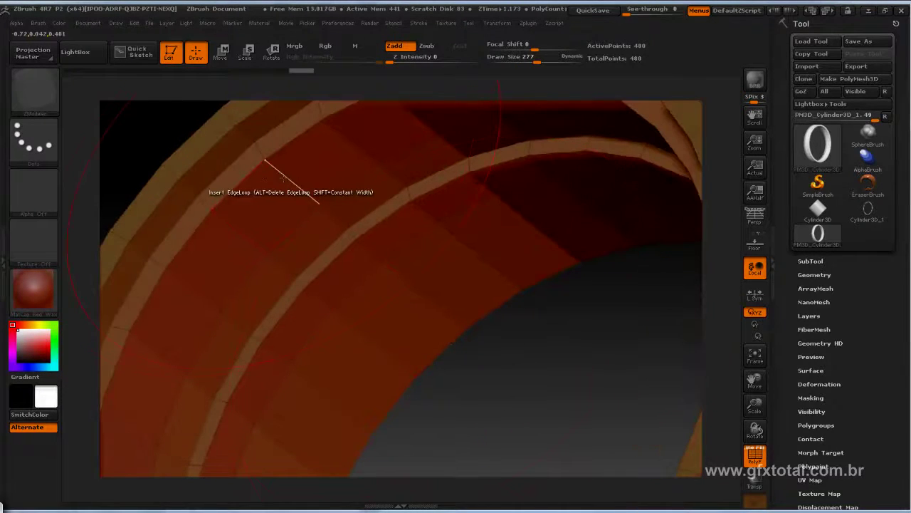
# - With ZModeler Insert EdgeLoop, add loops on the ring's outer rim and remove the extras, reaching 544 points
pyautogui.press('space')
pyautogui.click(271, 189)
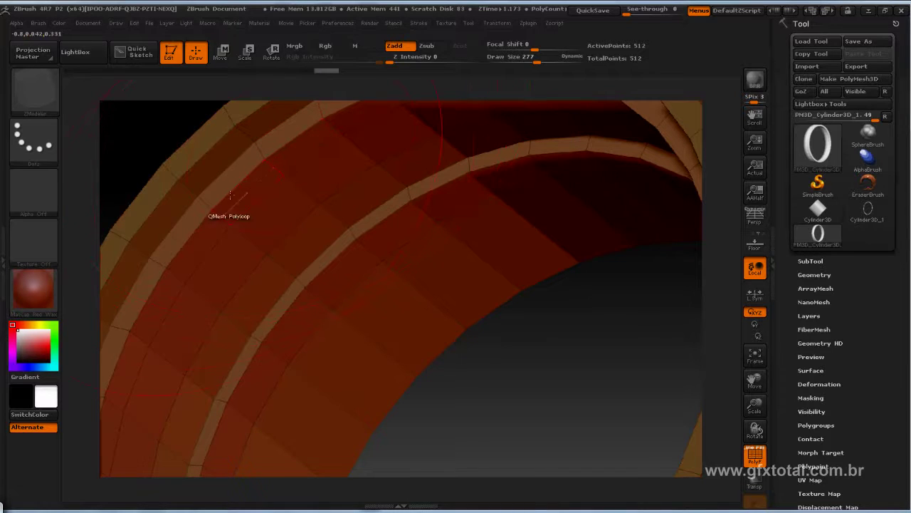
pyautogui.keyDown('alt'); pyautogui.click(287, 145); pyautogui.keyUp('alt')
pyautogui.moveTo(559, 371)
pyautogui.mouseDown()
pyautogui.moveTo(494, 410)
pyautogui.moveTo(504, 358)
pyautogui.moveTo(533, 382)
pyautogui.moveTo(546, 380)
pyautogui.moveTo(573, 423)
pyautogui.moveTo(335, 206)
pyautogui.mouseUp()
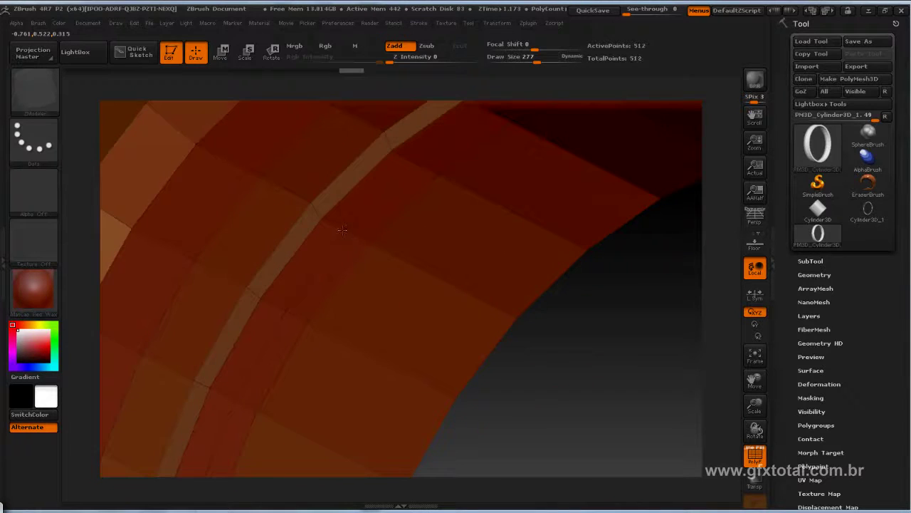
pyautogui.keyDown('alt'); pyautogui.click(345, 203); pyautogui.keyUp('alt')
pyautogui.moveTo(580, 366)
pyautogui.mouseDown()
pyautogui.moveTo(504, 250)
pyautogui.moveTo(467, 329)
pyautogui.mouseUp()
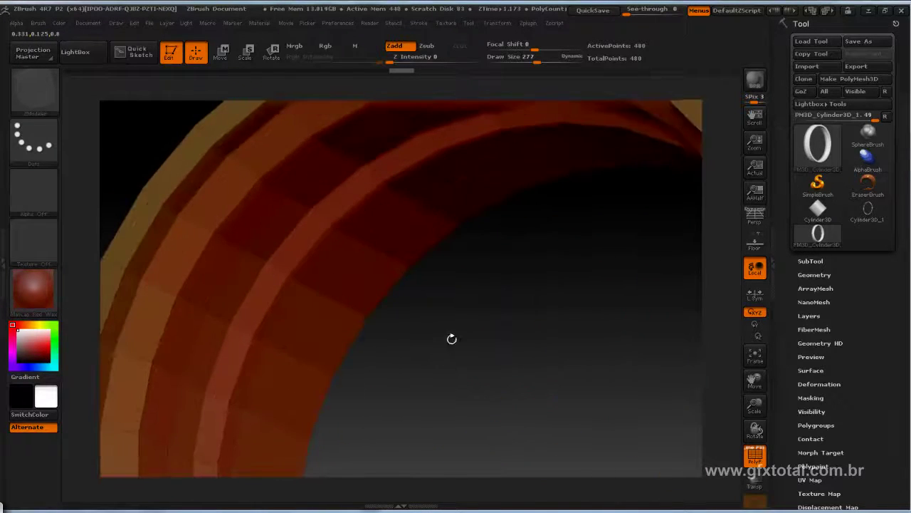
pyautogui.moveTo(490, 361)
pyautogui.mouseDown()
pyautogui.moveTo(224, 206)
pyautogui.moveTo(312, 165)
pyautogui.mouseUp()
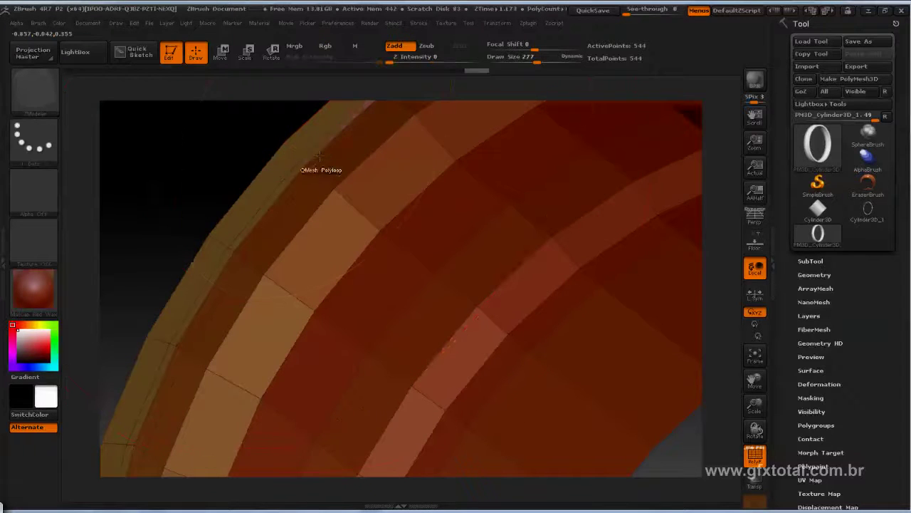
# - Add and delete edge loops on the ring's outer side and lip, undoing two extras, ending at 576 points
pyautogui.click(249, 171)
pyautogui.moveTo(214, 162)
pyautogui.mouseDown()
pyautogui.moveTo(419, 218)
pyautogui.moveTo(481, 290)
pyautogui.moveTo(464, 258)
pyautogui.moveTo(489, 284)
pyautogui.mouseUp()
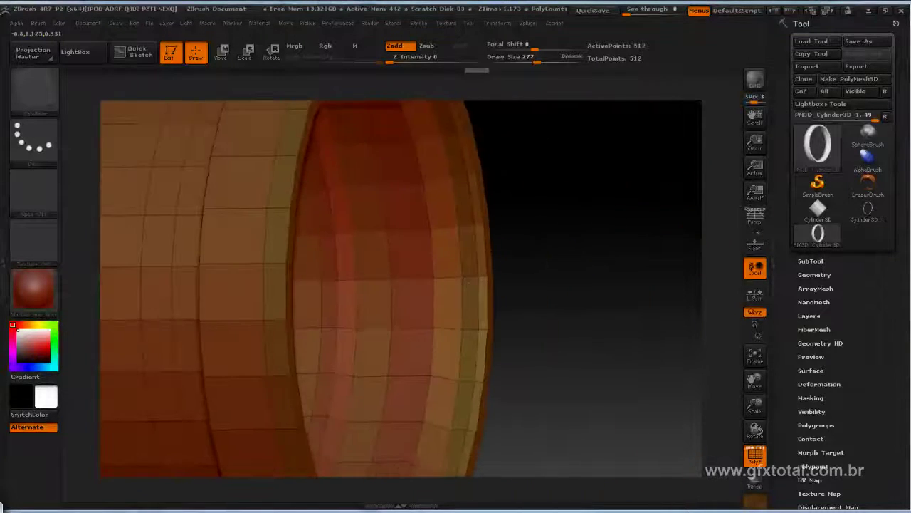
pyautogui.click(279, 222)
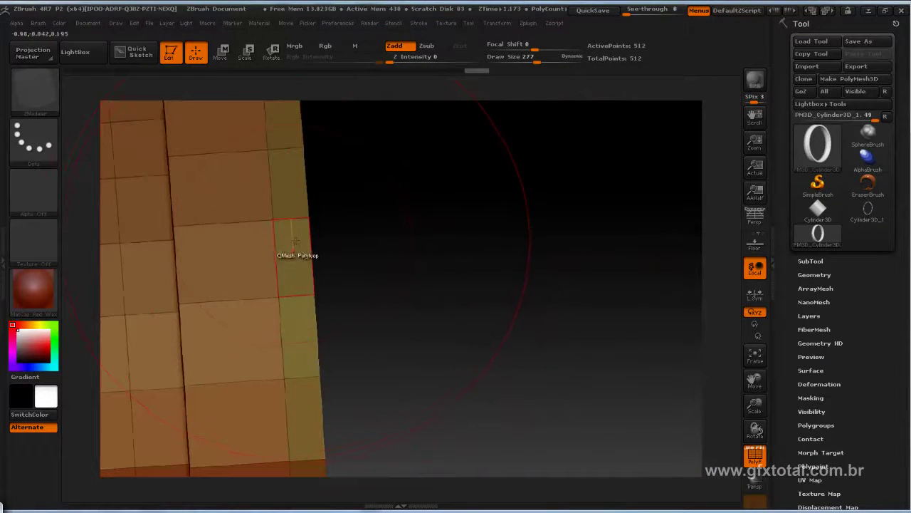
pyautogui.click(301, 265)
pyautogui.moveTo(427, 238)
pyautogui.mouseDown()
pyautogui.moveTo(562, 230)
pyautogui.moveTo(372, 275)
pyautogui.mouseUp()
pyautogui.click(367, 285)
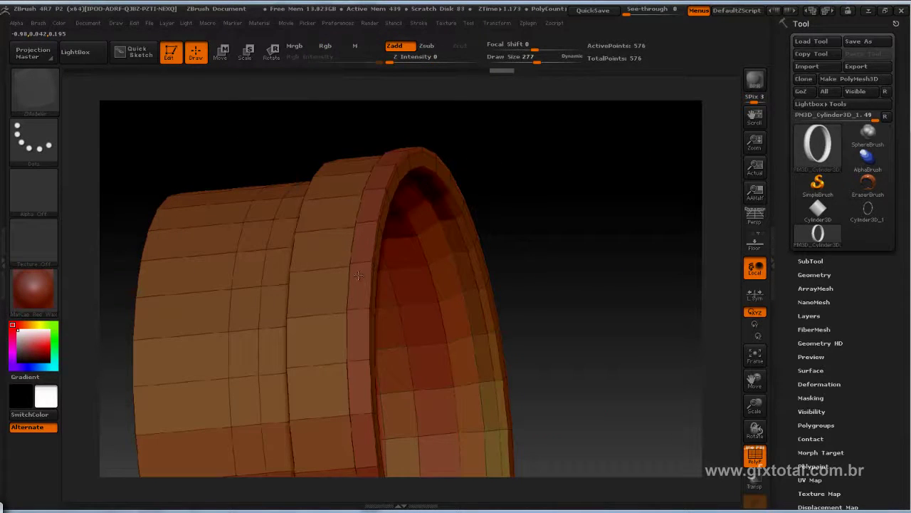
pyautogui.moveTo(566, 207); pyautogui.dragTo(370, 257)
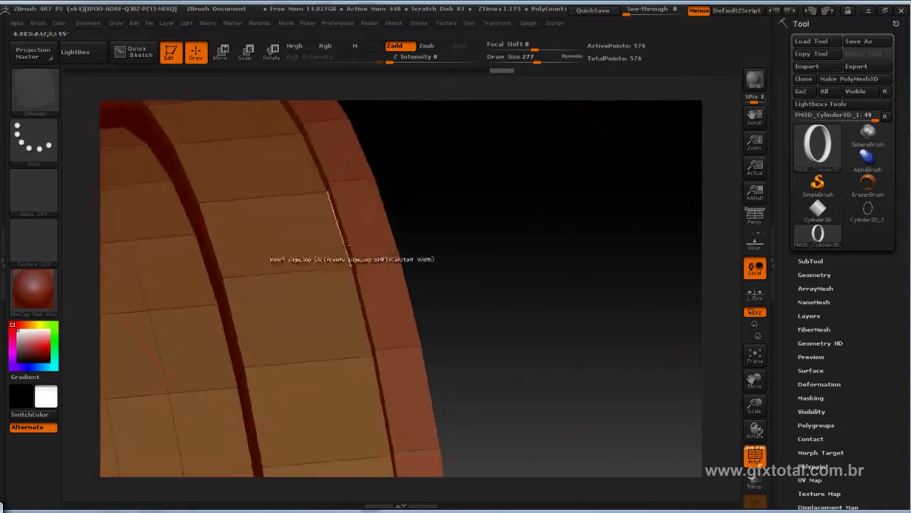
pyautogui.hotkey('ctrl', 'z')
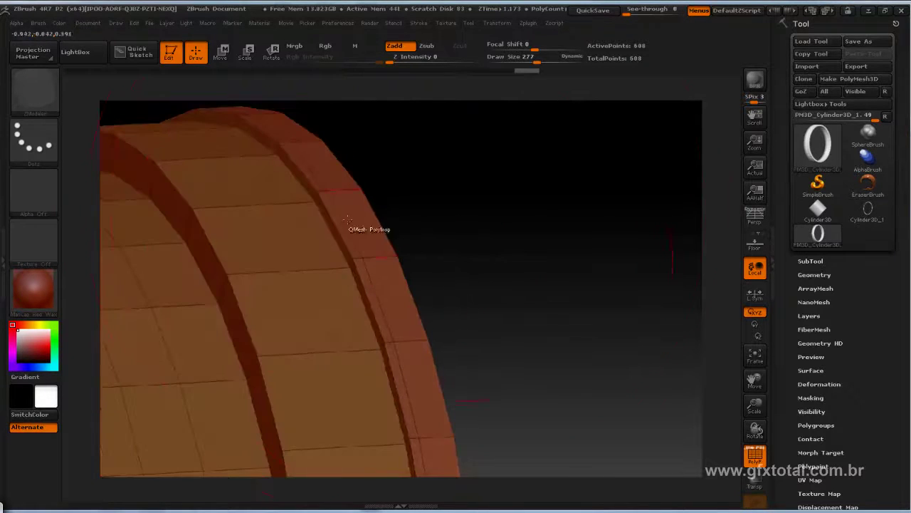
pyautogui.moveTo(489, 240)
pyautogui.mouseDown()
pyautogui.moveTo(524, 250)
pyautogui.moveTo(481, 198)
pyautogui.mouseUp()
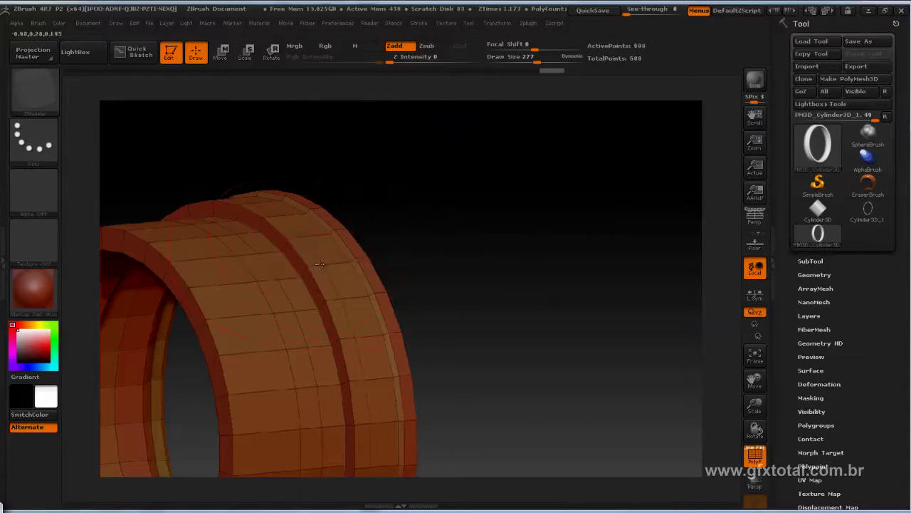
pyautogui.hotkey('ctrl', 'z')
pyautogui.moveTo(419, 240)
pyautogui.mouseDown()
pyautogui.moveTo(521, 260)
pyautogui.moveTo(553, 211)
pyautogui.moveTo(537, 201)
pyautogui.moveTo(511, 267)
pyautogui.moveTo(574, 249)
pyautogui.moveTo(616, 178)
pyautogui.moveTo(643, 192)
pyautogui.mouseUp()
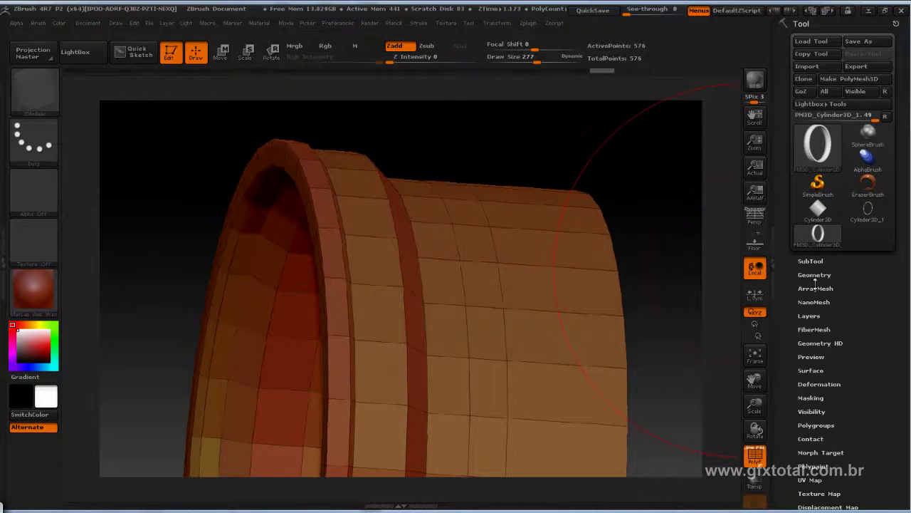
# - Preview the ring smoothly subdivided, then return to the ZModeler brush with BZM
pyautogui.press('d')
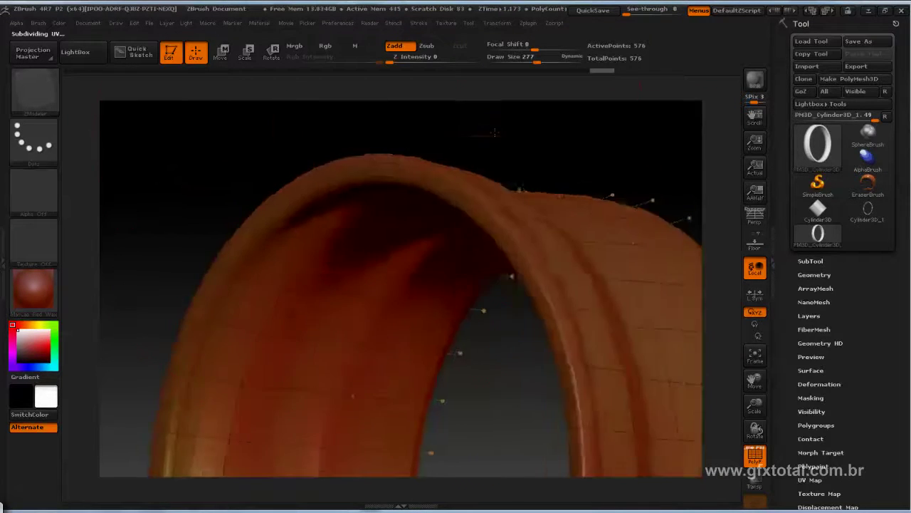
pyautogui.moveTo(456, 135); pyautogui.dragTo(323, 288)
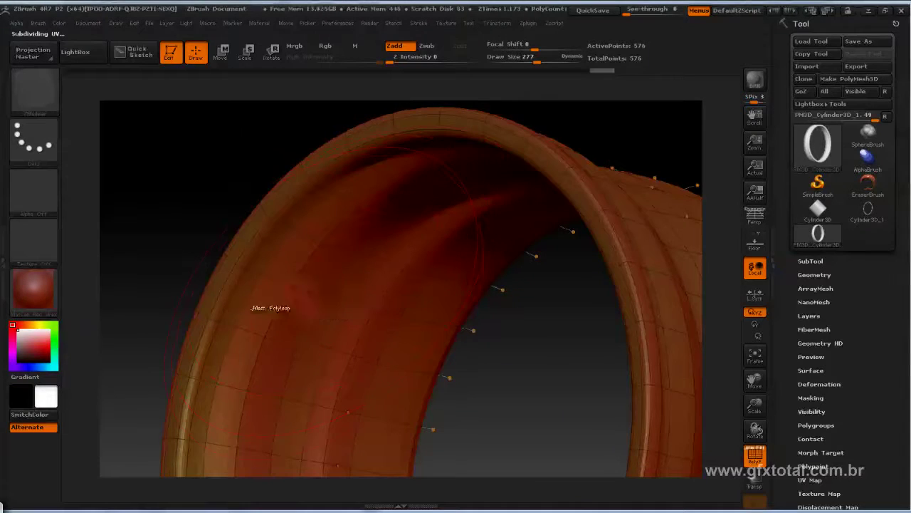
pyautogui.press('b')
pyautogui.press('s')
pyautogui.press('t')
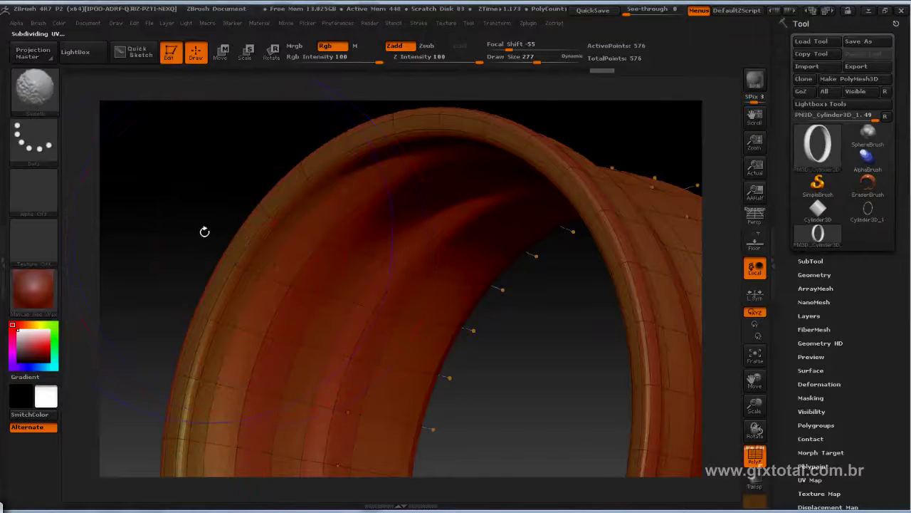
pyautogui.press('b')
pyautogui.press('z')
pyautogui.press('m')
# - Insert four edge loops near the rim edge and delete one unneeded loop
pyautogui.keyDown('alt'); pyautogui.moveTo(204, 232); pyautogui.dragTo(187, 213); pyautogui.keyUp('alt')
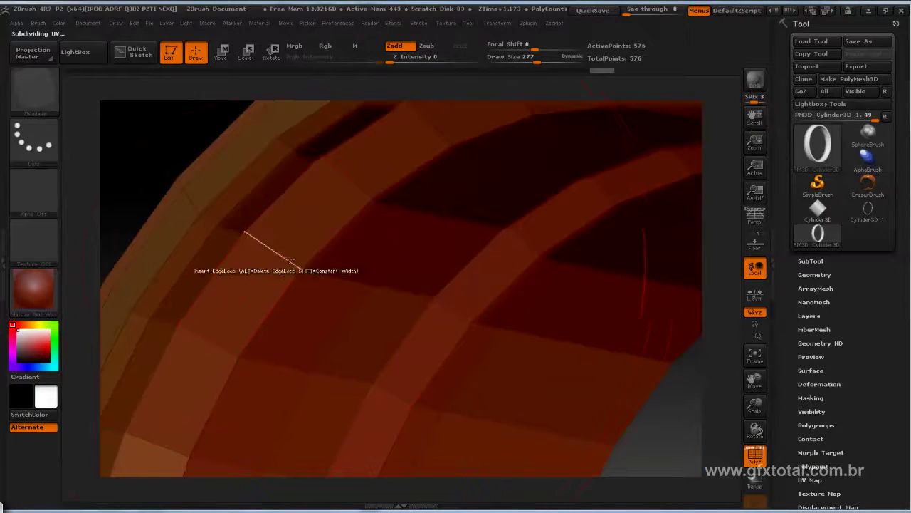
pyautogui.click(244, 234)
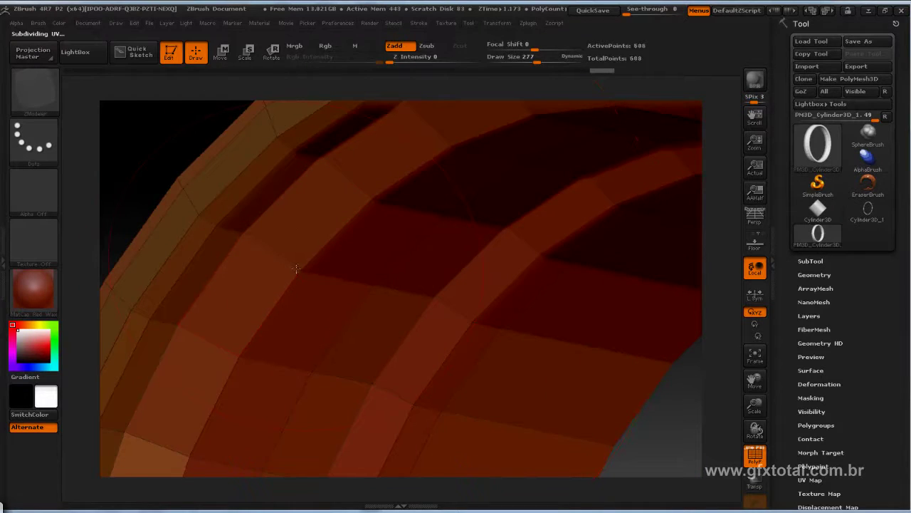
pyautogui.click(245, 233)
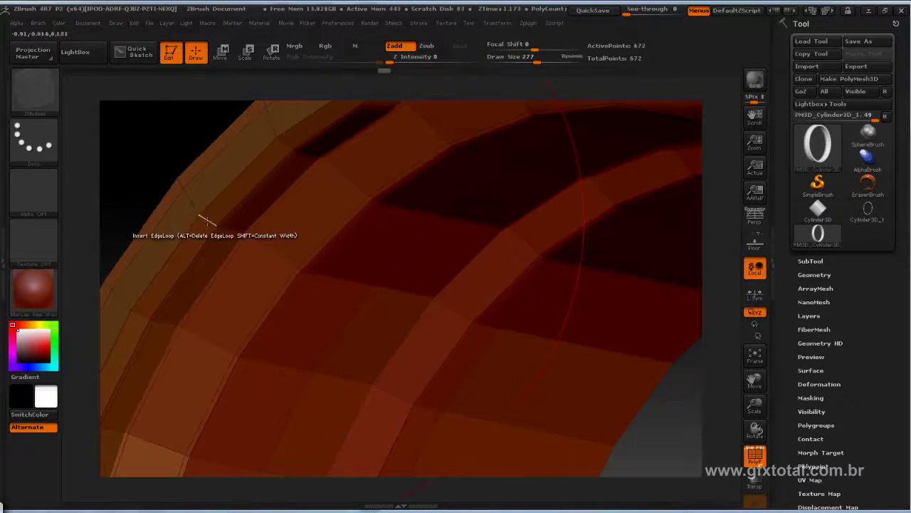
pyautogui.click(201, 219)
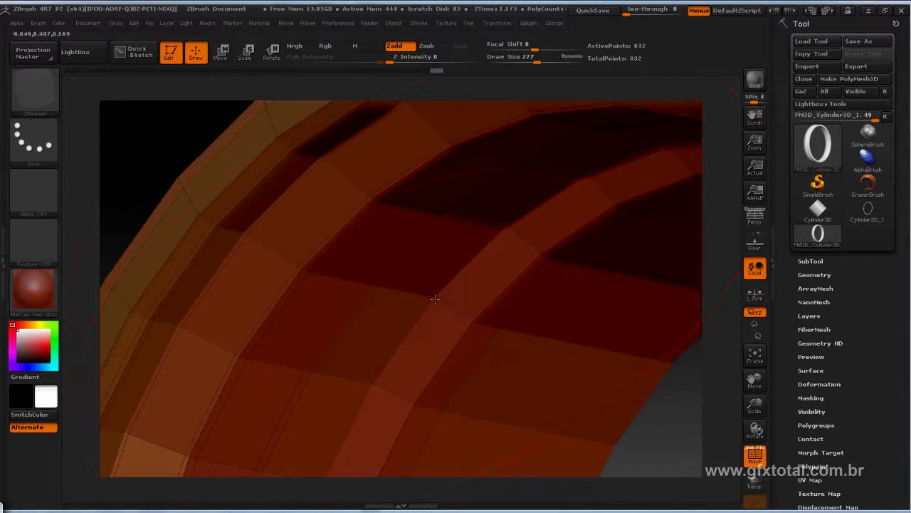
pyautogui.click(462, 313)
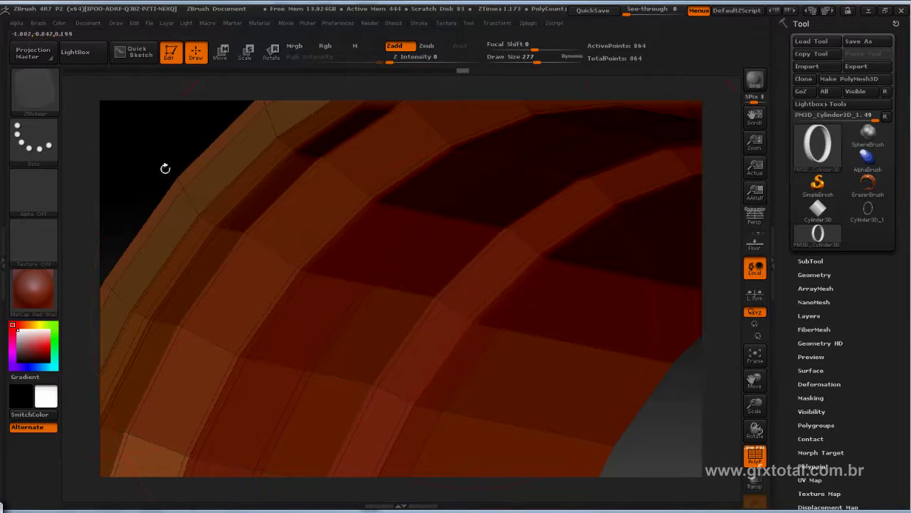
pyautogui.moveTo(165, 168); pyautogui.dragTo(153, 164)
pyautogui.moveTo(110, 137); pyautogui.dragTo(136, 171)
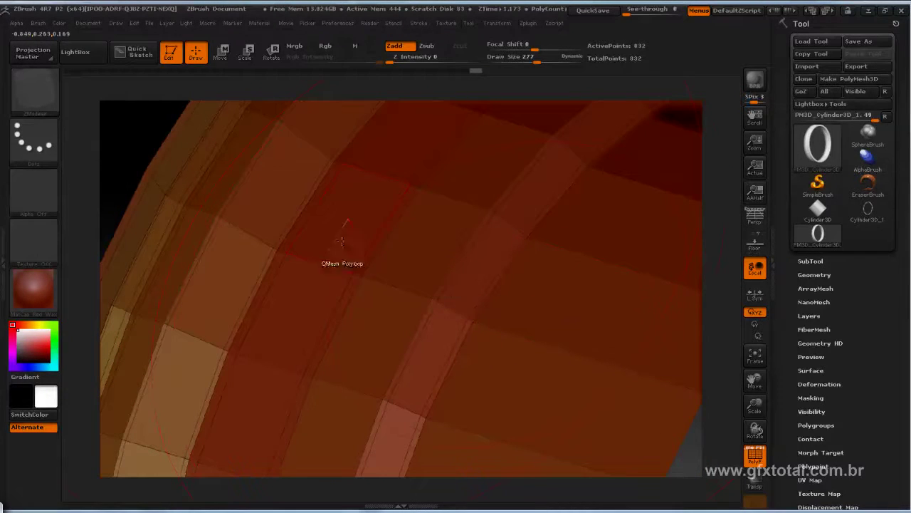
pyautogui.moveTo(134, 143)
pyautogui.mouseDown()
pyautogui.moveTo(179, 60)
pyautogui.moveTo(185, 277)
pyautogui.moveTo(356, 253)
pyautogui.mouseUp()
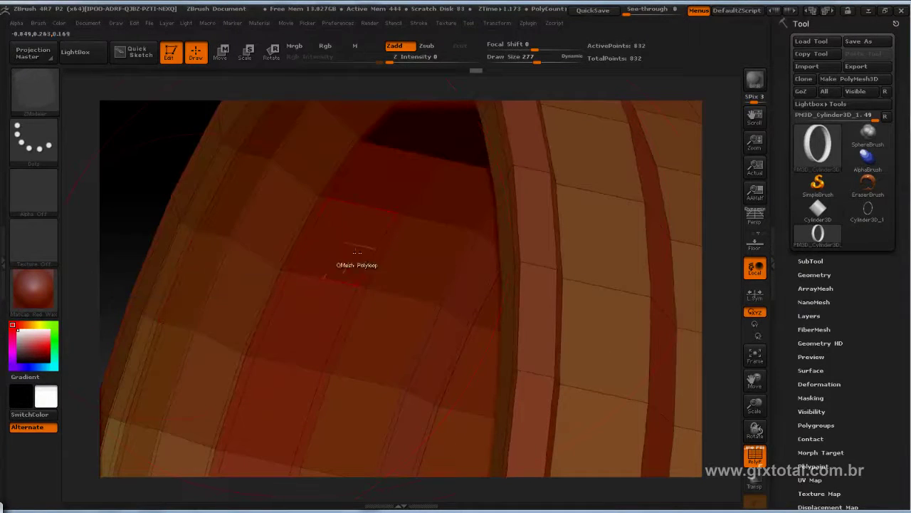
pyautogui.keyDown('alt'); pyautogui.click(381, 265); pyautogui.keyUp('alt')
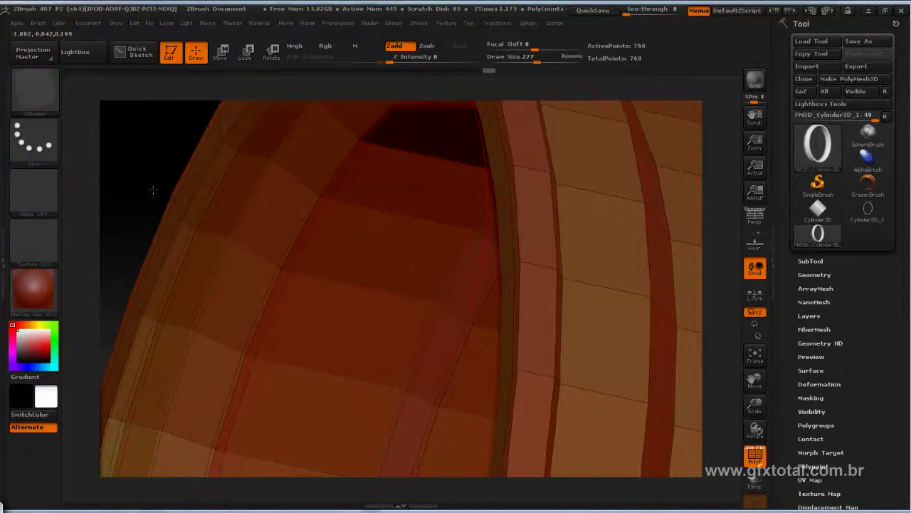
# - Insert three loops across the band and beside the lip, totalling 1,024 points, and snap to side view
pyautogui.moveTo(152, 187)
pyautogui.mouseDown()
pyautogui.moveTo(152, 125)
pyautogui.moveTo(178, 242)
pyautogui.moveTo(214, 260)
pyautogui.moveTo(551, 281)
pyautogui.moveTo(541, 274)
pyautogui.mouseUp()
pyautogui.click(359, 191)
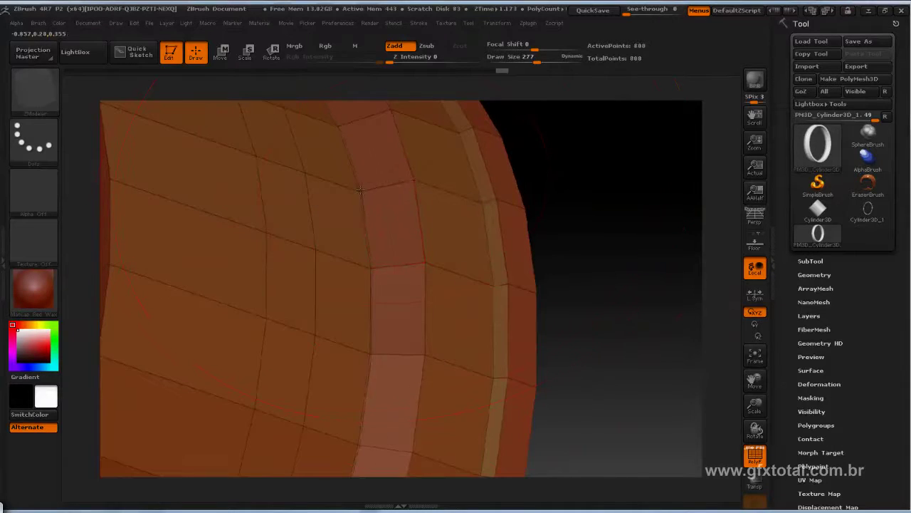
pyautogui.click(413, 185)
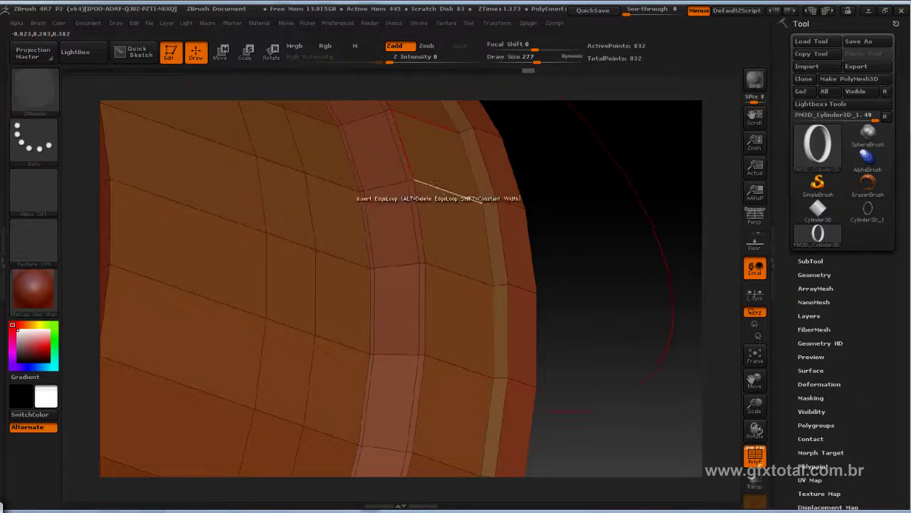
pyautogui.click(421, 184)
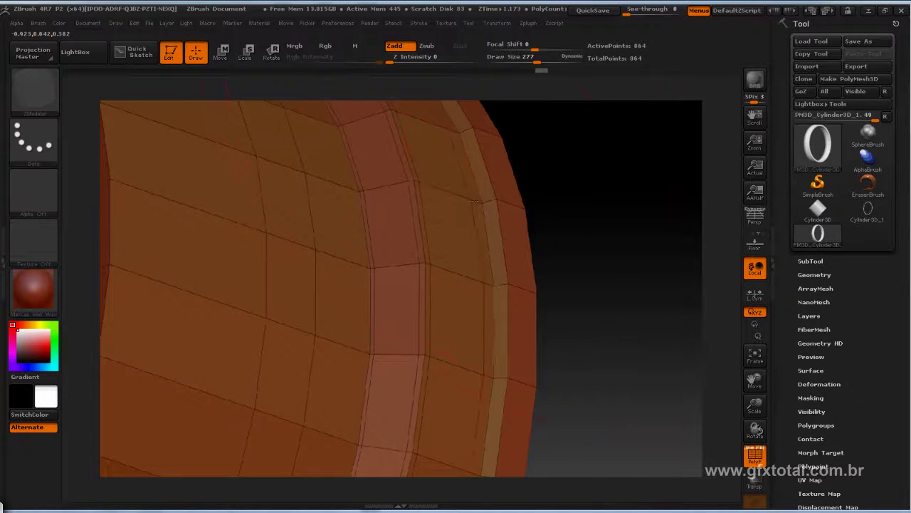
pyautogui.moveTo(482, 202); pyautogui.dragTo(523, 235)
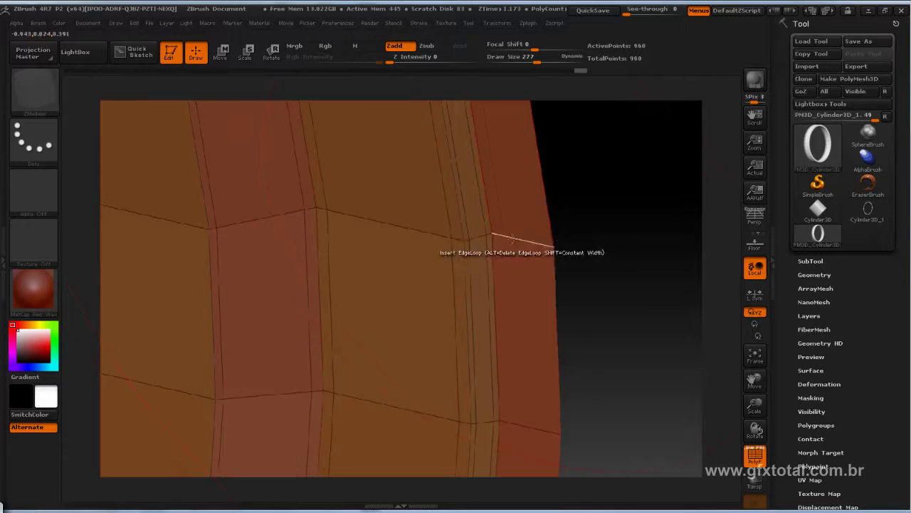
pyautogui.moveTo(615, 250); pyautogui.dragTo(636, 252)
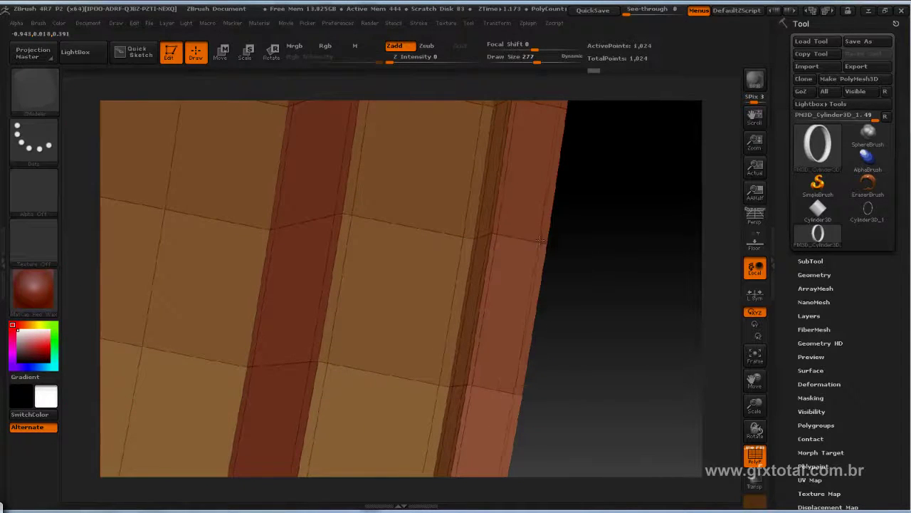
pyautogui.moveTo(627, 325)
pyautogui.mouseDown()
pyautogui.moveTo(610, 146)
pyautogui.moveTo(673, 256)
pyautogui.moveTo(608, 240)
pyautogui.moveTo(444, 249)
pyautogui.mouseUp()
pyautogui.moveTo(386, 220)
pyautogui.keyDown('shift'); pyautogui.mouseDown()
pyautogui.moveTo(341, 218)
pyautogui.moveTo(278, 254)
pyautogui.moveTo(267, 285)
pyautogui.moveTo(244, 292)
pyautogui.moveTo(235, 278)
pyautogui.mouseUp(); pyautogui.keyUp('shift')
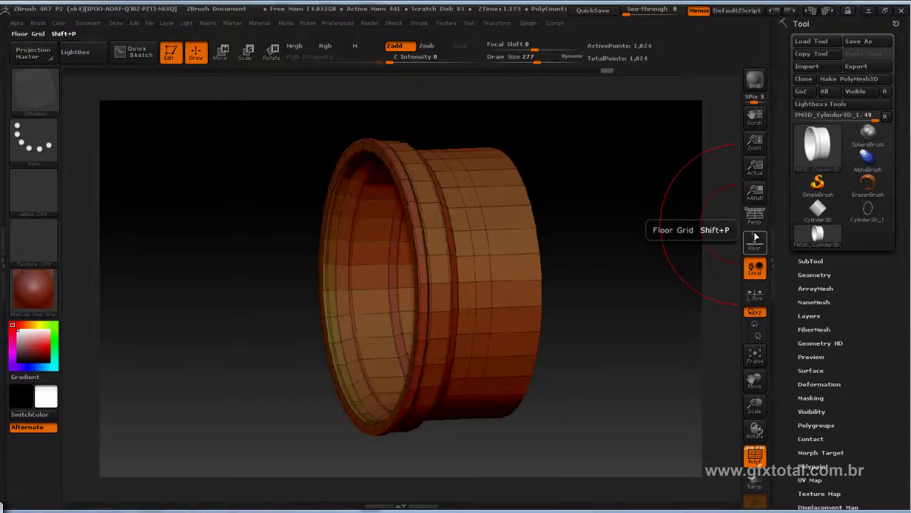
# - Turn on the floor grid and snap to an exact side view of the cylinder
pyautogui.click(756, 238)
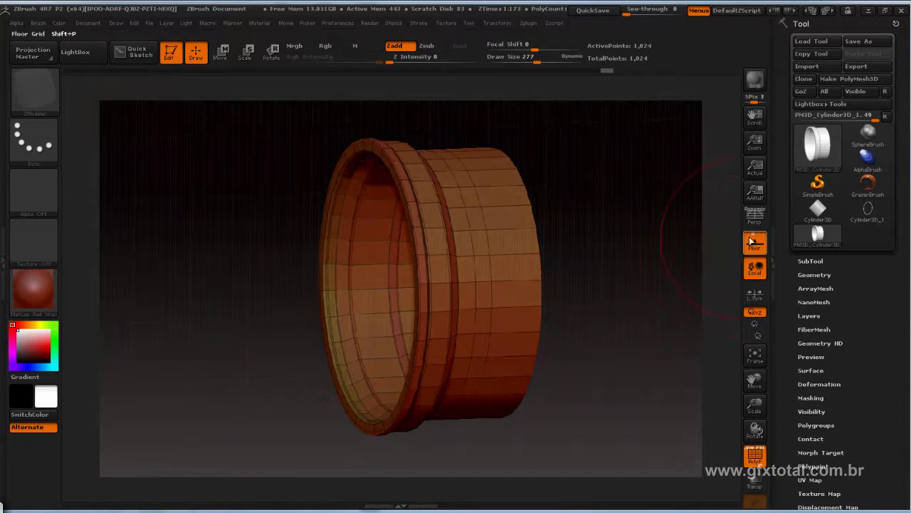
pyautogui.moveTo(665, 269); pyautogui.dragTo(262, 256)
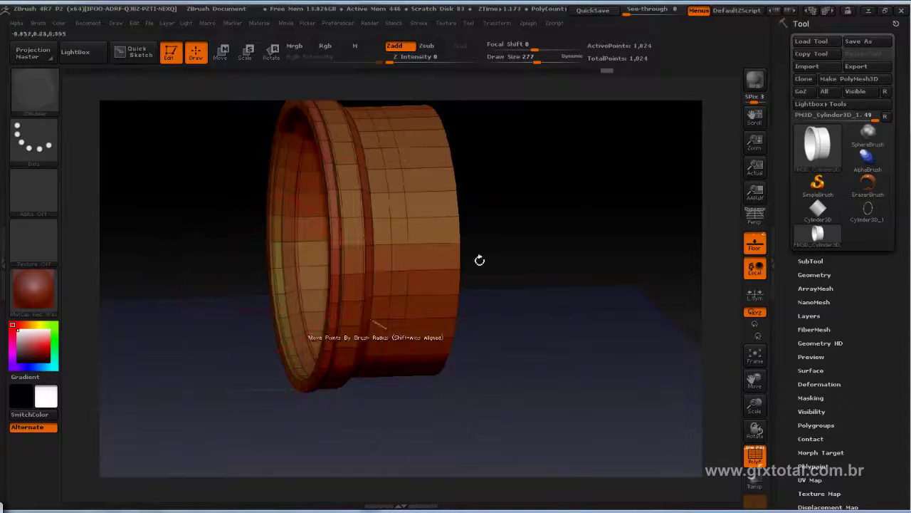
pyautogui.moveTo(480, 259); pyautogui.dragTo(588, 277)
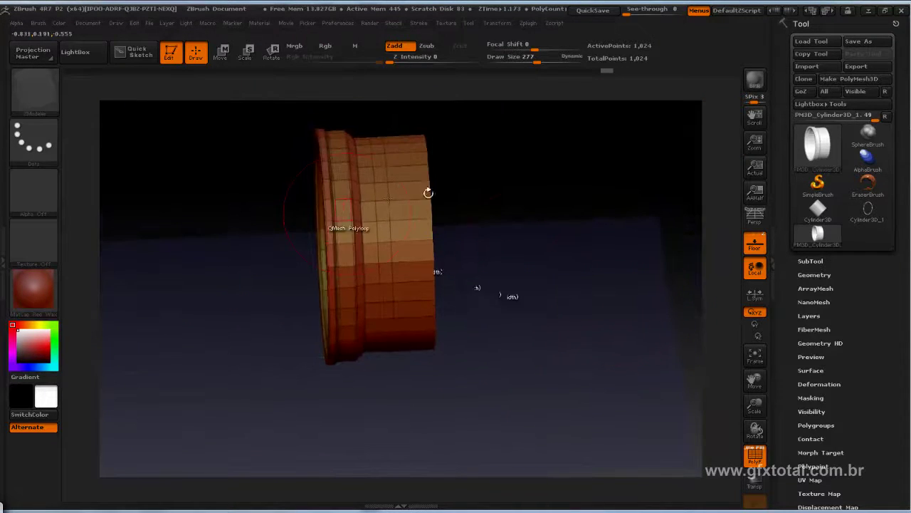
pyautogui.keyDown('shift'); pyautogui.moveTo(539, 221); pyautogui.dragTo(546, 202); pyautogui.keyUp('shift')
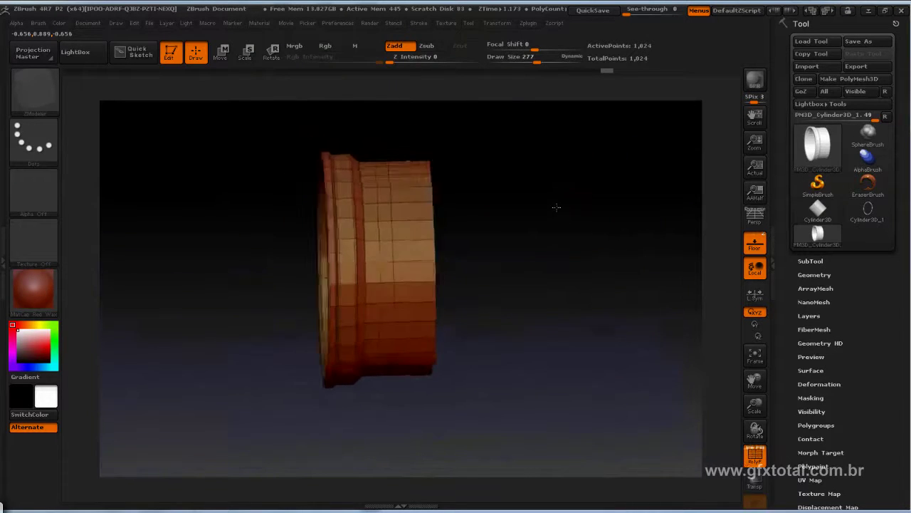
# - Slide the cylinder leftward along its axis with Move, then return to Draw mode
pyautogui.click(221, 51)
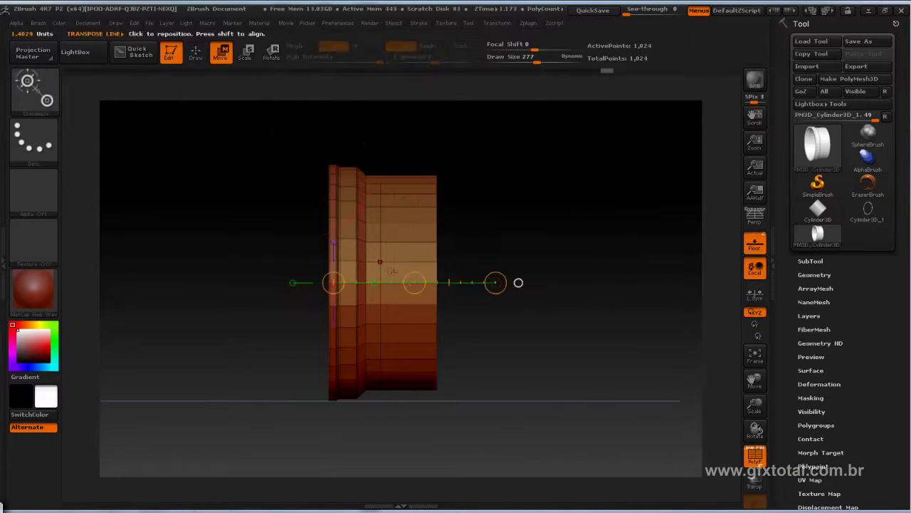
pyautogui.moveTo(404, 277)
pyautogui.mouseDown()
pyautogui.moveTo(314, 269)
pyautogui.moveTo(518, 281)
pyautogui.mouseUp()
pyautogui.moveTo(480, 210)
pyautogui.mouseDown()
pyautogui.moveTo(492, 276)
pyautogui.moveTo(328, 384)
pyautogui.mouseUp()
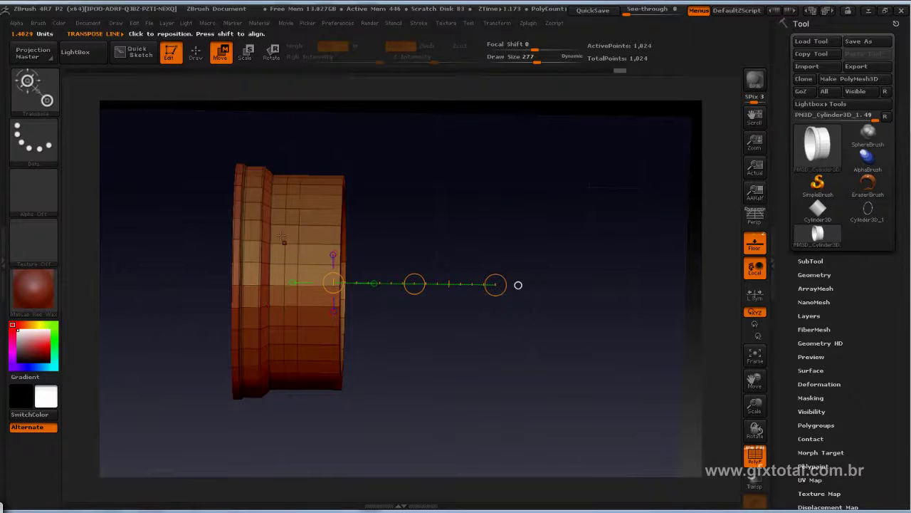
pyautogui.moveTo(463, 210); pyautogui.dragTo(319, 111)
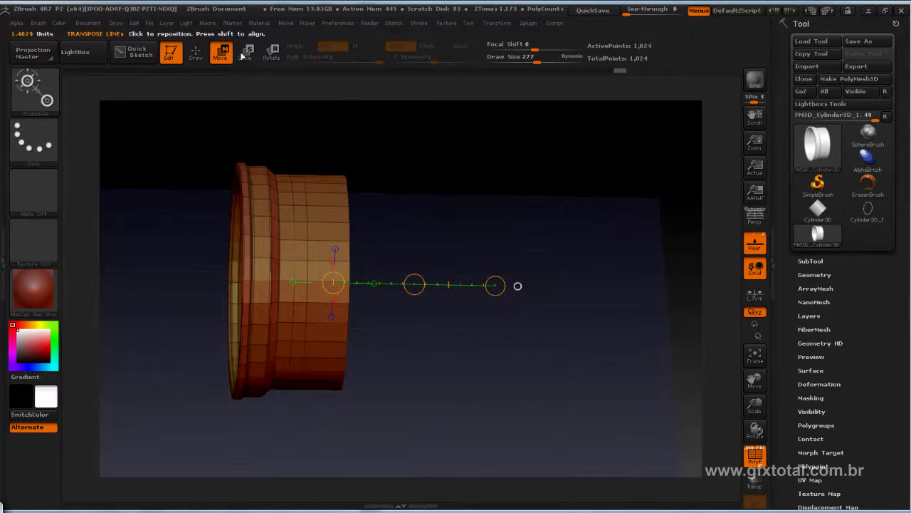
pyautogui.click(195, 52)
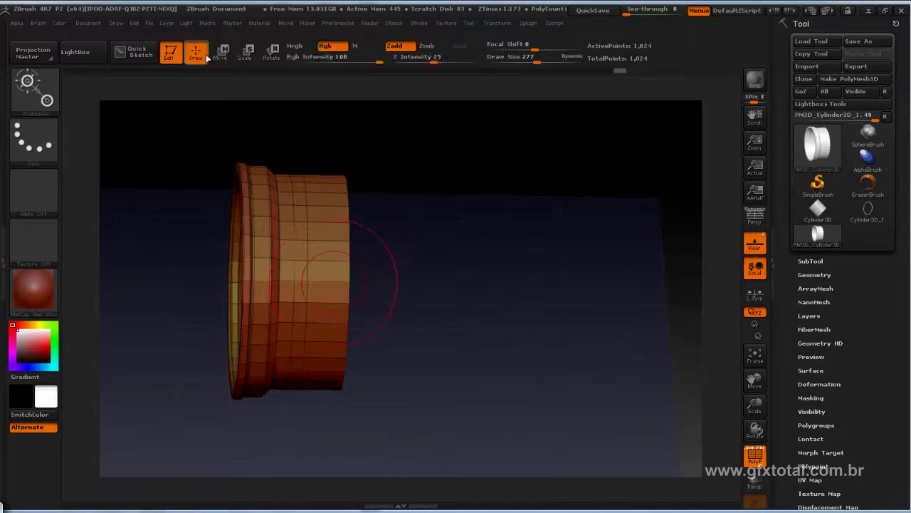
# - Open Geometry > Modify Topology and turn the cylinder's open end toward the view
pyautogui.click(813, 274)
pyautogui.moveTo(780, 407); pyautogui.dragTo(789, 330)
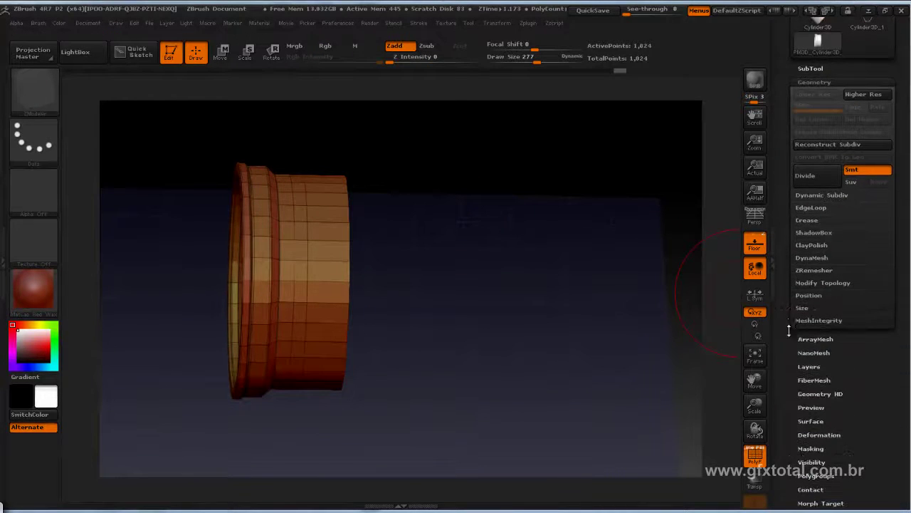
pyautogui.click(823, 283)
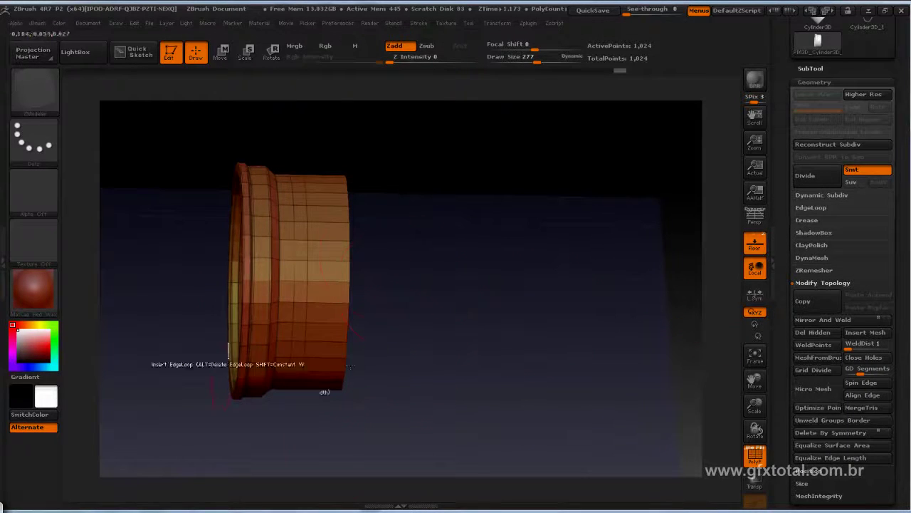
pyautogui.moveTo(682, 325); pyautogui.dragTo(757, 337)
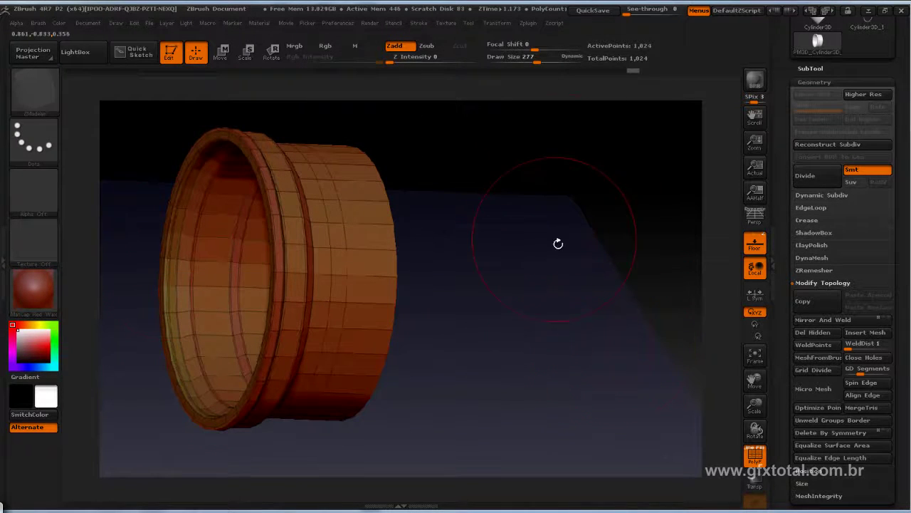
pyautogui.press('b')
pyautogui.press('m')
pyautogui.press('v')
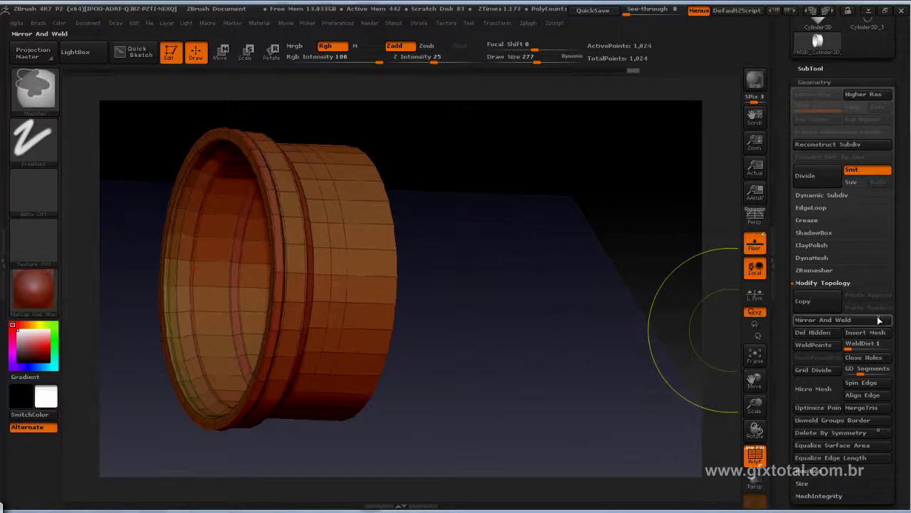
pyautogui.press('b')
pyautogui.press('z')
pyautogui.press('m')
pyautogui.moveTo(595, 317)
pyautogui.mouseDown()
pyautogui.moveTo(577, 318)
pyautogui.moveTo(712, 242)
pyautogui.mouseUp()
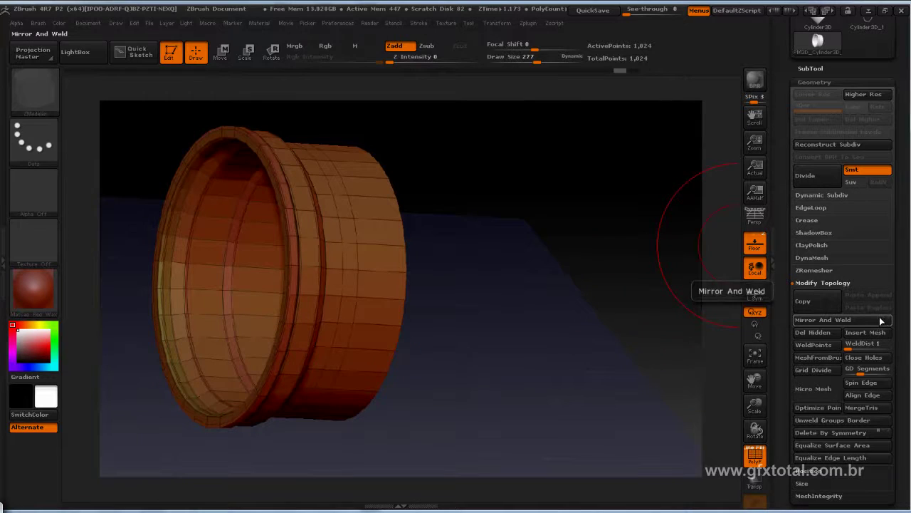
# - Test Mirror And Weld, undo it, slide the half cylinder right, and retry the mirror
pyautogui.click(845, 320)
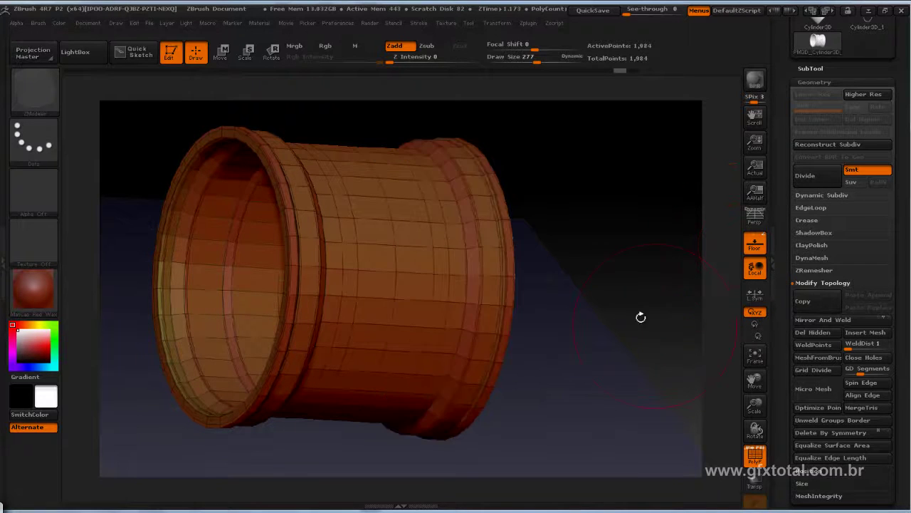
pyautogui.moveTo(639, 316)
pyautogui.mouseDown()
pyautogui.moveTo(620, 307)
pyautogui.moveTo(626, 278)
pyautogui.moveTo(605, 278)
pyautogui.moveTo(626, 256)
pyautogui.moveTo(580, 275)
pyautogui.mouseUp()
pyautogui.hotkey('ctrl', 'z')
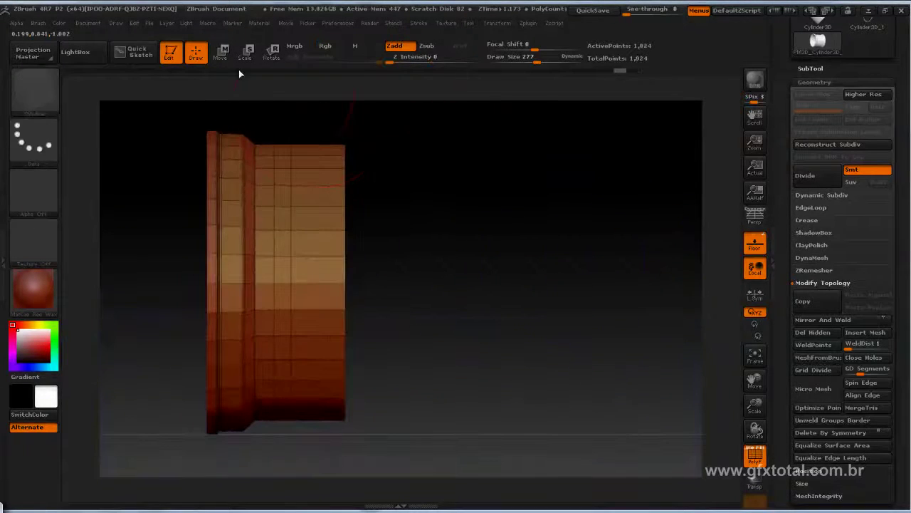
pyautogui.press('w')
pyautogui.moveTo(437, 283); pyautogui.dragTo(541, 276)
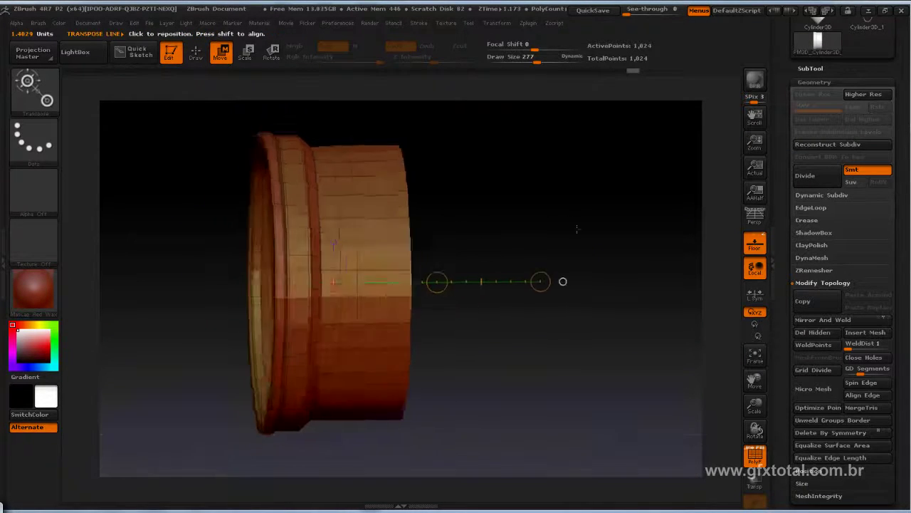
pyautogui.click(831, 320)
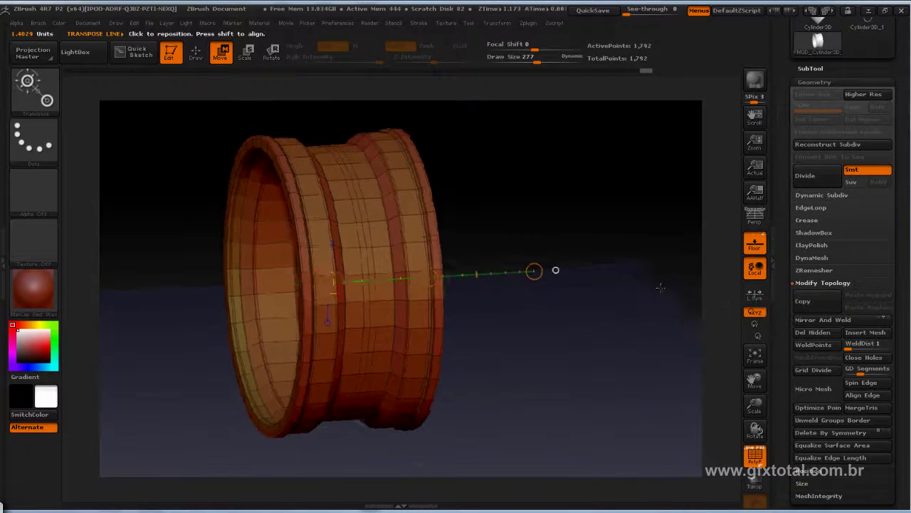
pyautogui.moveTo(536, 271); pyautogui.dragTo(559, 278)
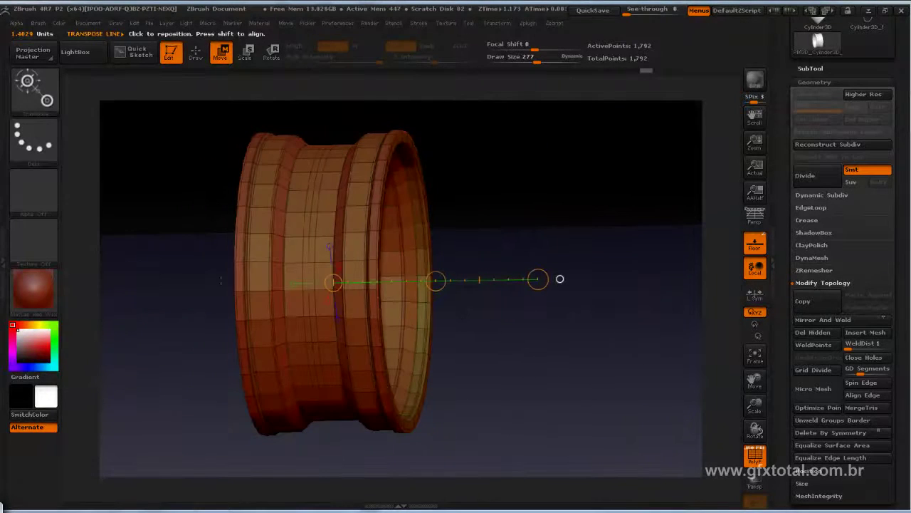
pyautogui.hotkey('ctrl', 'z')
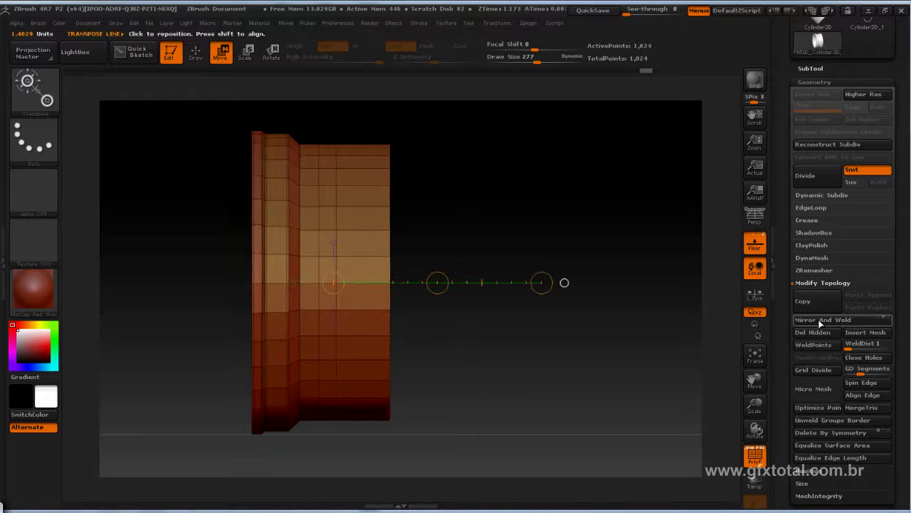
# - Mirror And Weld into a full 1,920-point rim, return to Draw, and subdivide with Ctrl+D
pyautogui.click(818, 320)
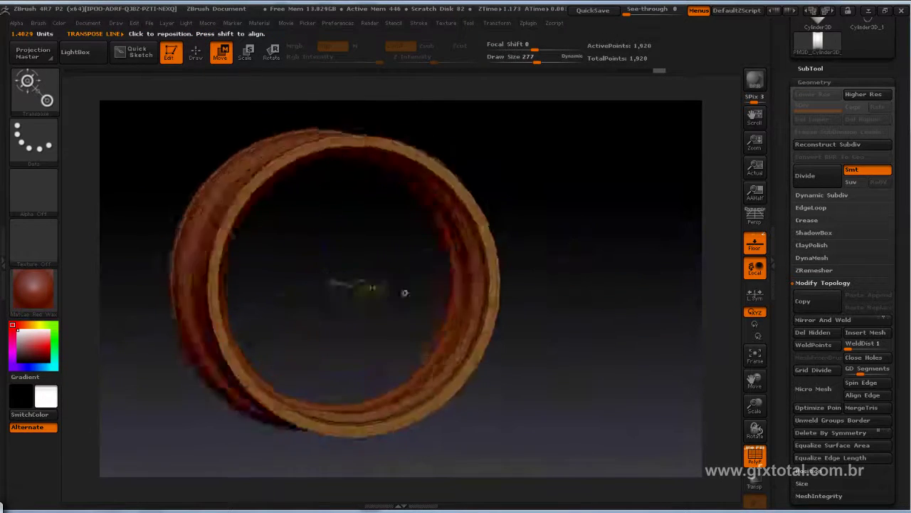
pyautogui.moveTo(560, 284); pyautogui.dragTo(157, 255)
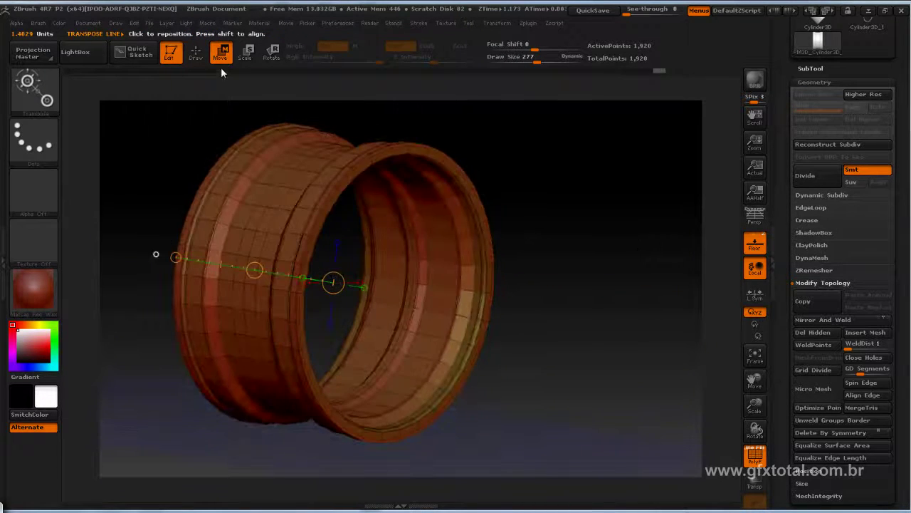
pyautogui.press('q')
pyautogui.moveTo(241, 74); pyautogui.dragTo(629, 247)
pyautogui.hotkey('ctrl', 'd')
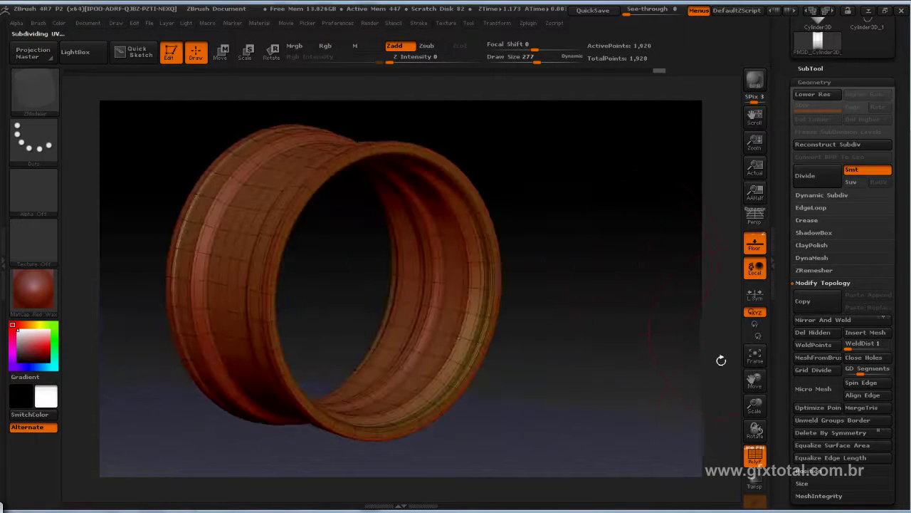
# - Hide the PolyF wireframe, turn the ring face-on and recentre it, and scroll the tray up
pyautogui.click(756, 460)
pyautogui.moveTo(631, 291)
pyautogui.mouseDown()
pyautogui.moveTo(643, 281)
pyautogui.moveTo(596, 281)
pyautogui.moveTo(610, 214)
pyautogui.moveTo(629, 282)
pyautogui.moveTo(644, 247)
pyautogui.moveTo(655, 287)
pyautogui.moveTo(616, 305)
pyautogui.mouseUp()
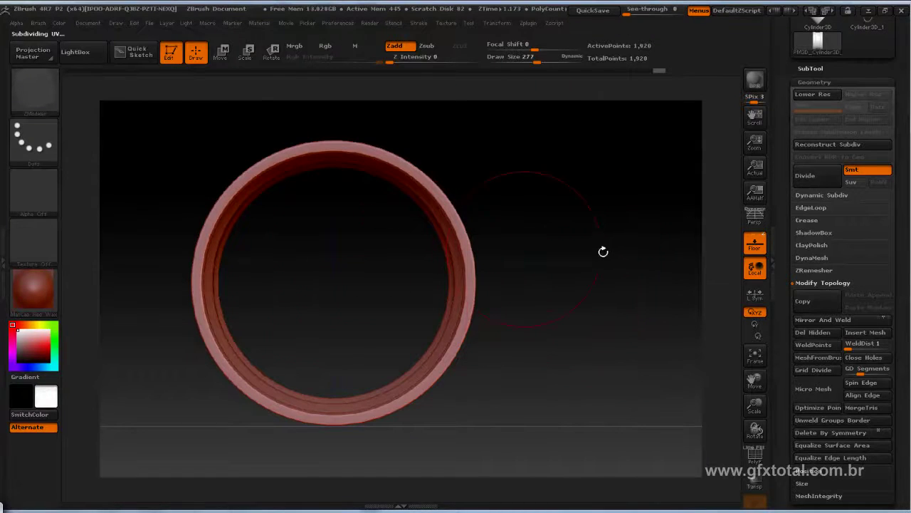
pyautogui.keyDown('alt'); pyautogui.moveTo(603, 251); pyautogui.dragTo(656, 269); pyautogui.keyUp('alt')
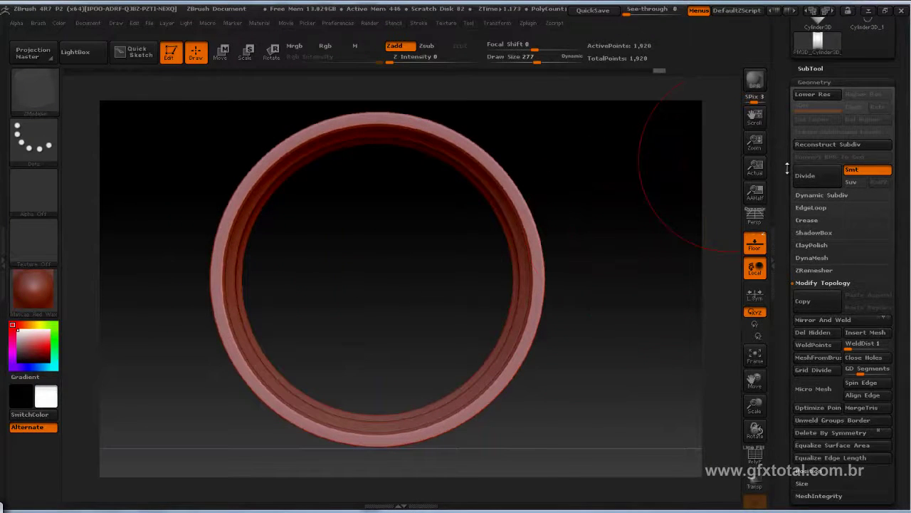
pyautogui.scroll(5, 840, 214)
# - Load the Sphere3D primitive and convert it into an editable polymesh
pyautogui.click(824, 158)
pyautogui.moveTo(355, 197)
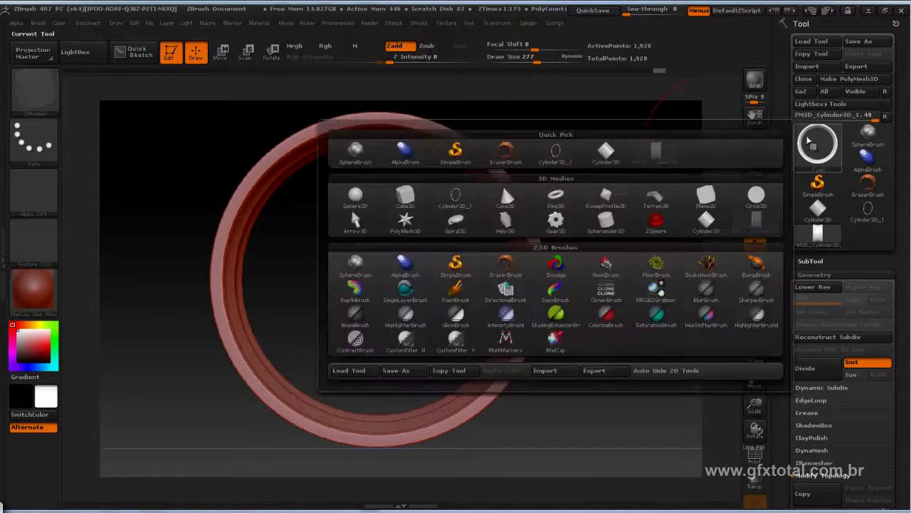
pyautogui.click(356, 199)
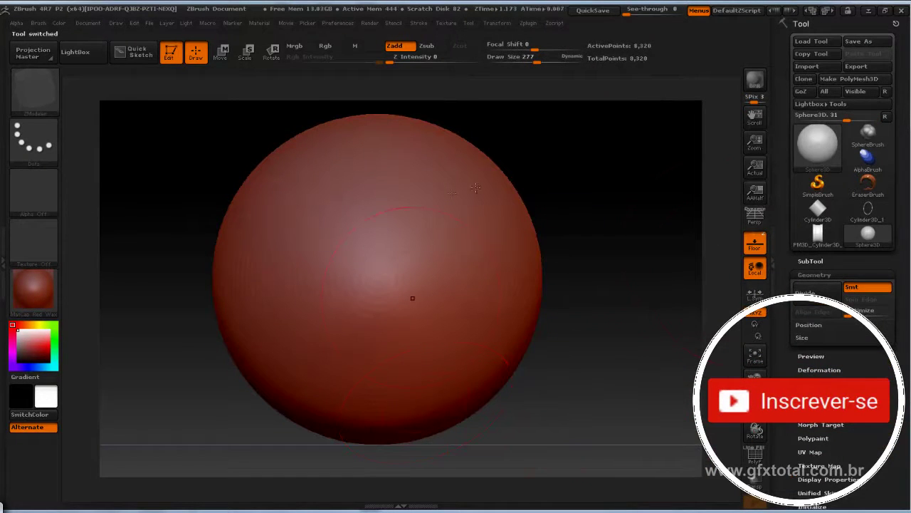
pyautogui.click(848, 79)
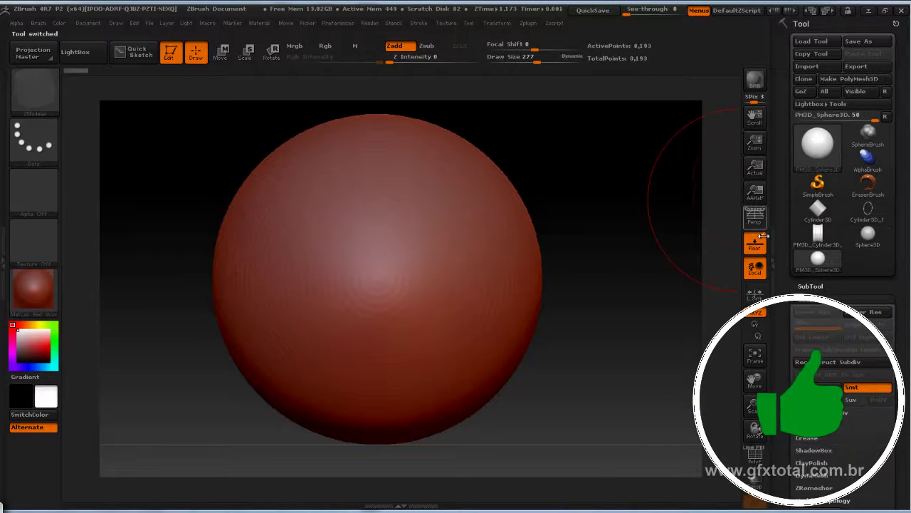
pyautogui.moveTo(817, 235)
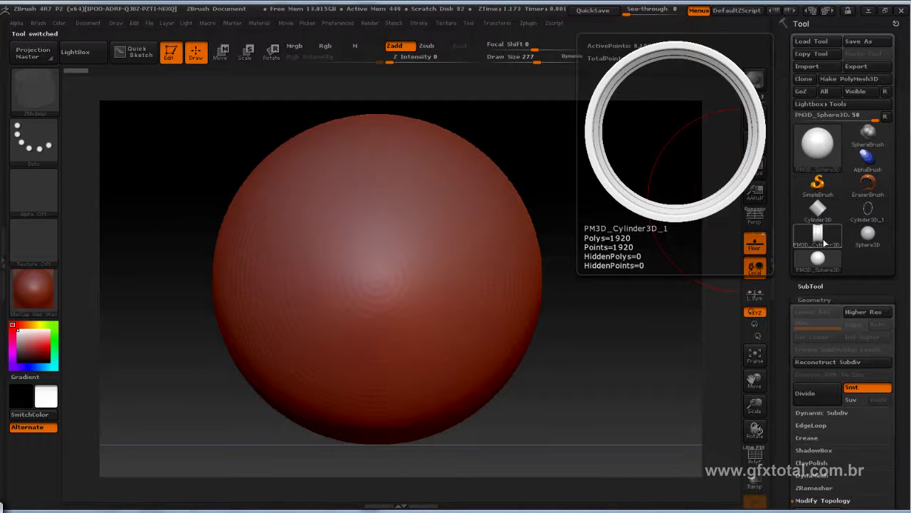
# - Reselect the PM3D_Cylinder3D_1 rim and bring up SubTool's Insert mesh picker
pyautogui.click(819, 239)
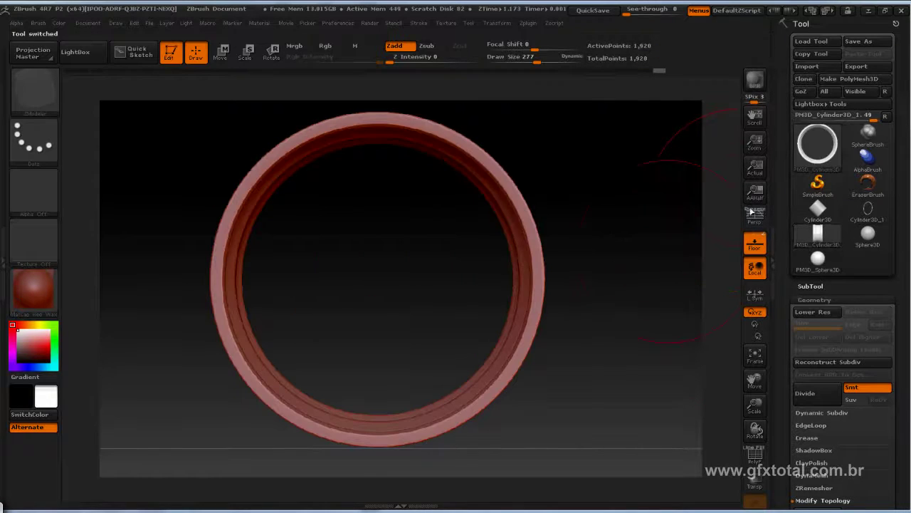
pyautogui.click(824, 286)
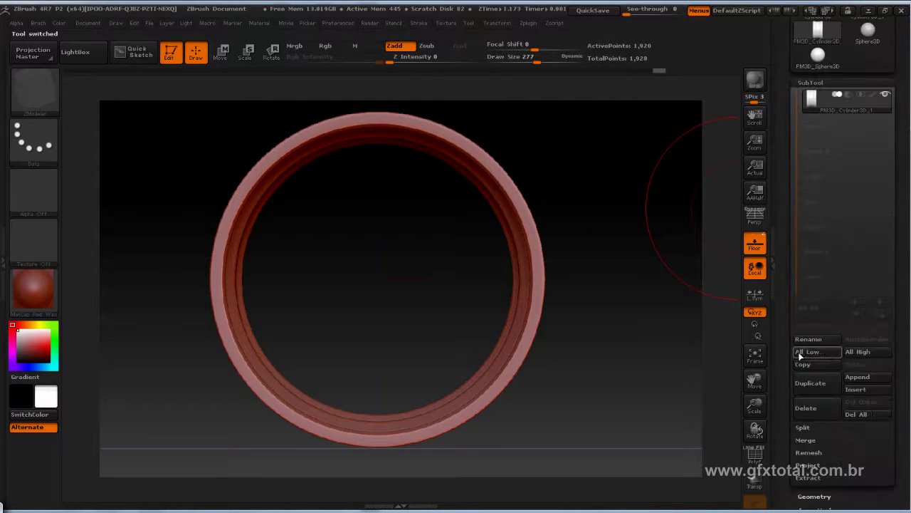
pyautogui.click(865, 391)
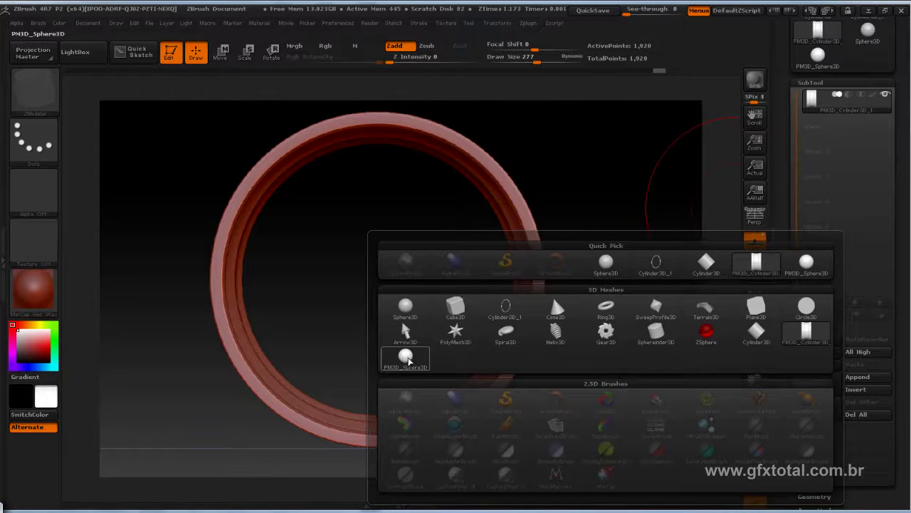
# - Insert Sphere3D as a subtool and shrink it with the Deformation Size slider
pyautogui.click(403, 360)
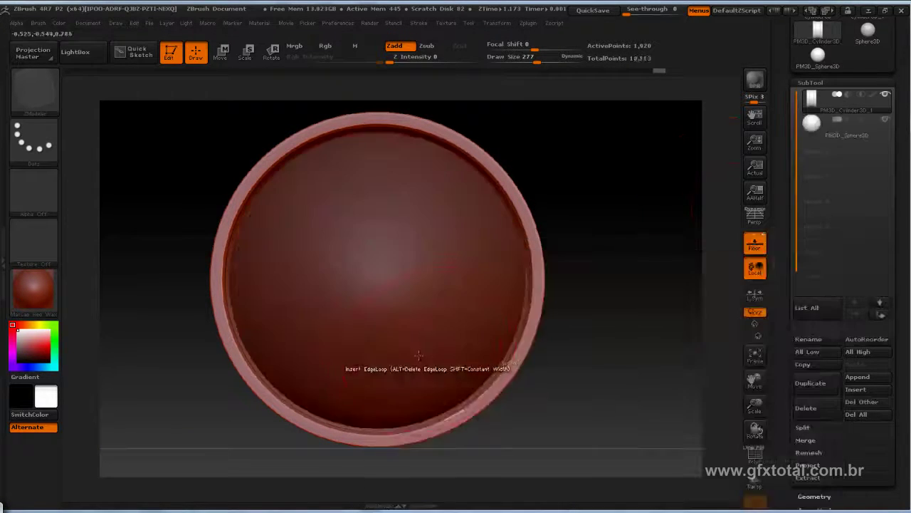
pyautogui.moveTo(657, 307)
pyautogui.mouseDown()
pyautogui.moveTo(655, 320)
pyautogui.moveTo(721, 327)
pyautogui.mouseUp()
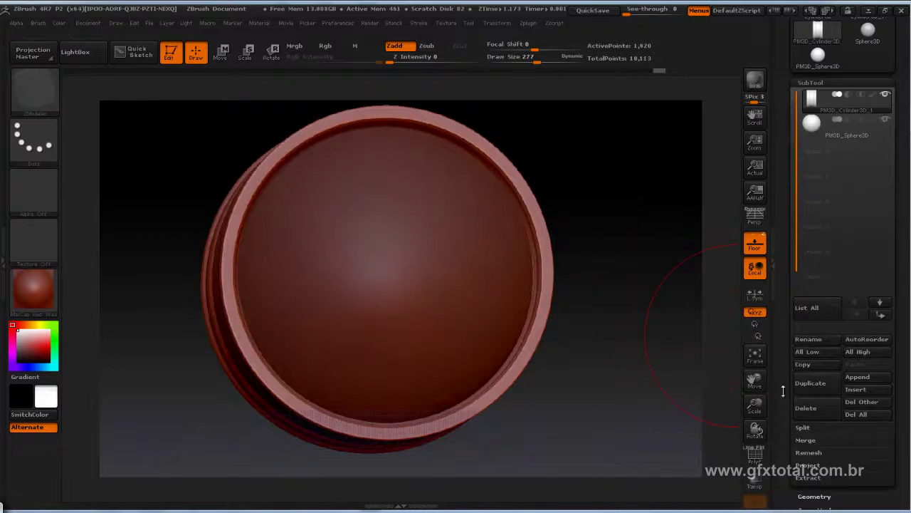
pyautogui.scroll(-5, 808, 246)
pyautogui.click(819, 269)
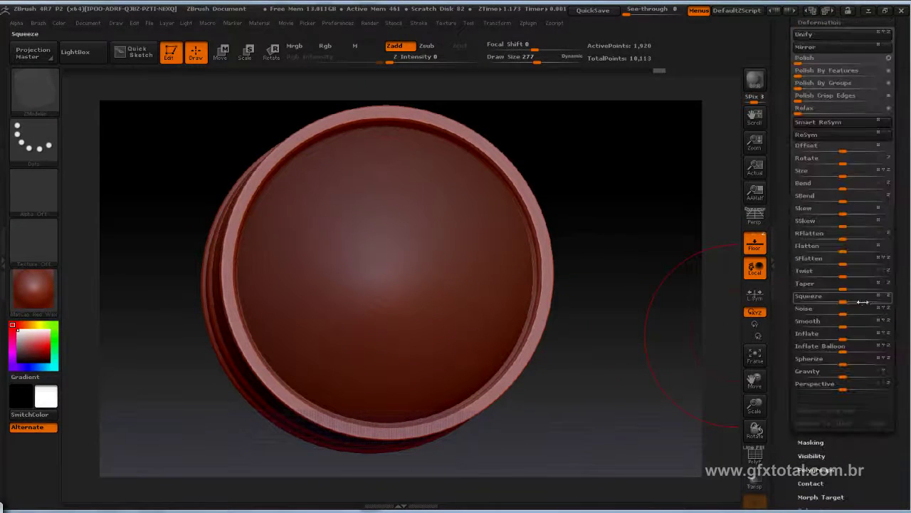
pyautogui.click(830, 174)
pyautogui.moveTo(830, 174)
pyautogui.mouseDown()
pyautogui.moveTo(822, 173)
pyautogui.moveTo(840, 175)
pyautogui.mouseUp()
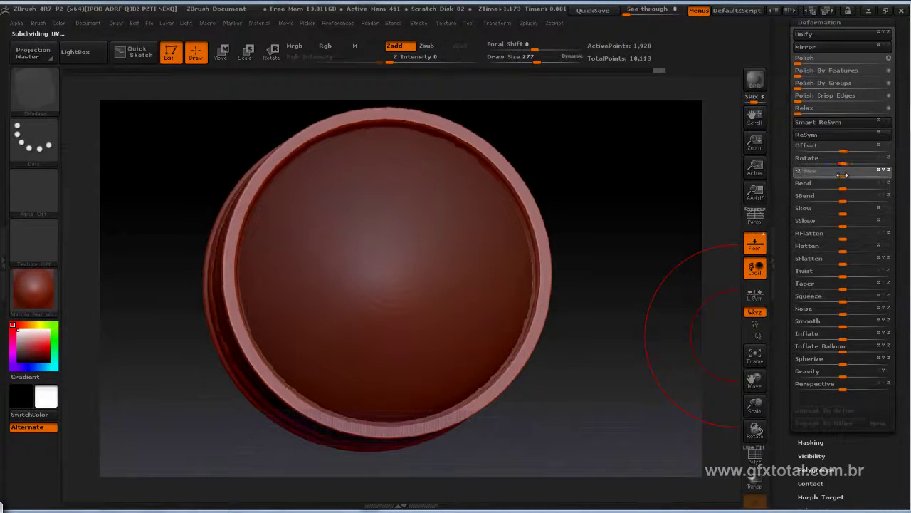
# - Select the sphere subtool, revisit Deformation, switch to ZModeler, and toggle PolyF on and off
pyautogui.scroll(5, 812, 160)
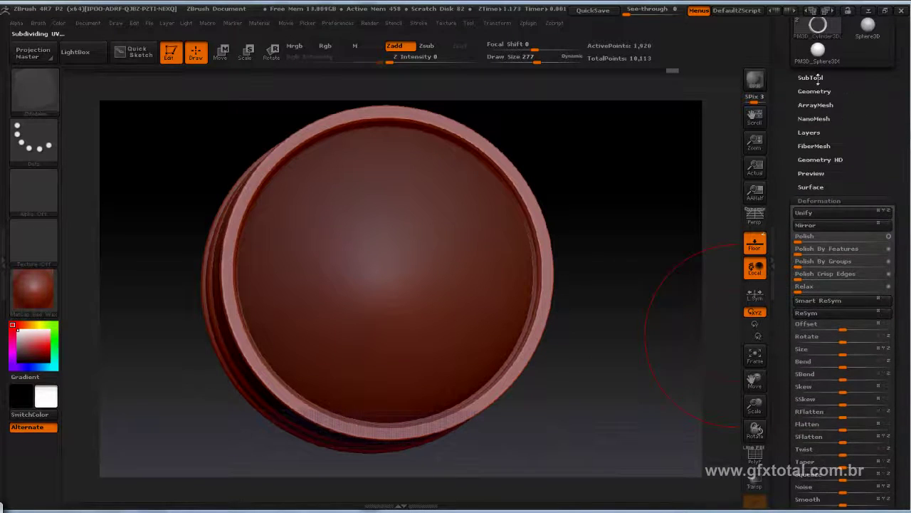
pyautogui.click(811, 78)
pyautogui.click(815, 121)
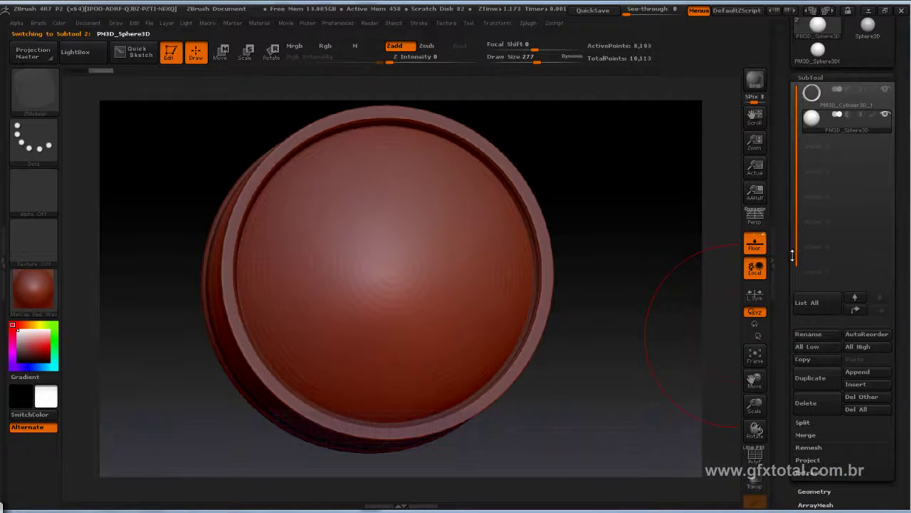
pyautogui.moveTo(792, 256)
pyautogui.mouseDown()
pyautogui.moveTo(792, 178)
pyautogui.moveTo(830, 176)
pyautogui.mouseUp()
pyautogui.click(835, 183)
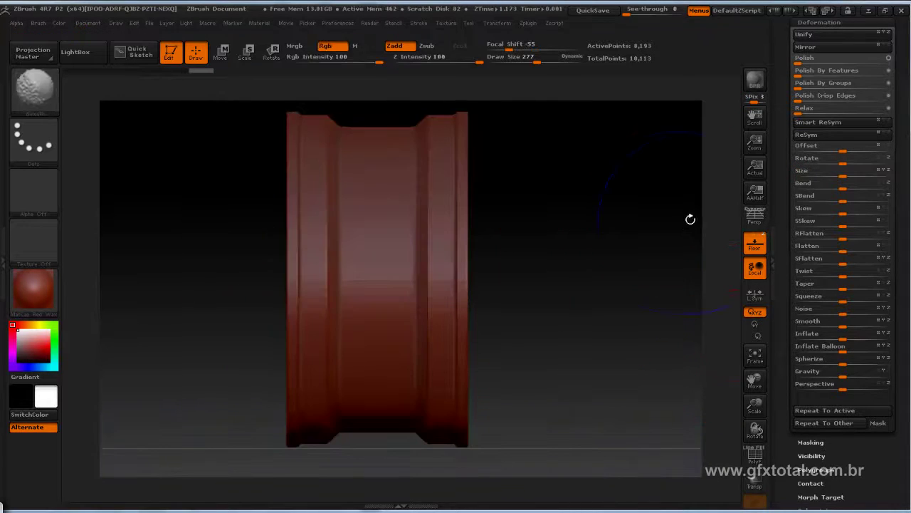
pyautogui.press('b')
pyautogui.press('z')
pyautogui.press('m')
pyautogui.click(755, 456)
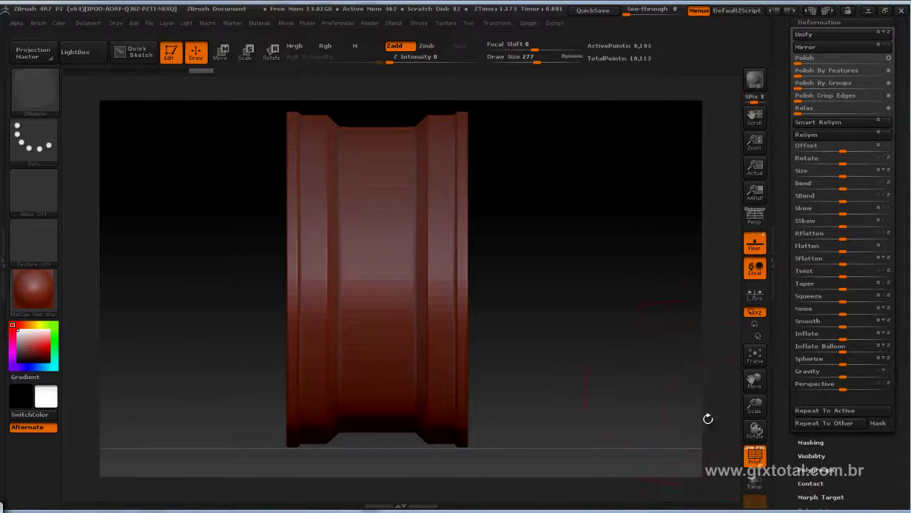
pyautogui.click(754, 456)
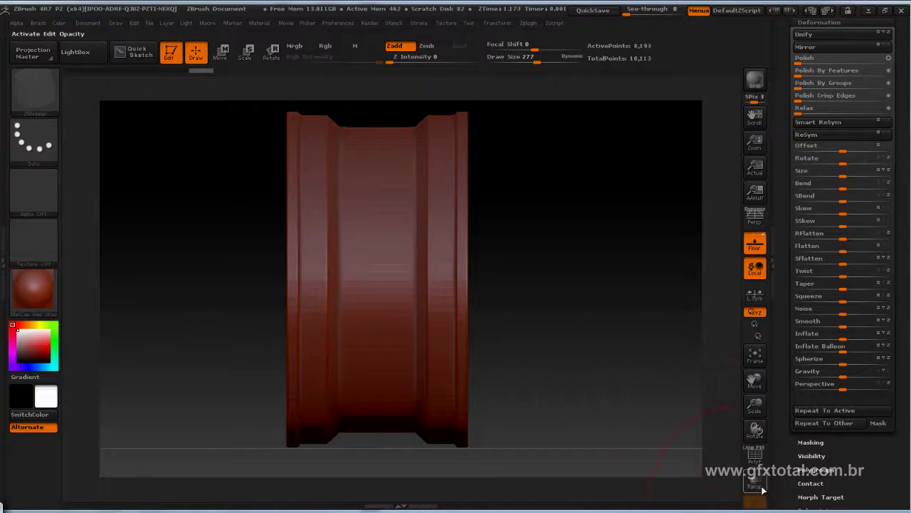
# - Turn on Transp to make the rim semi-transparent and orbit to see the red sphere inside
pyautogui.click(756, 485)
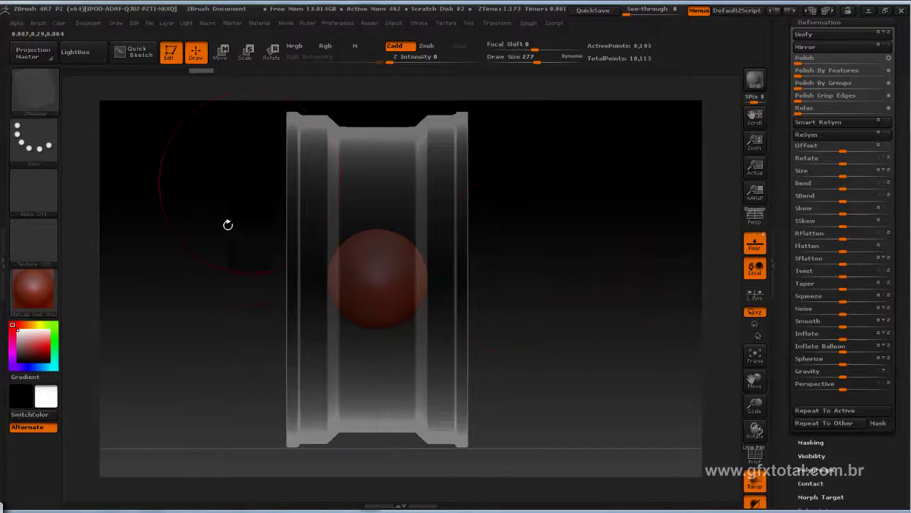
pyautogui.moveTo(610, 254); pyautogui.dragTo(611, 260)
pyautogui.moveTo(494, 261); pyautogui.dragTo(616, 293)
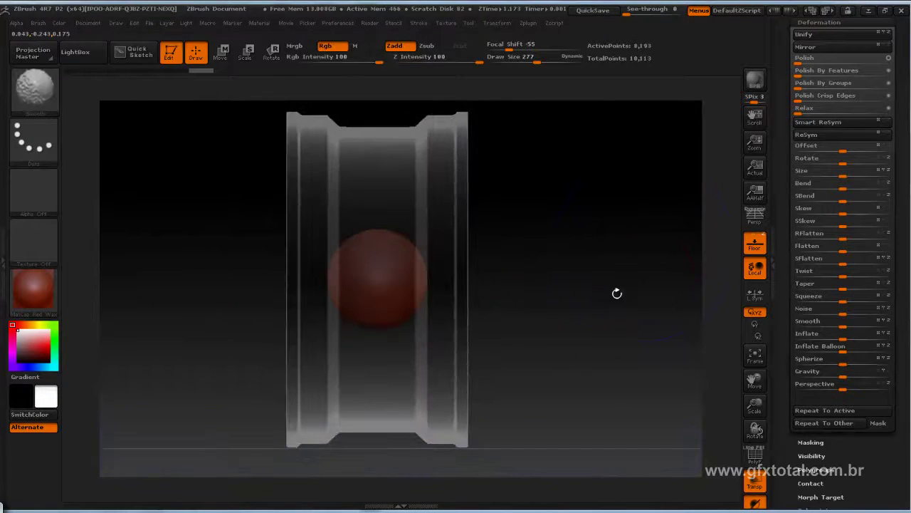
pyautogui.moveTo(523, 280); pyautogui.dragTo(610, 259)
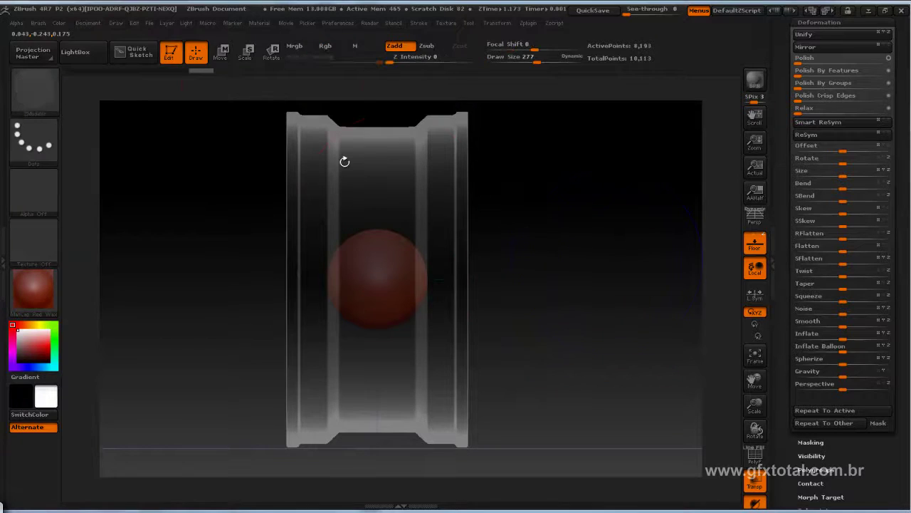
# - Slide the red sphere slightly right along the rim's axis with Move, viewed from a three-quarter angle
pyautogui.click(222, 53)
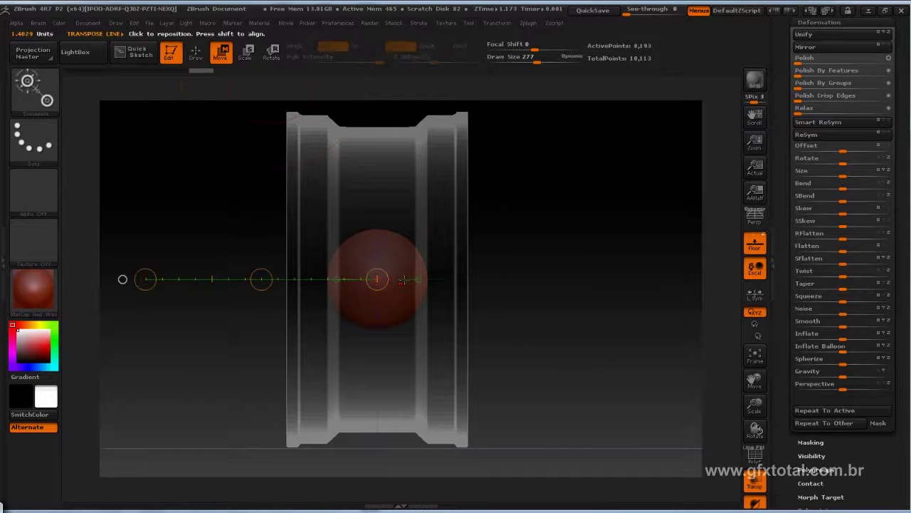
pyautogui.moveTo(276, 281)
pyautogui.mouseDown()
pyautogui.moveTo(373, 290)
pyautogui.moveTo(259, 281)
pyautogui.moveTo(282, 284)
pyautogui.mouseUp()
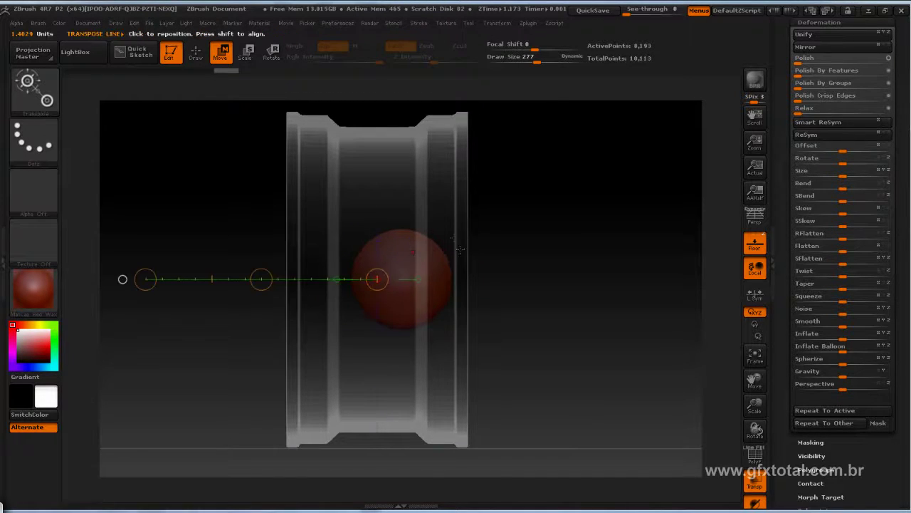
pyautogui.moveTo(566, 276); pyautogui.dragTo(613, 308)
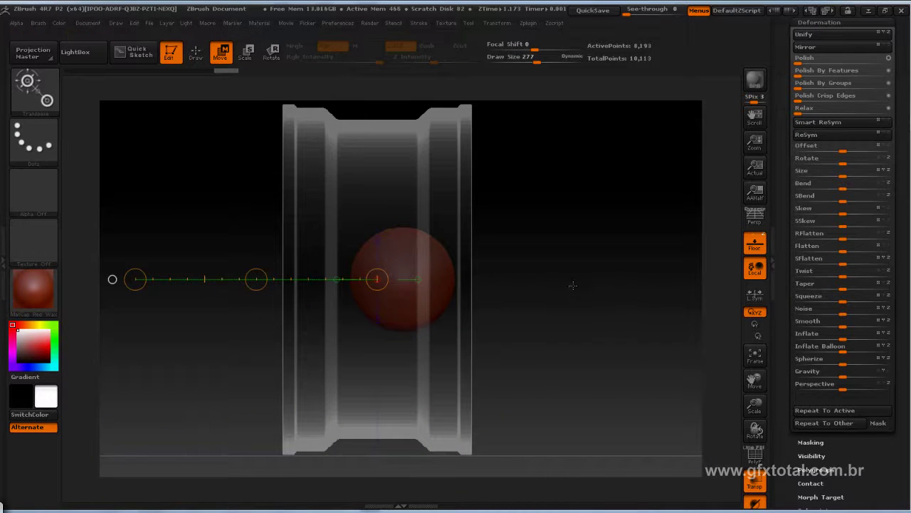
pyautogui.moveTo(572, 285); pyautogui.dragTo(544, 286)
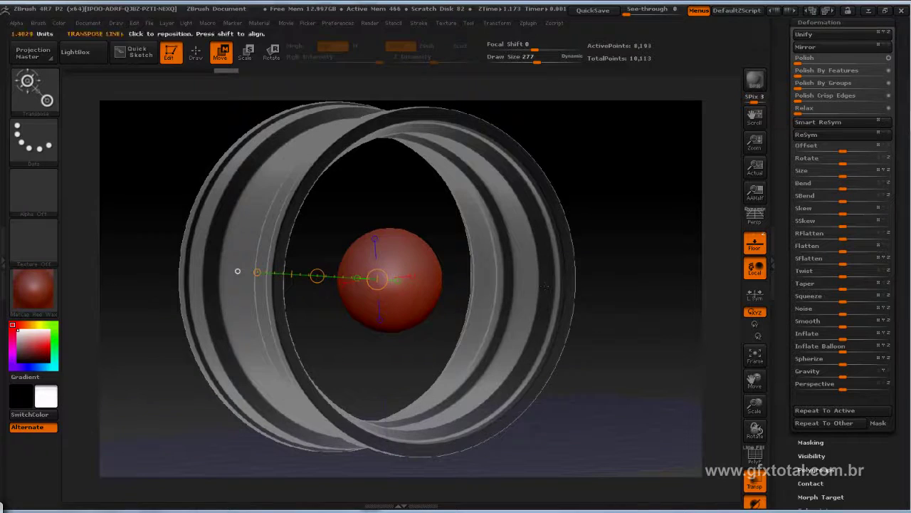
# - Duplicate the sphere into a third subtool, PM3D_Sphere3D1, and return to Draw mode facing the ring
pyautogui.scroll(3, 819, 207)
pyautogui.scroll(4, 826, 207)
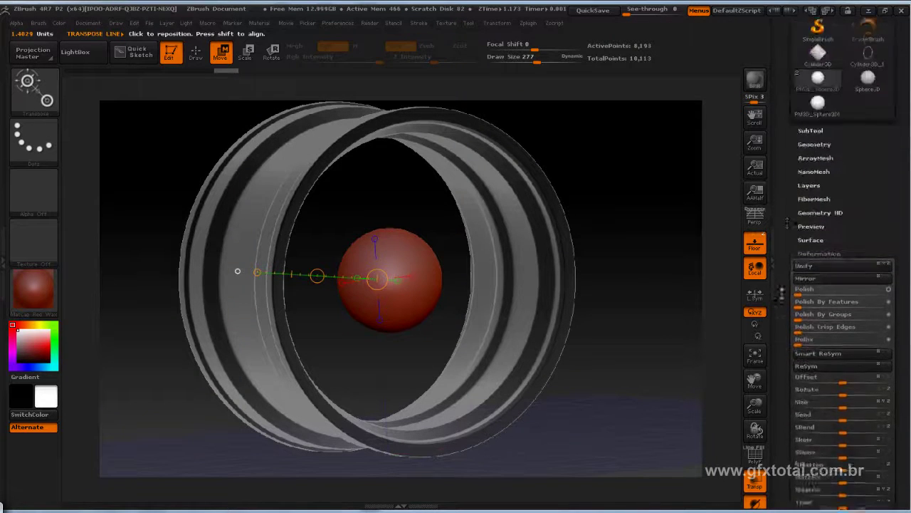
pyautogui.scroll(3, 828, 206)
pyautogui.click(811, 196)
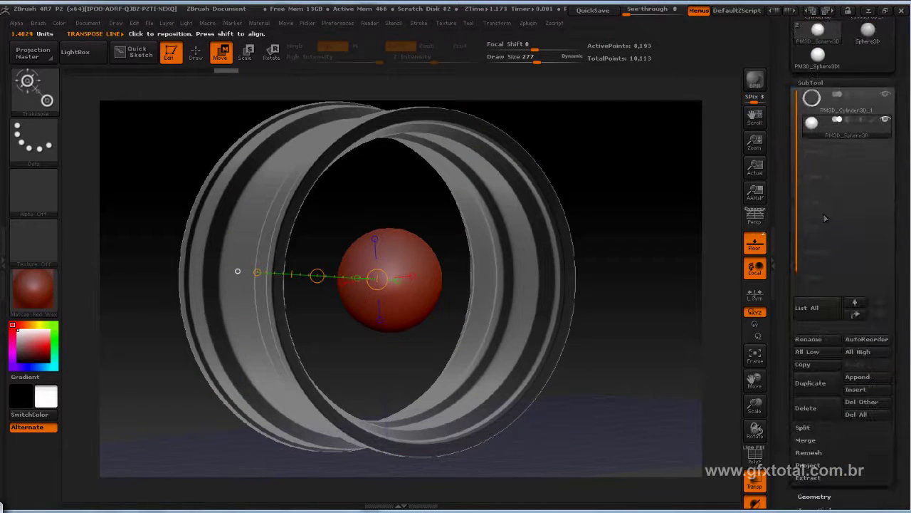
pyautogui.click(818, 383)
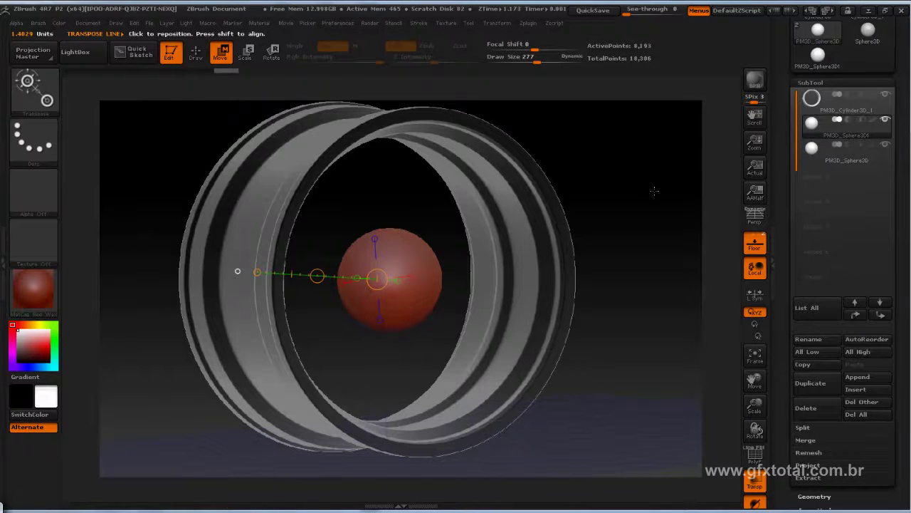
pyautogui.moveTo(662, 226); pyautogui.dragTo(666, 224)
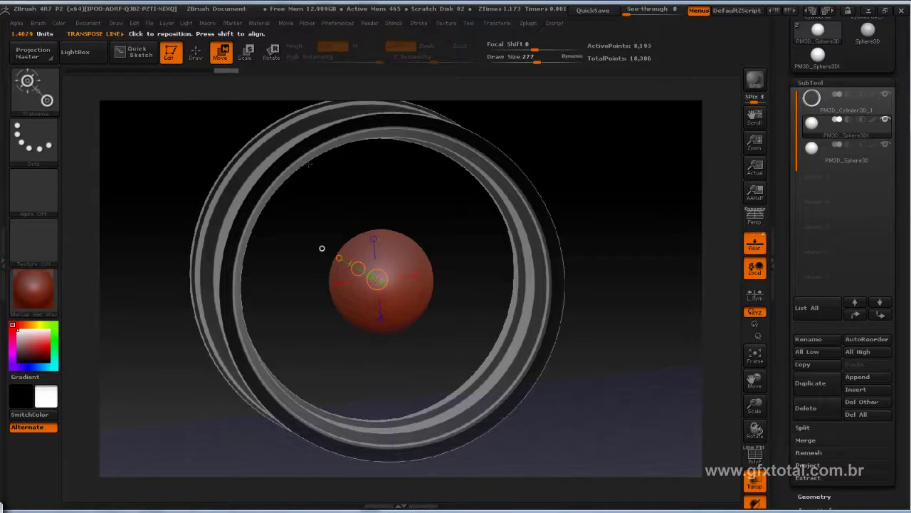
pyautogui.click(195, 53)
pyautogui.moveTo(169, 150); pyautogui.dragTo(199, 61)
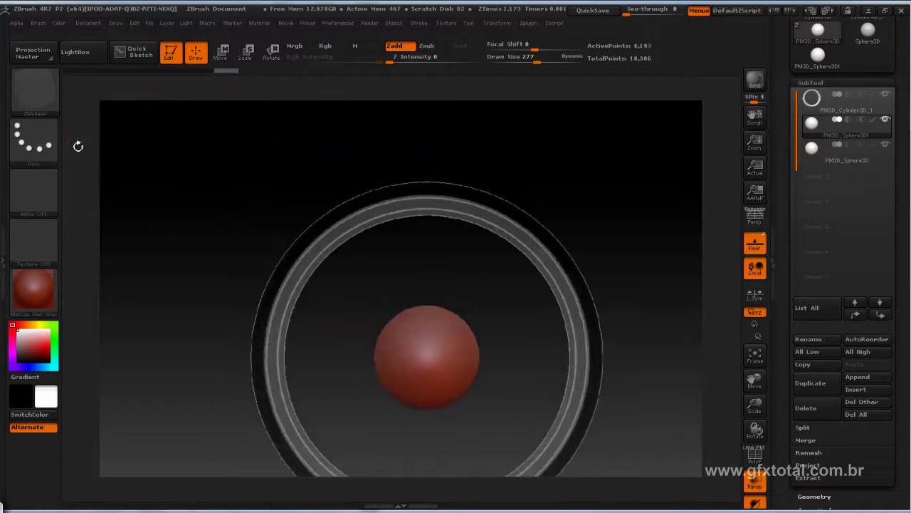
# - Stretch the duplicated sphere upward into a tall egg-shaped spoke with the Move brush
pyautogui.click(57, 96)
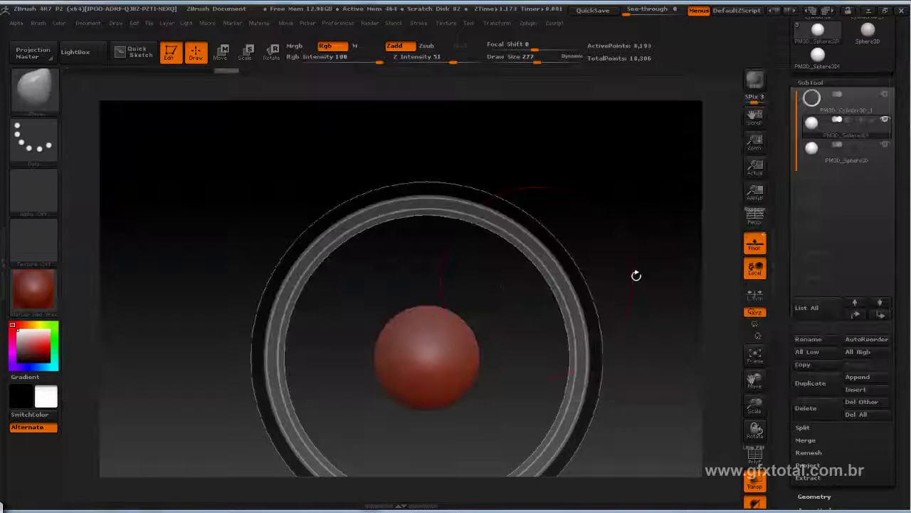
pyautogui.click(752, 274)
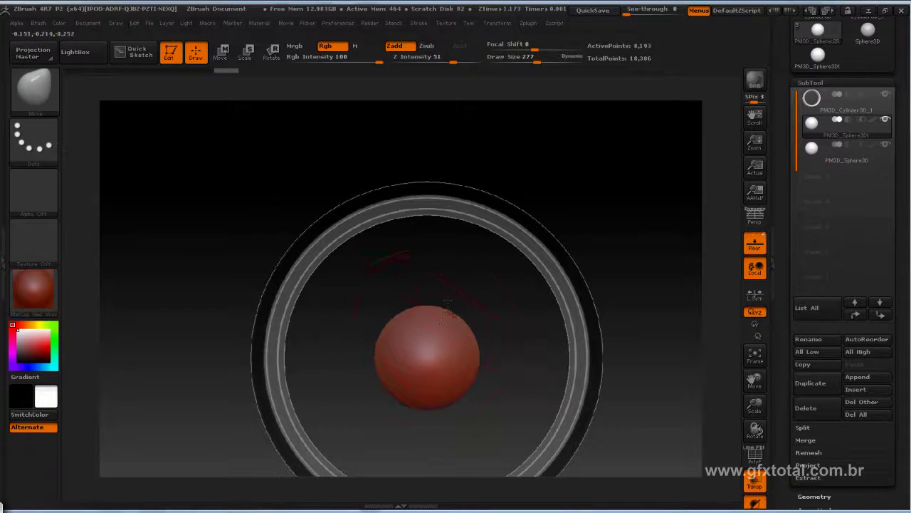
pyautogui.moveTo(446, 304); pyautogui.dragTo(449, 169)
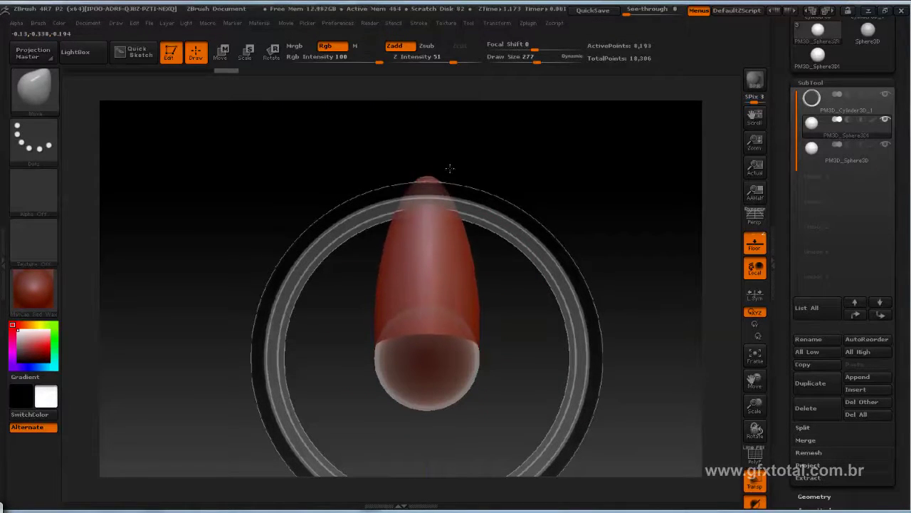
pyautogui.moveTo(477, 214); pyautogui.dragTo(454, 265)
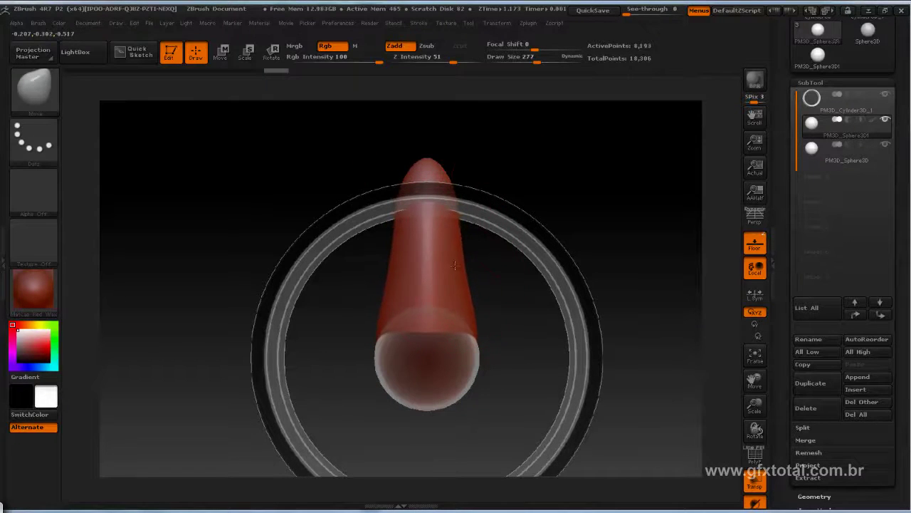
pyautogui.moveTo(512, 265); pyautogui.dragTo(591, 201)
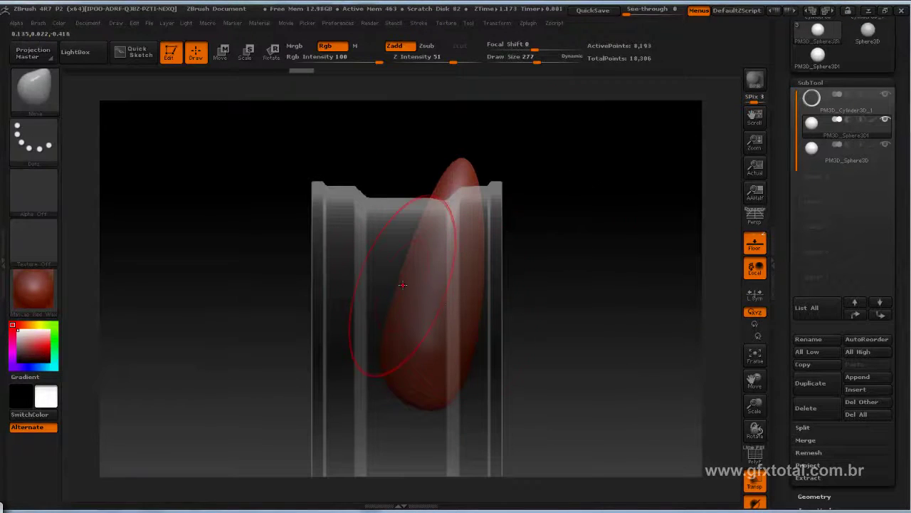
pyautogui.moveTo(402, 285)
pyautogui.mouseDown()
pyautogui.moveTo(423, 292)
pyautogui.moveTo(497, 273)
pyautogui.mouseUp()
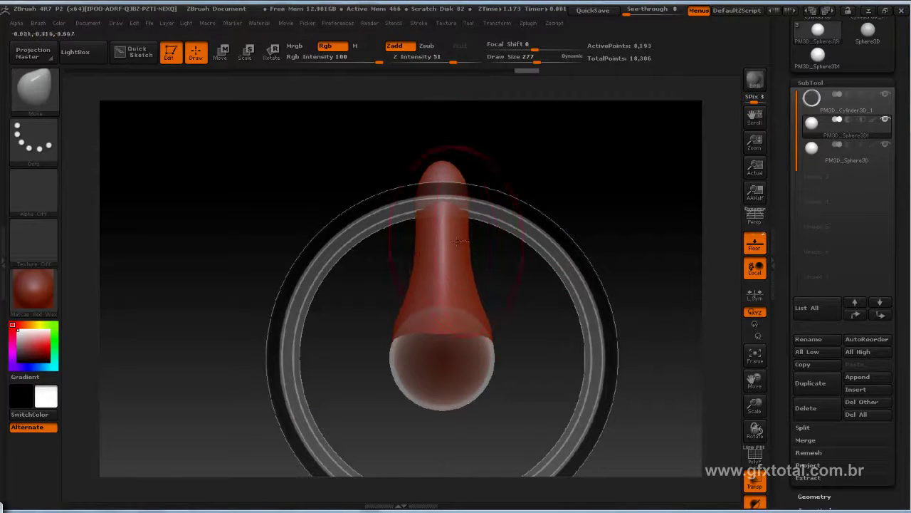
# - From a front view, widen the spoke's upper part symmetrically, then compare with the WIRE wheel reference
pyautogui.moveTo(506, 159); pyautogui.dragTo(402, 366)
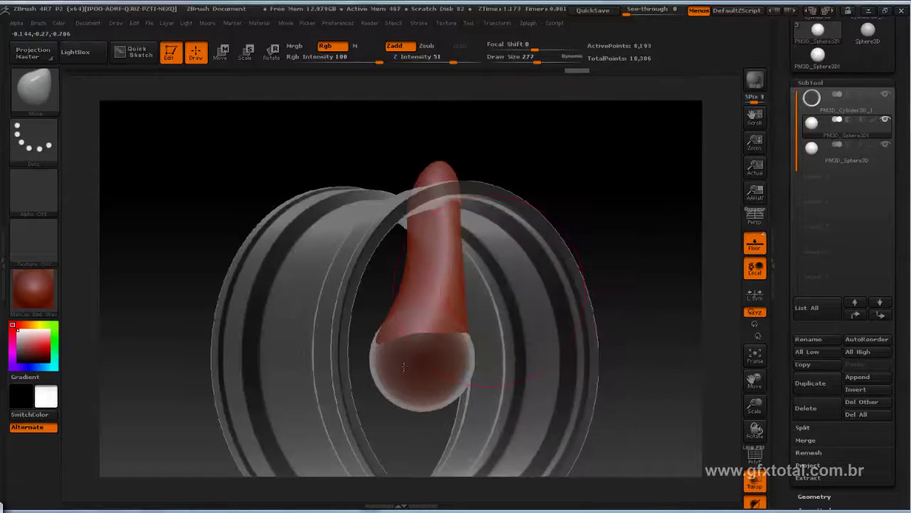
pyautogui.moveTo(601, 206); pyautogui.dragTo(529, 299)
pyautogui.keyDown('shift'); pyautogui.moveTo(624, 242); pyautogui.dragTo(616, 220); pyautogui.keyUp('shift')
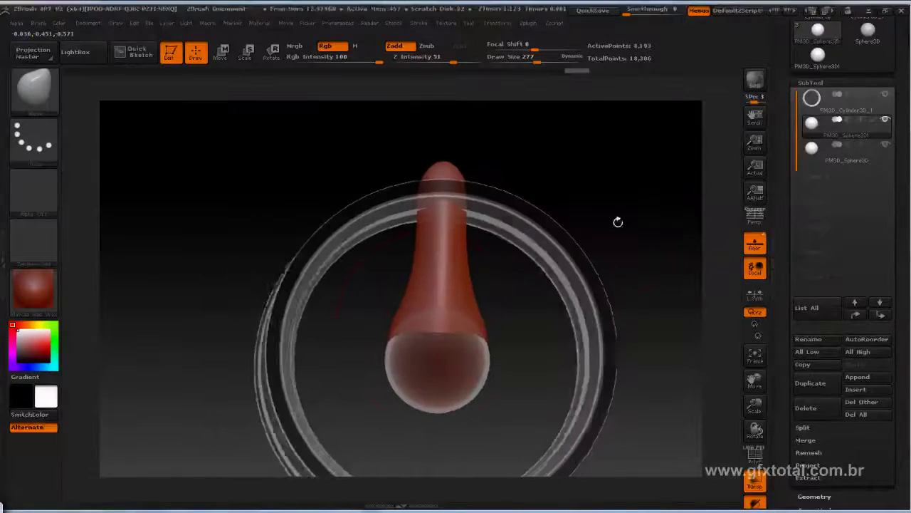
pyautogui.moveTo(614, 184); pyautogui.dragTo(460, 307)
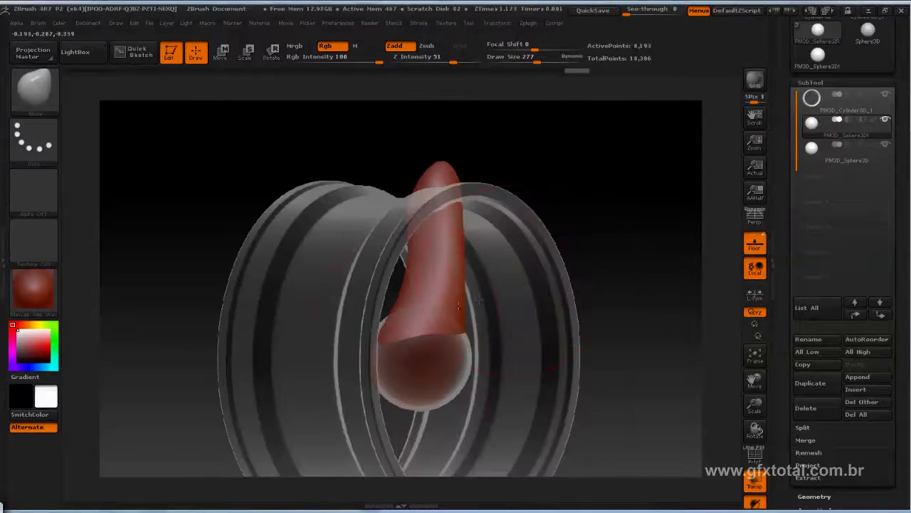
pyautogui.keyDown('shift'); pyautogui.moveTo(569, 206); pyautogui.dragTo(576, 207); pyautogui.keyUp('shift')
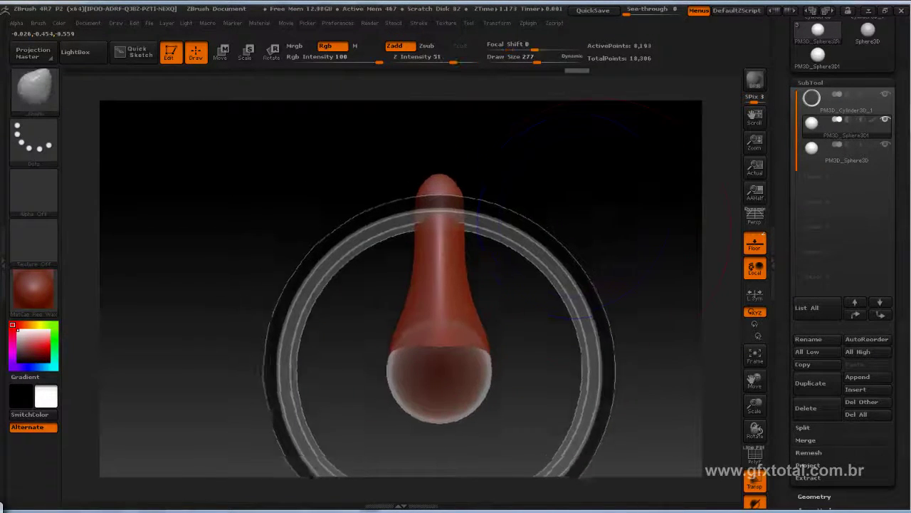
pyautogui.press('f')
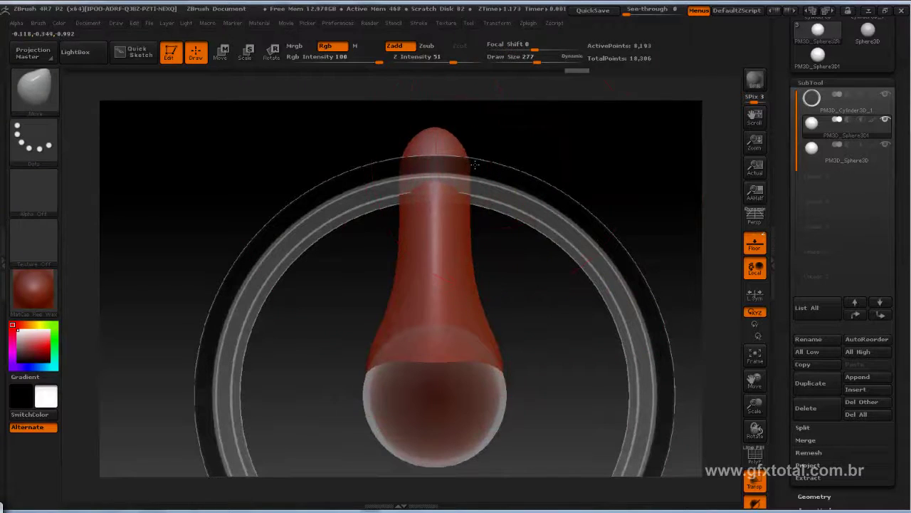
pyautogui.moveTo(470, 164); pyautogui.dragTo(495, 167)
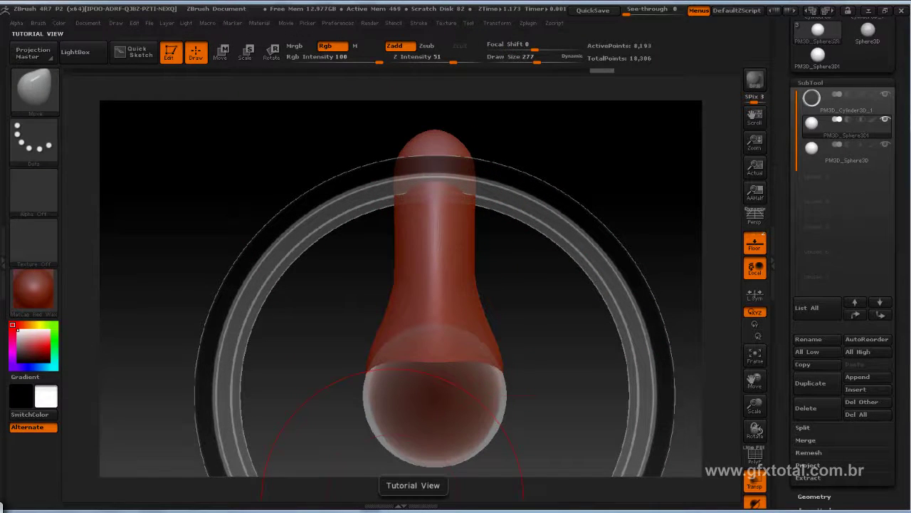
pyautogui.hotkey('alt', 'Tab')
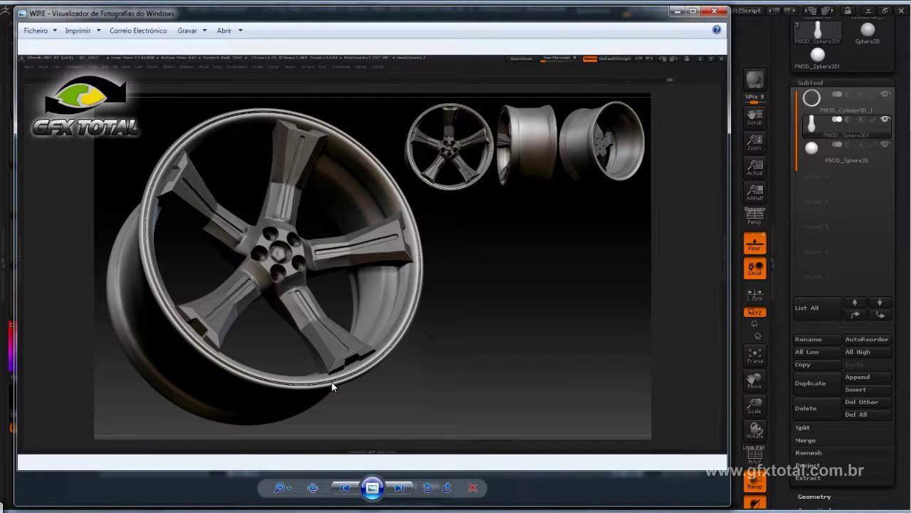
pyautogui.click(676, 10)
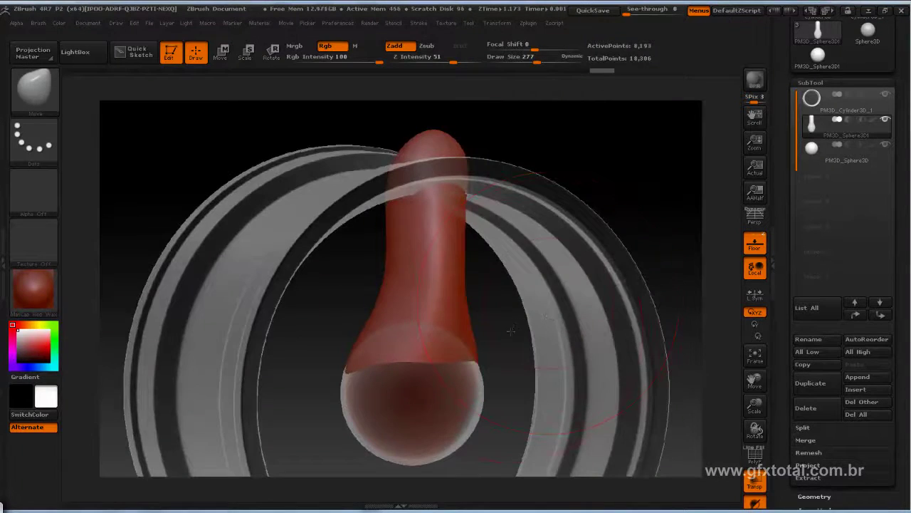
pyautogui.moveTo(511, 330)
pyautogui.mouseDown()
pyautogui.moveTo(534, 306)
pyautogui.moveTo(551, 325)
pyautogui.mouseUp()
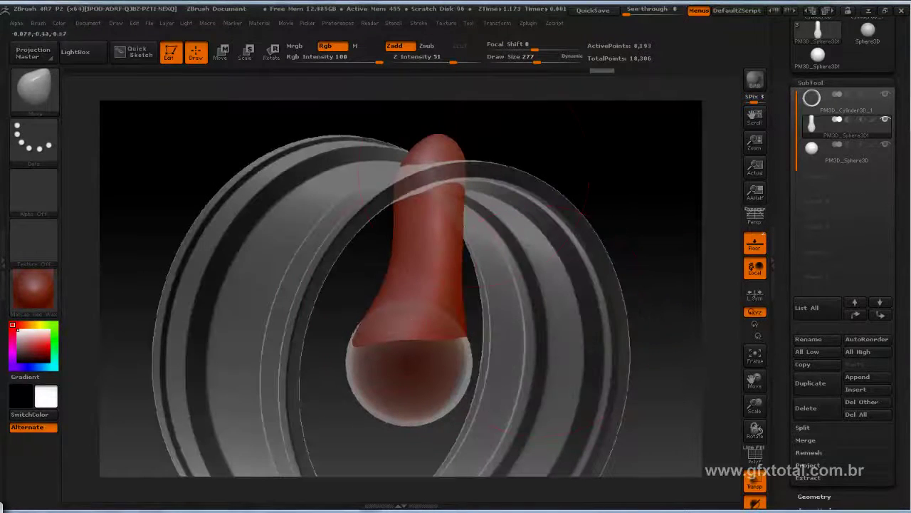
pyautogui.moveTo(636, 183)
pyautogui.mouseDown()
pyautogui.moveTo(659, 192)
pyautogui.moveTo(609, 212)
pyautogui.moveTo(642, 211)
pyautogui.moveTo(630, 204)
pyautogui.moveTo(620, 235)
pyautogui.moveTo(623, 263)
pyautogui.mouseUp()
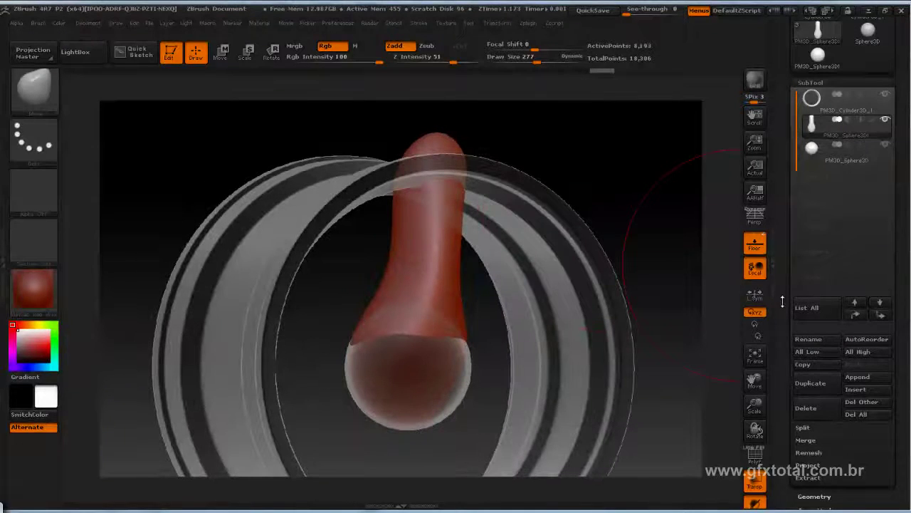
pyautogui.moveTo(782, 302); pyautogui.dragTo(779, 356)
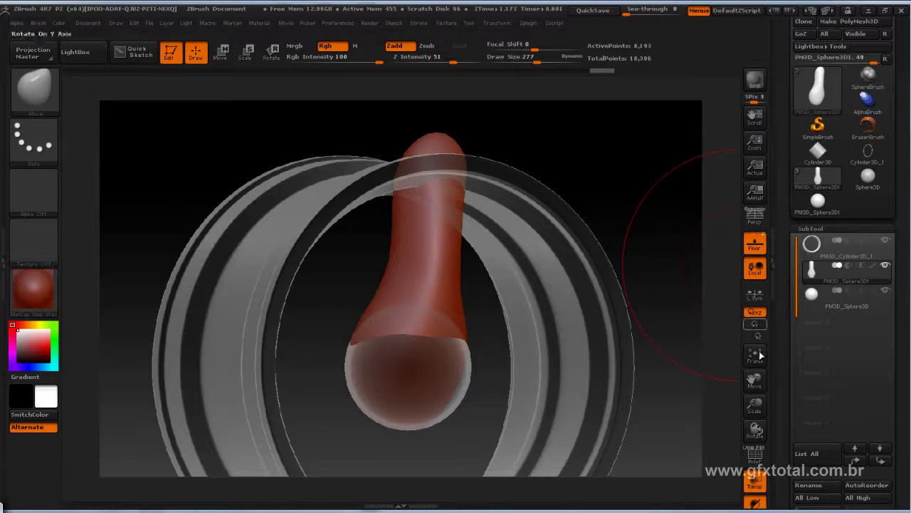
# - Turn on the PolyF wireframe for the spoke and expand Tool > Geometry
pyautogui.click(756, 460)
pyautogui.moveTo(661, 210)
pyautogui.mouseDown()
pyautogui.moveTo(665, 201)
pyautogui.moveTo(655, 235)
pyautogui.moveTo(632, 195)
pyautogui.mouseUp()
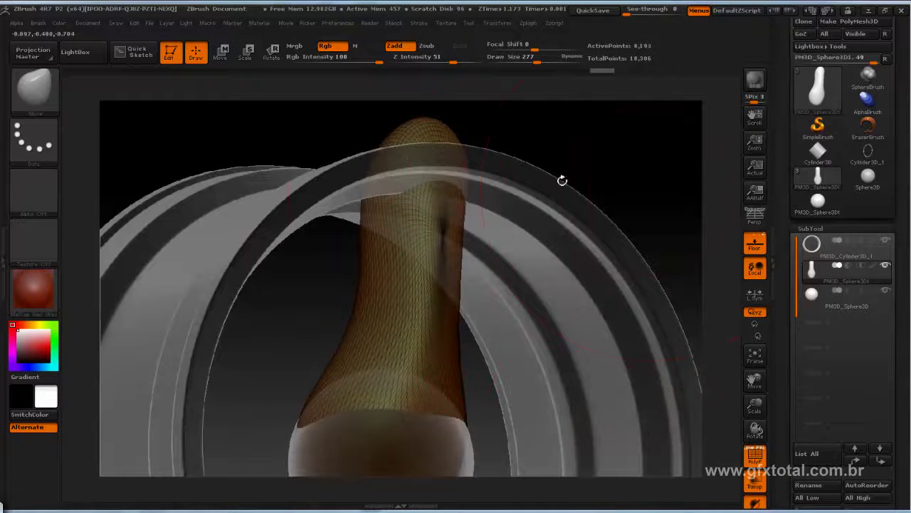
pyautogui.moveTo(562, 180); pyautogui.dragTo(610, 159)
pyautogui.click(811, 228)
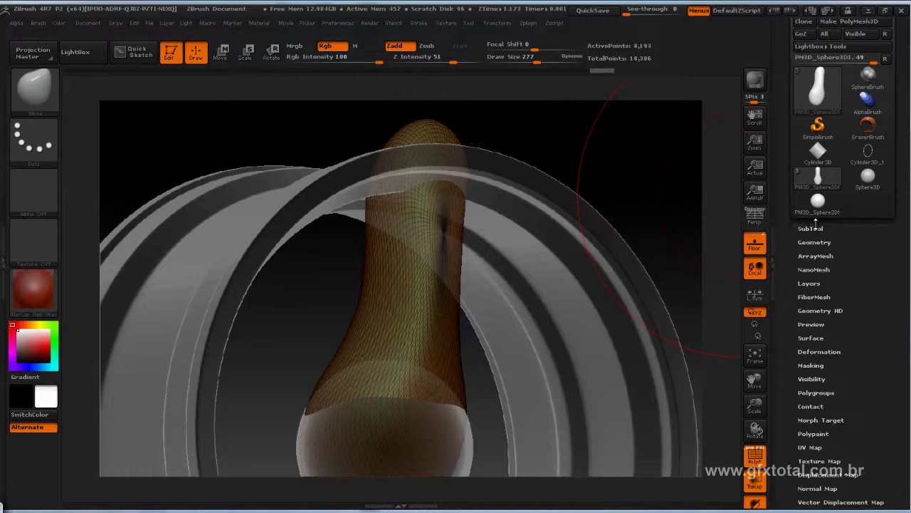
pyautogui.click(815, 242)
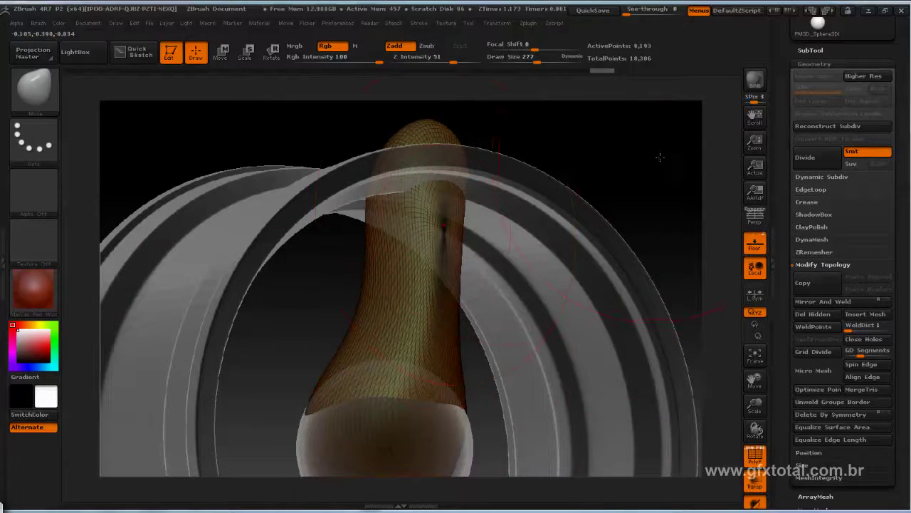
pyautogui.moveTo(660, 157); pyautogui.dragTo(375, 270)
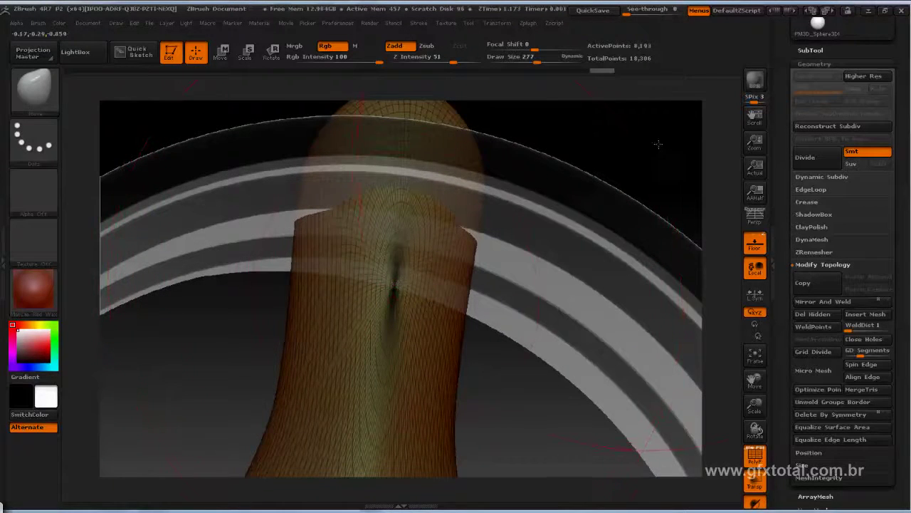
pyautogui.moveTo(658, 144); pyautogui.dragTo(740, 214)
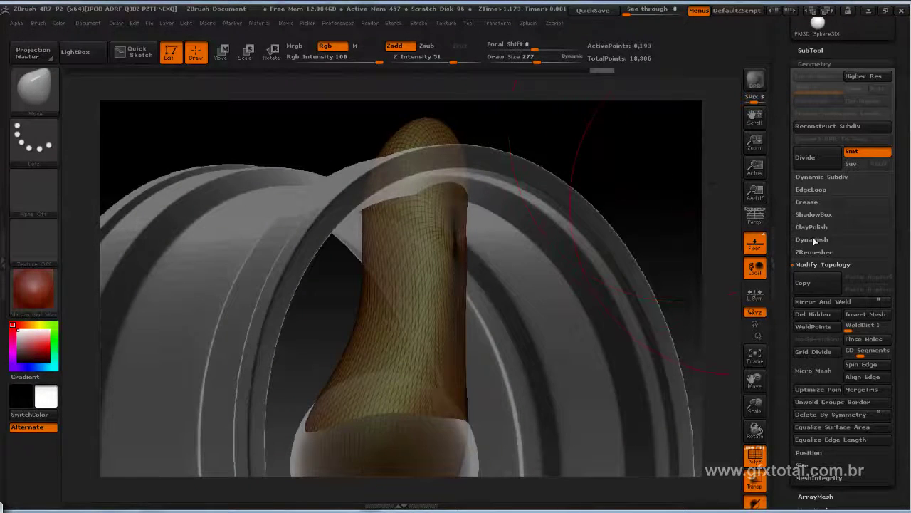
# - Run ZRemesher on the spoke, rebuilding it as 9,456 points of even quads
pyautogui.click(816, 253)
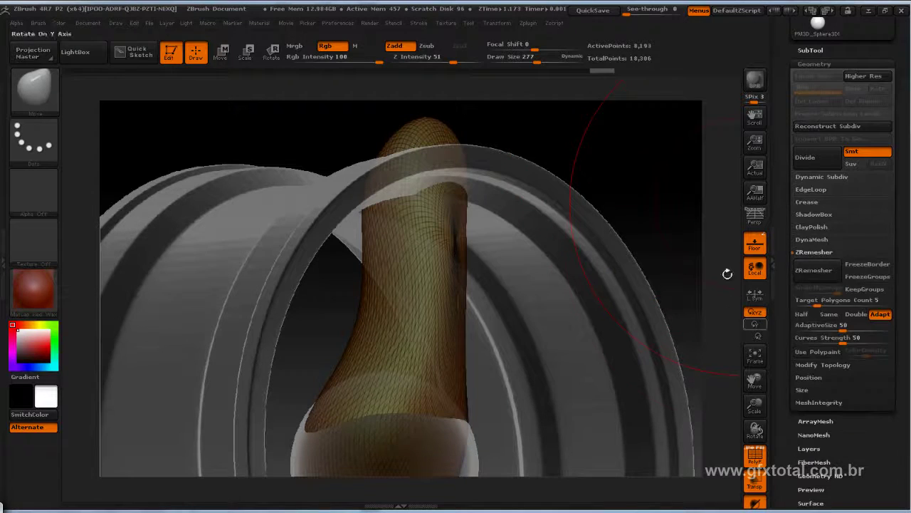
pyautogui.click(815, 271)
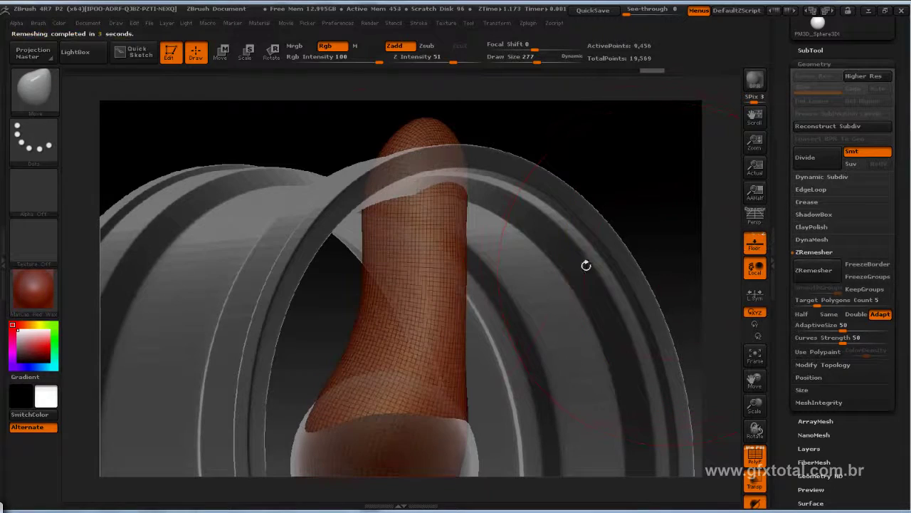
pyautogui.moveTo(666, 163)
pyautogui.mouseDown()
pyautogui.moveTo(681, 155)
pyautogui.moveTo(443, 268)
pyautogui.mouseUp()
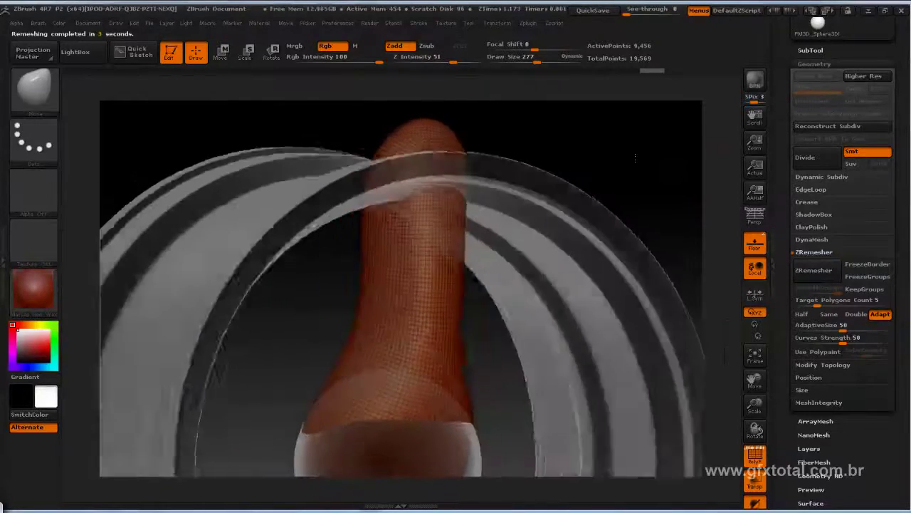
pyautogui.keyDown('alt'); pyautogui.moveTo(524, 326); pyautogui.dragTo(524, 277); pyautogui.keyUp('alt')
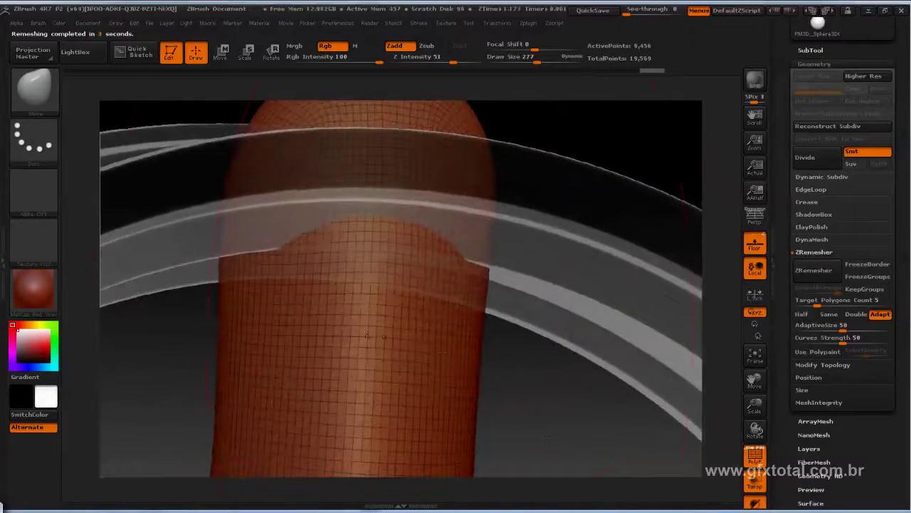
pyautogui.moveTo(536, 419)
pyautogui.mouseDown()
pyautogui.moveTo(641, 171)
pyautogui.moveTo(681, 155)
pyautogui.moveTo(665, 183)
pyautogui.moveTo(684, 186)
pyautogui.mouseUp()
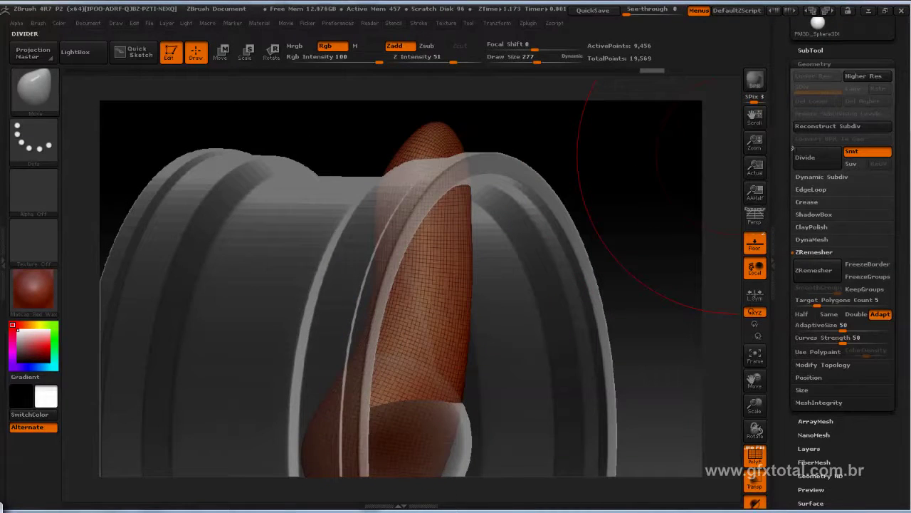
# - Subdivide the spoke twice to level 3, giving 151,266 points
pyautogui.click(807, 157)
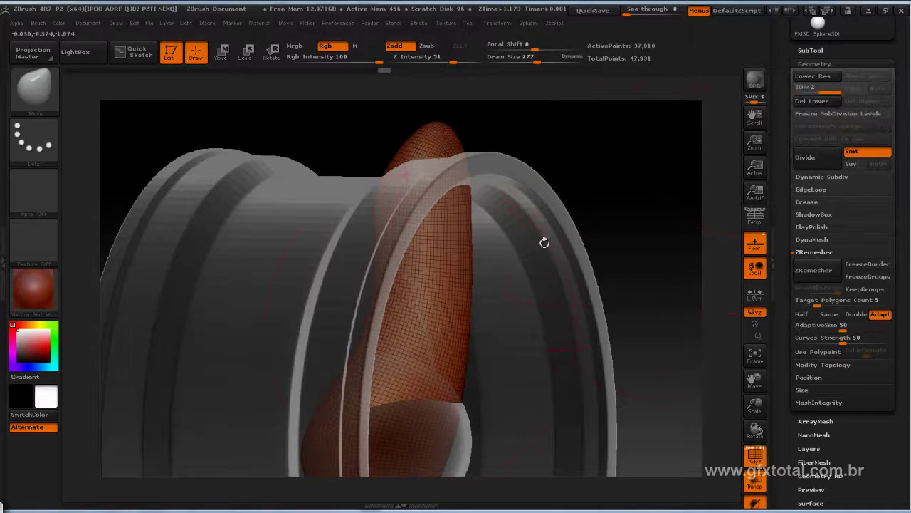
pyautogui.click(810, 158)
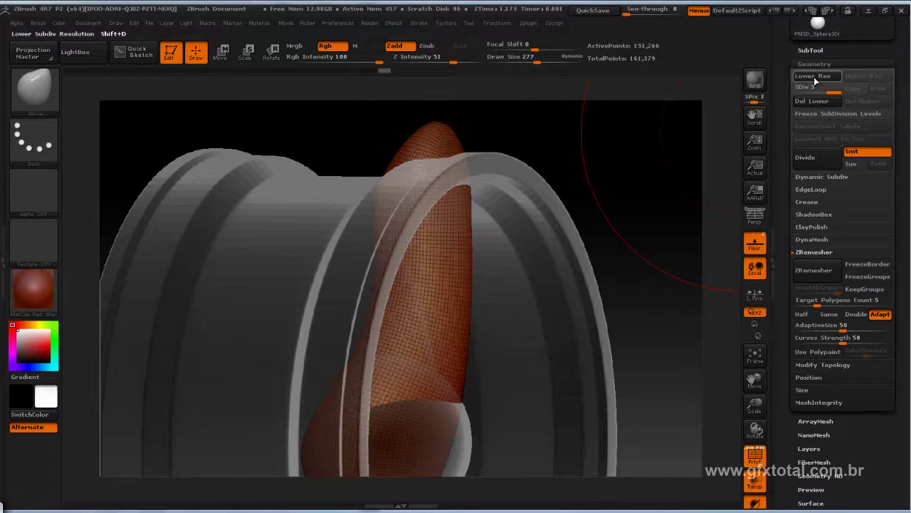
pyautogui.keyDown('shift'); pyautogui.moveTo(665, 166); pyautogui.dragTo(601, 163); pyautogui.keyUp('shift')
# - Pull the spoke's tip to the right with the Move brush, then bring up the clipping brushes
pyautogui.press('b')
pyautogui.press('m')
pyautogui.press('v')
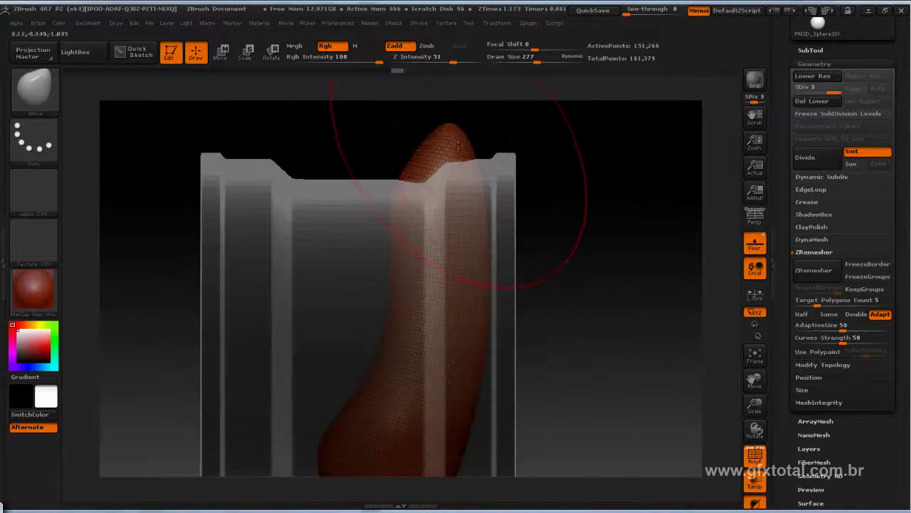
pyautogui.moveTo(456, 182)
pyautogui.mouseDown()
pyautogui.moveTo(659, 173)
pyautogui.moveTo(653, 181)
pyautogui.moveTo(590, 131)
pyautogui.moveTo(535, 193)
pyautogui.mouseUp()
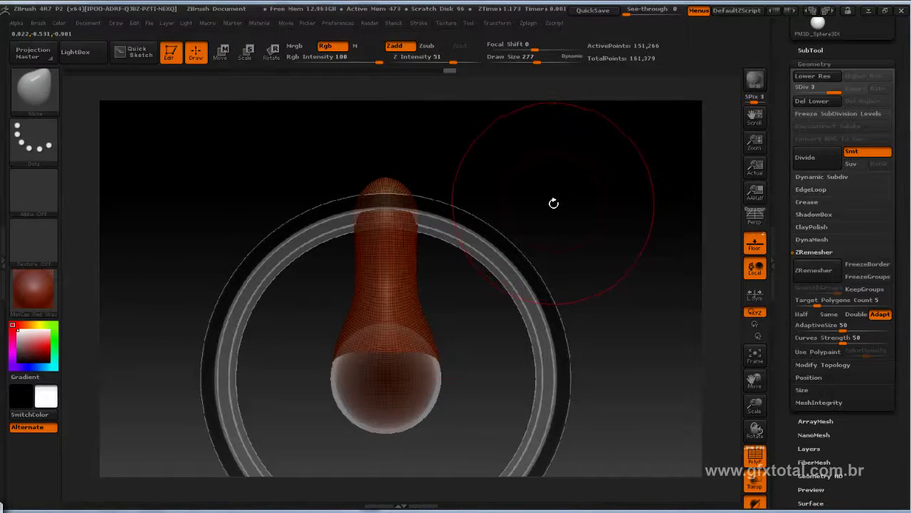
pyautogui.hotkey('ctrl', 'shift')
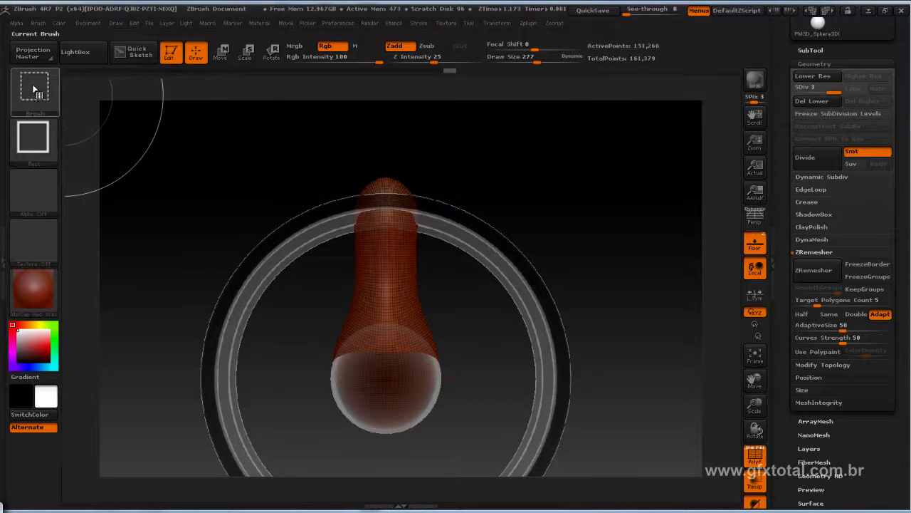
pyautogui.click(36, 91)
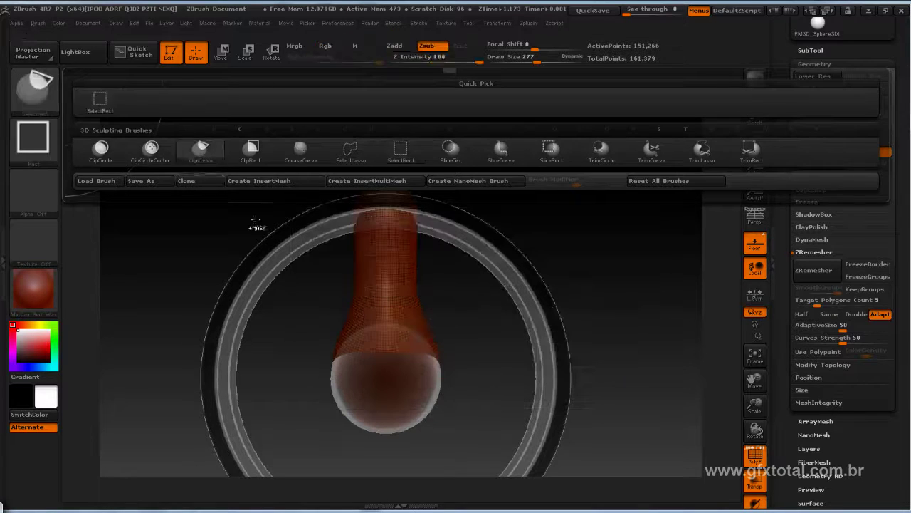
# - Pick ClipCurve, make a first angled clip across the spoke and hide the wireframe
pyautogui.click(201, 154)
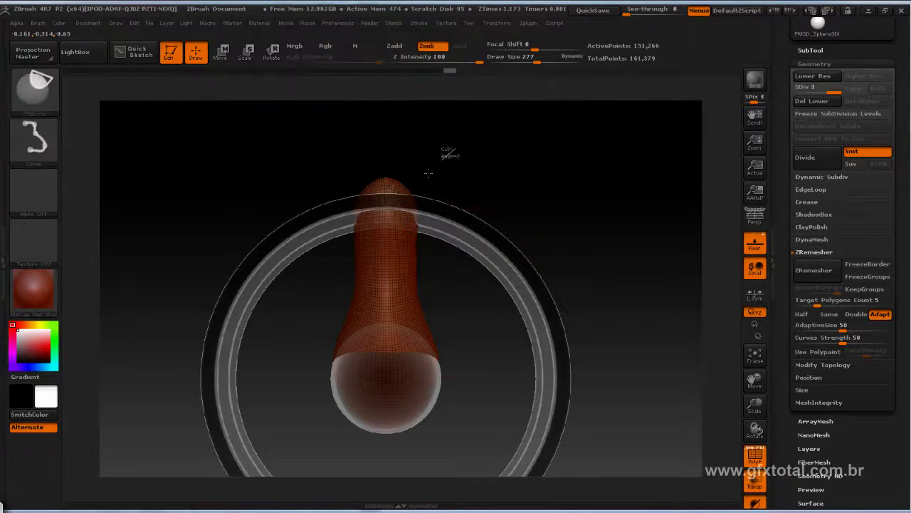
pyautogui.keyDown('ctrl'); pyautogui.keyDown('shift'); pyautogui.moveTo(456, 148); pyautogui.dragTo(396, 286); pyautogui.keyUp('shift'); pyautogui.keyUp('ctrl')
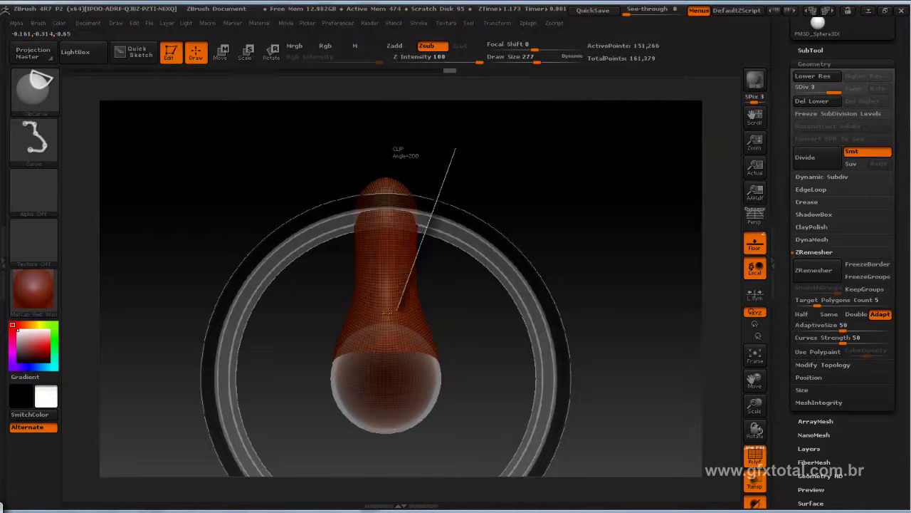
pyautogui.keyDown('ctrl'); pyautogui.keyDown('shift'); pyautogui.moveTo(402, 273); pyautogui.dragTo(351, 445); pyautogui.keyUp('shift'); pyautogui.keyUp('ctrl')
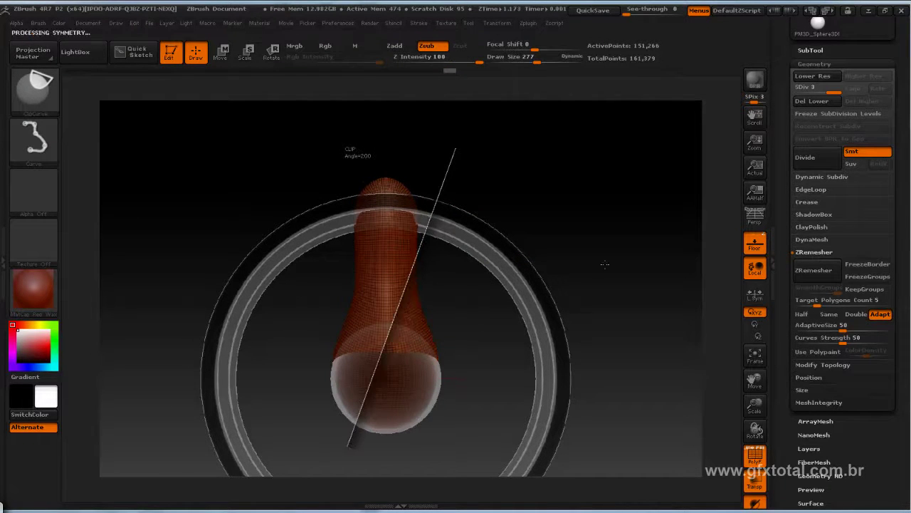
pyautogui.moveTo(636, 209); pyautogui.dragTo(776, 481)
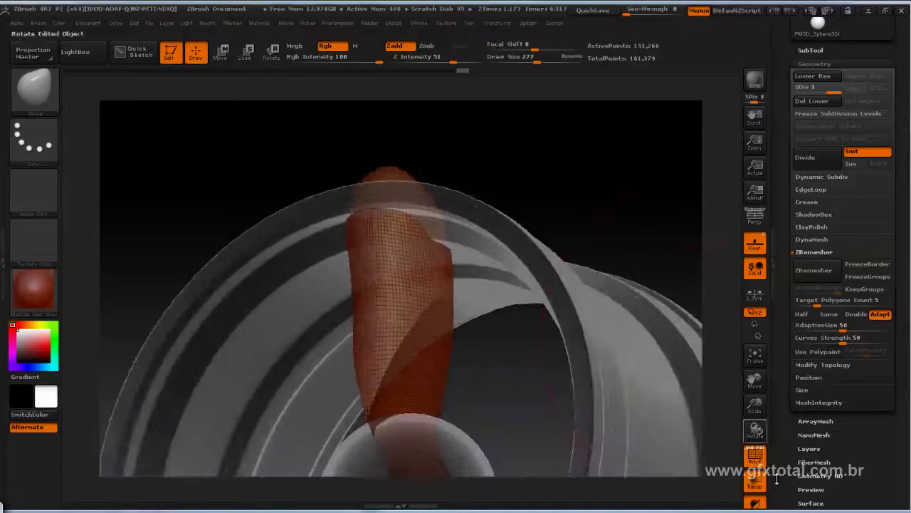
pyautogui.click(760, 461)
pyautogui.moveTo(612, 193)
pyautogui.mouseDown()
pyautogui.moveTo(633, 144)
pyautogui.moveTo(403, 306)
pyautogui.mouseUp()
pyautogui.moveTo(464, 363); pyautogui.dragTo(387, 328)
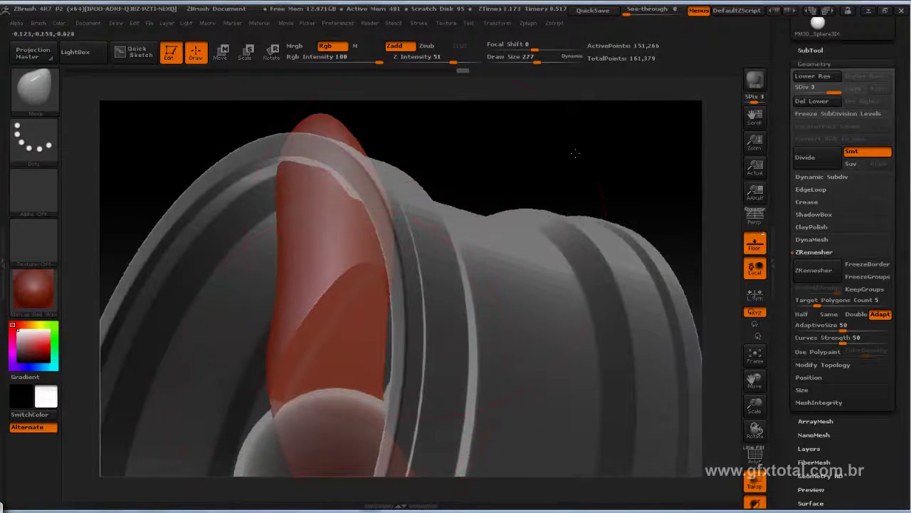
pyautogui.keyDown('shift'); pyautogui.moveTo(384, 292); pyautogui.dragTo(401, 393); pyautogui.keyUp('shift')
pyautogui.keyDown('alt'); pyautogui.moveTo(455, 385); pyautogui.dragTo(470, 301); pyautogui.keyUp('alt')
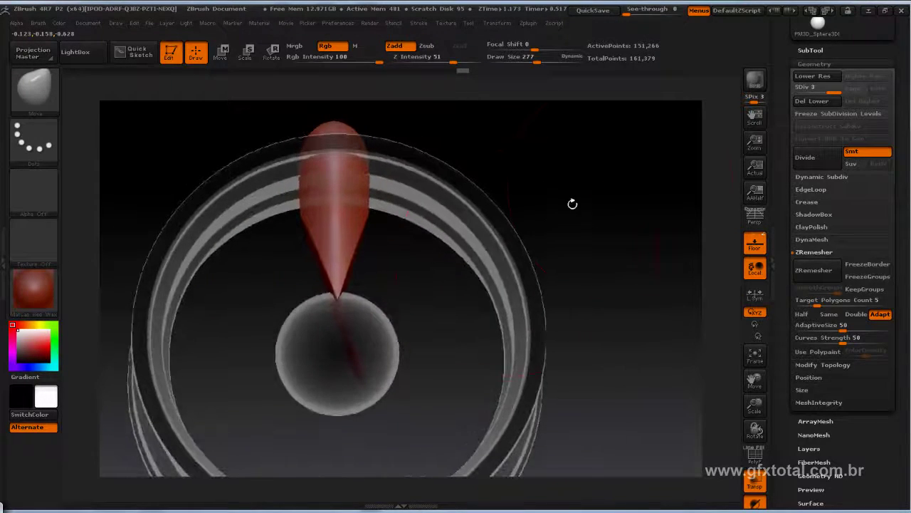
pyautogui.moveTo(572, 203)
pyautogui.mouseDown()
pyautogui.moveTo(618, 213)
pyautogui.moveTo(614, 200)
pyautogui.moveTo(644, 192)
pyautogui.moveTo(643, 179)
pyautogui.mouseUp()
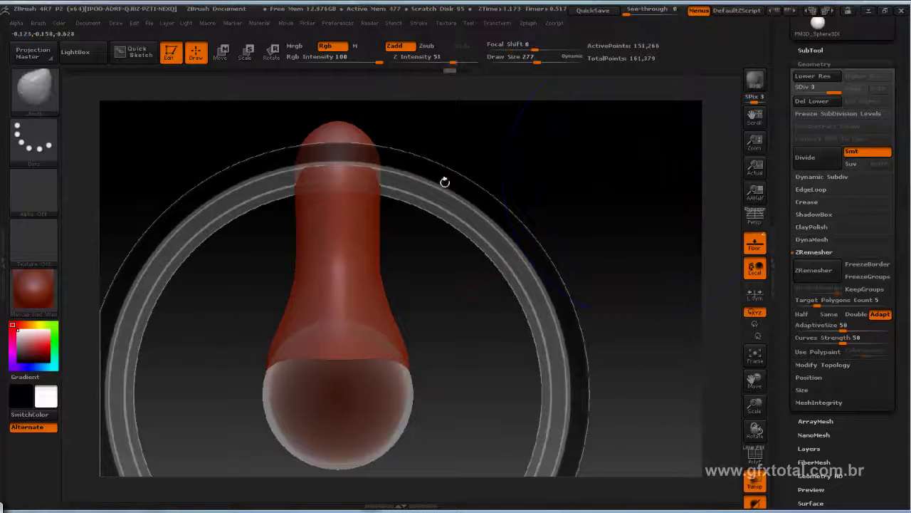
# - Clip the spoke's side along a bent curve, undoing a bad second cut to keep the bottle shape
pyautogui.hotkey('ctrl', 'shift')
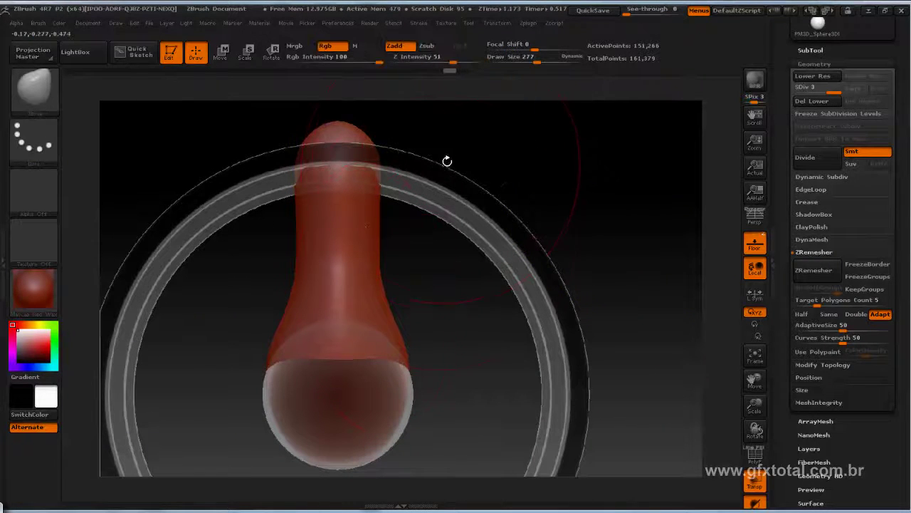
pyautogui.hotkey('ctrl', 'shift')
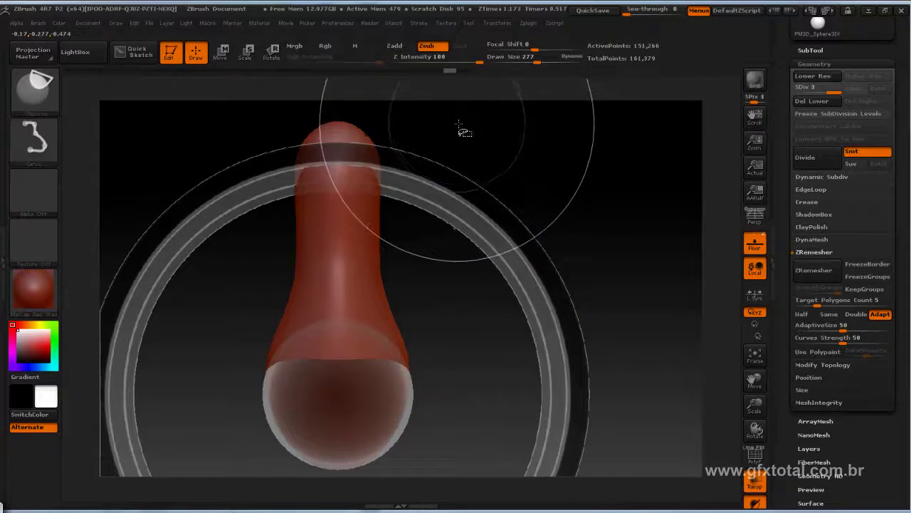
pyautogui.keyDown('ctrl'); pyautogui.keyDown('shift'); pyautogui.moveTo(454, 128); pyautogui.dragTo(411, 172); pyautogui.keyUp('shift'); pyautogui.keyUp('ctrl')
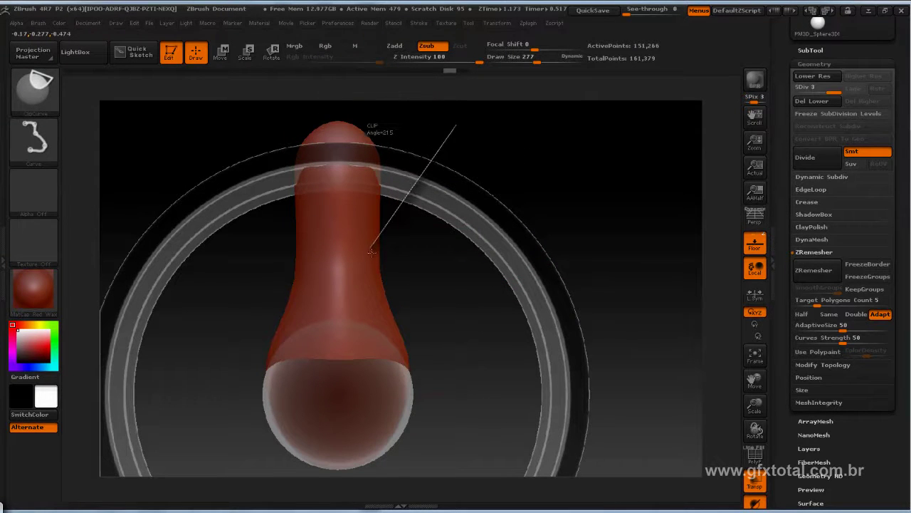
pyautogui.moveTo(366, 268)
pyautogui.keyDown('ctrl'); pyautogui.keyDown('shift'); pyautogui.mouseDown()
pyautogui.moveTo(386, 356)
pyautogui.moveTo(418, 418)
pyautogui.moveTo(465, 458)
pyautogui.mouseUp(); pyautogui.keyUp('shift'); pyautogui.keyUp('ctrl')
pyautogui.moveTo(594, 270); pyautogui.dragTo(610, 204)
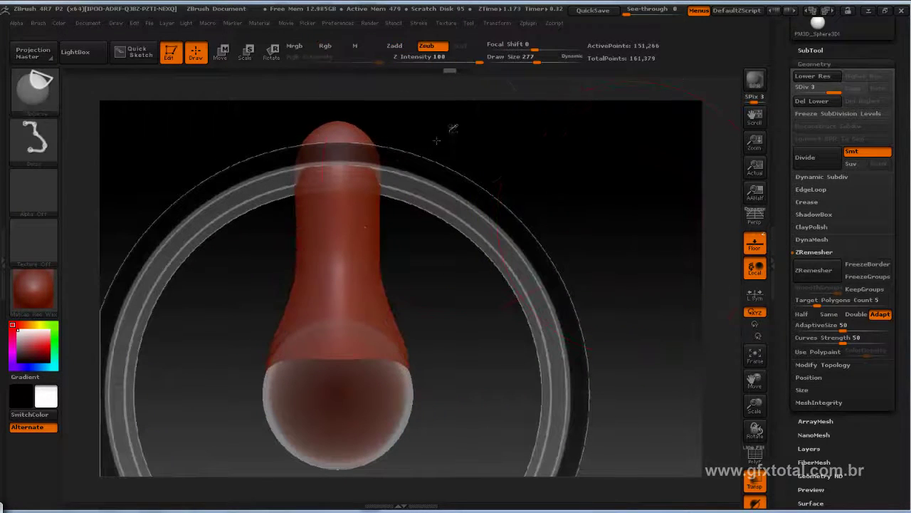
pyautogui.moveTo(456, 126)
pyautogui.keyDown('ctrl'); pyautogui.keyDown('shift'); pyautogui.mouseDown()
pyautogui.moveTo(356, 278)
pyautogui.moveTo(359, 269)
pyautogui.moveTo(437, 375)
pyautogui.moveTo(458, 468)
pyautogui.mouseUp(); pyautogui.keyUp('shift'); pyautogui.keyUp('ctrl')
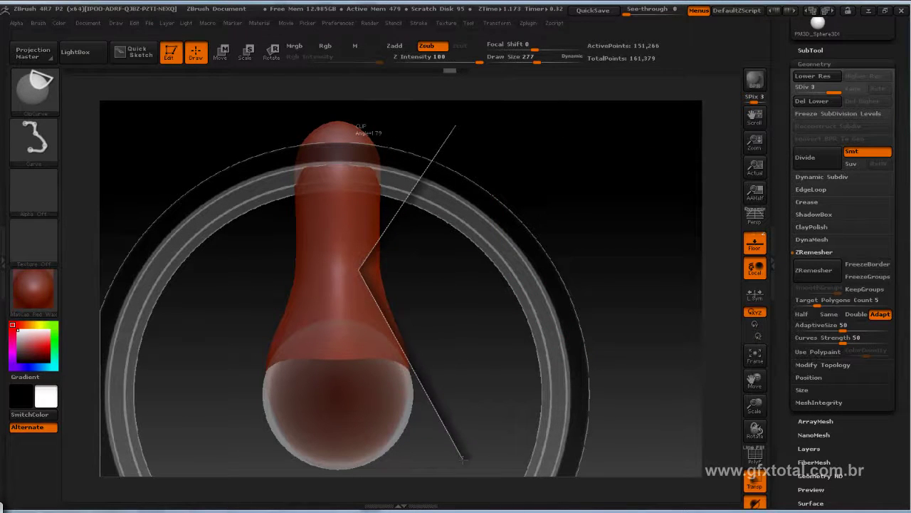
pyautogui.moveTo(617, 214)
pyautogui.mouseDown()
pyautogui.moveTo(615, 205)
pyautogui.moveTo(650, 189)
pyautogui.mouseUp()
pyautogui.hotkey('ctrl', 'z')
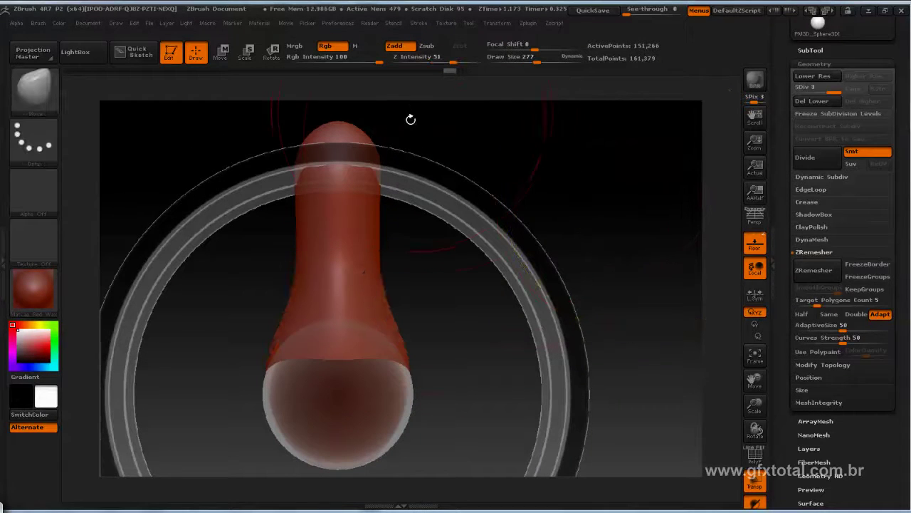
# - Clip down from the spoke's top to shape its neck
pyautogui.moveTo(411, 119)
pyautogui.mouseDown()
pyautogui.moveTo(499, 131)
pyautogui.moveTo(370, 229)
pyautogui.moveTo(388, 241)
pyautogui.mouseUp()
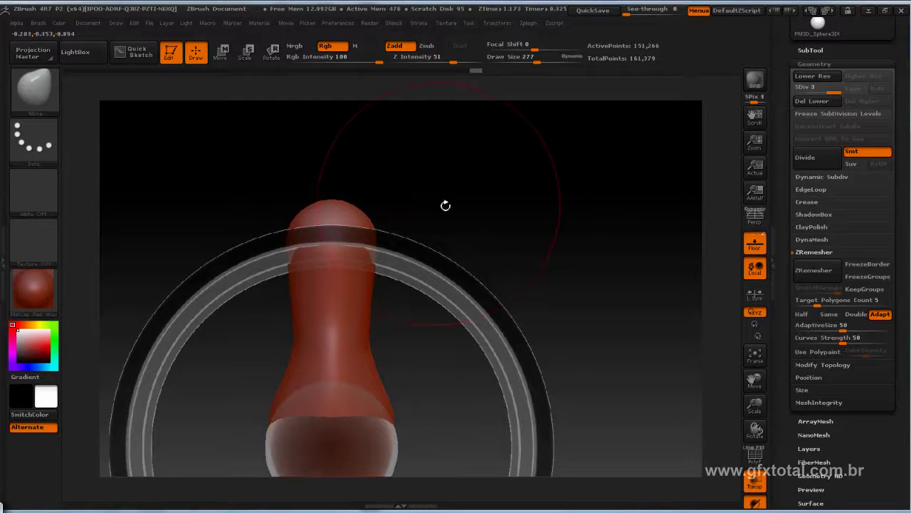
pyautogui.moveTo(445, 206)
pyautogui.mouseDown()
pyautogui.moveTo(448, 230)
pyautogui.moveTo(469, 206)
pyautogui.mouseUp()
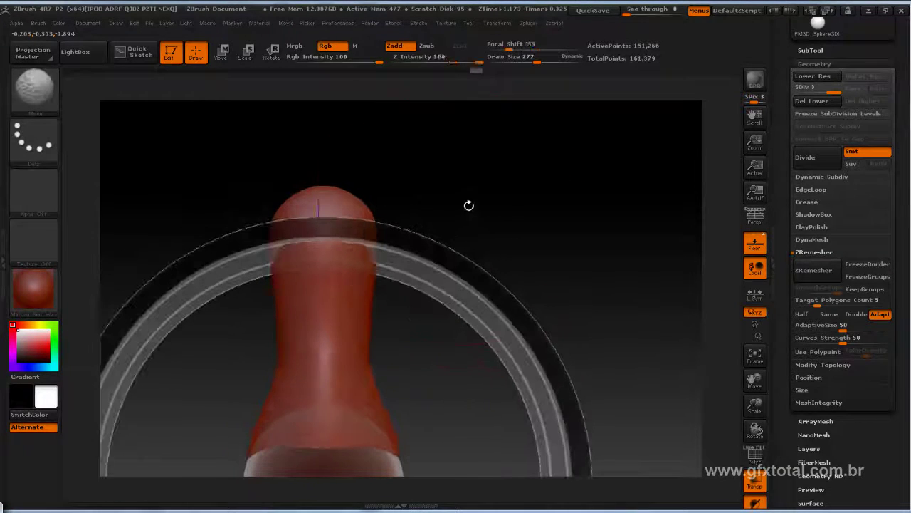
pyautogui.moveTo(413, 156)
pyautogui.keyDown('ctrl'); pyautogui.keyDown('shift'); pyautogui.mouseDown()
pyautogui.moveTo(396, 227)
pyautogui.moveTo(368, 265)
pyautogui.moveTo(366, 317)
pyautogui.moveTo(373, 285)
pyautogui.moveTo(449, 247)
pyautogui.mouseUp(); pyautogui.keyUp('shift'); pyautogui.keyUp('ctrl')
pyautogui.moveTo(570, 223)
pyautogui.mouseDown()
pyautogui.moveTo(586, 232)
pyautogui.moveTo(265, 311)
pyautogui.mouseUp()
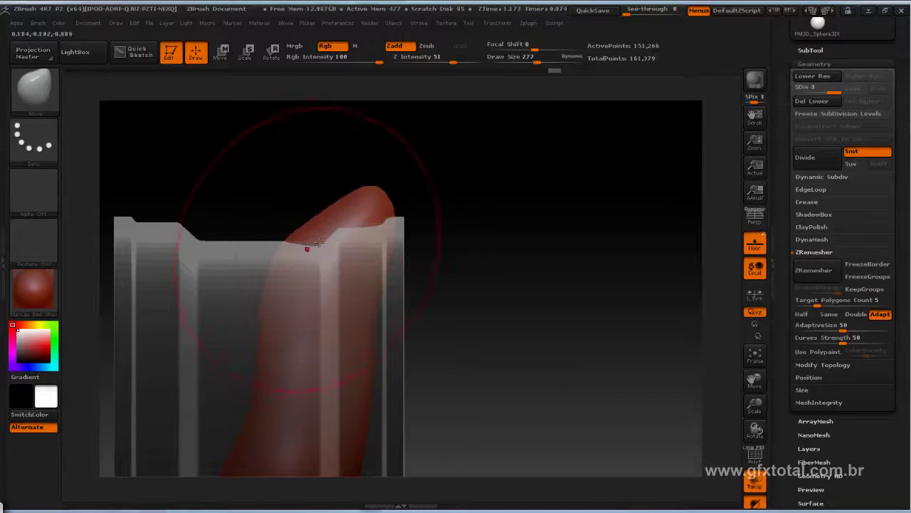
# - Trim the spoke's side with a bent clip curve from a front view
pyautogui.keyDown('shift'); pyautogui.moveTo(441, 253); pyautogui.dragTo(403, 290); pyautogui.keyUp('shift')
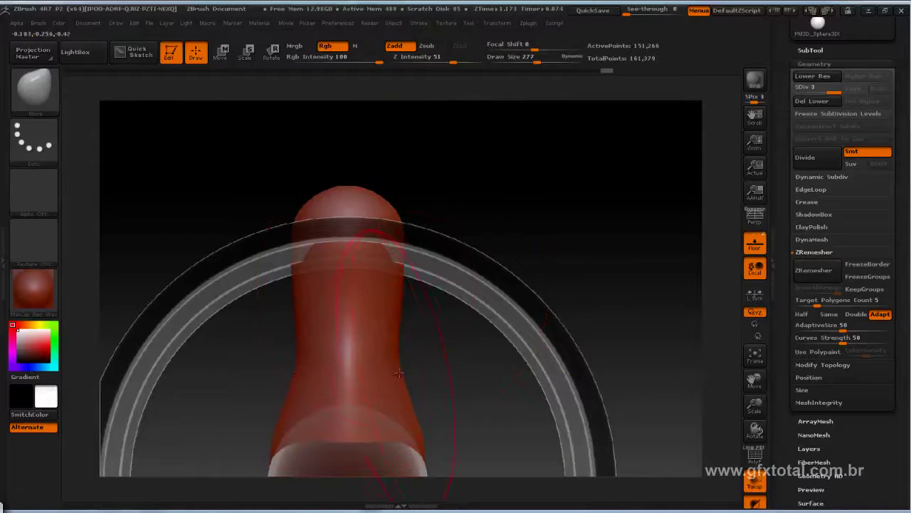
pyautogui.moveTo(576, 248)
pyautogui.mouseDown()
pyautogui.moveTo(423, 147)
pyautogui.moveTo(400, 183)
pyautogui.moveTo(363, 183)
pyautogui.moveTo(352, 232)
pyautogui.mouseUp()
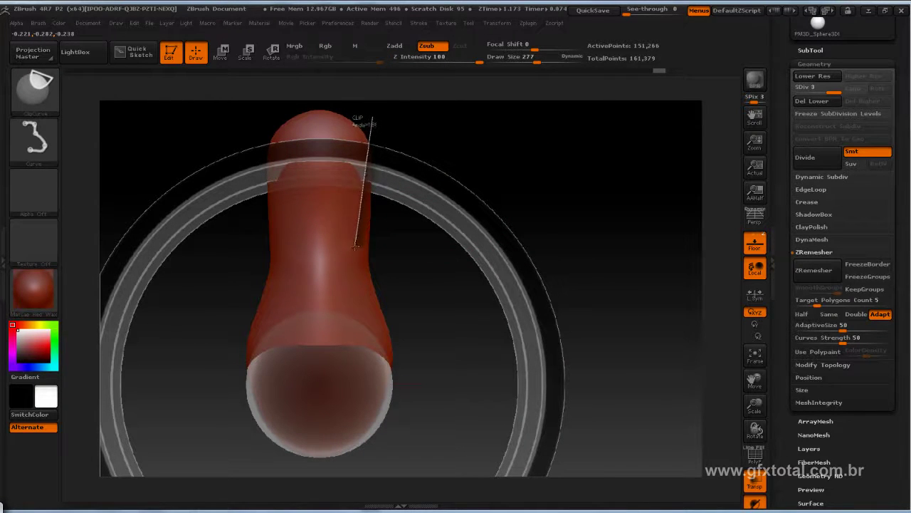
pyautogui.keyDown('ctrl'); pyautogui.keyDown('shift'); pyautogui.moveTo(359, 297); pyautogui.dragTo(393, 385); pyautogui.keyUp('shift'); pyautogui.keyUp('ctrl')
pyautogui.moveTo(623, 199); pyautogui.dragTo(282, 441)
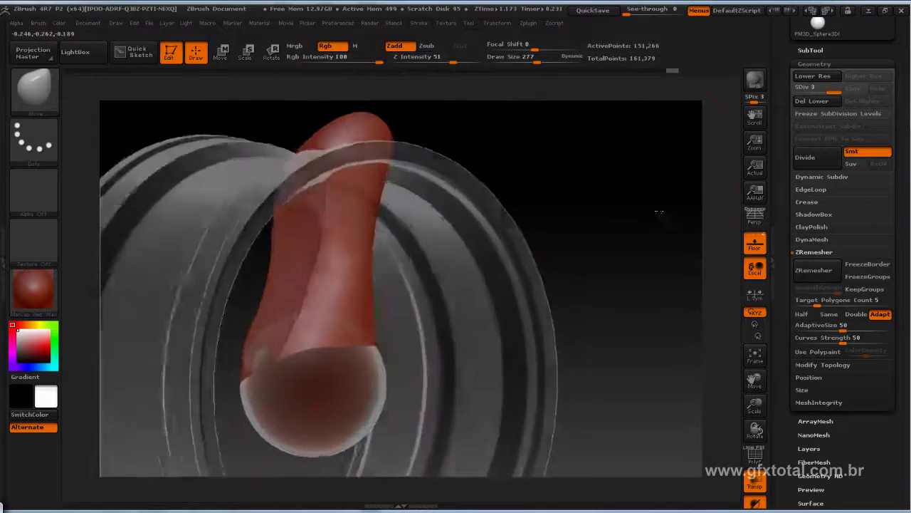
pyautogui.moveTo(563, 184); pyautogui.dragTo(224, 369)
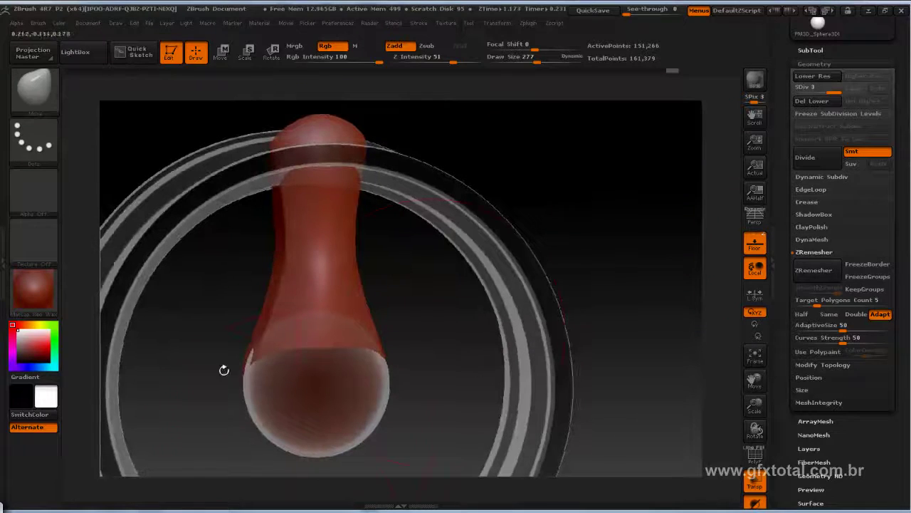
pyautogui.moveTo(595, 169)
pyautogui.mouseDown()
pyautogui.moveTo(559, 161)
pyautogui.moveTo(616, 206)
pyautogui.mouseUp()
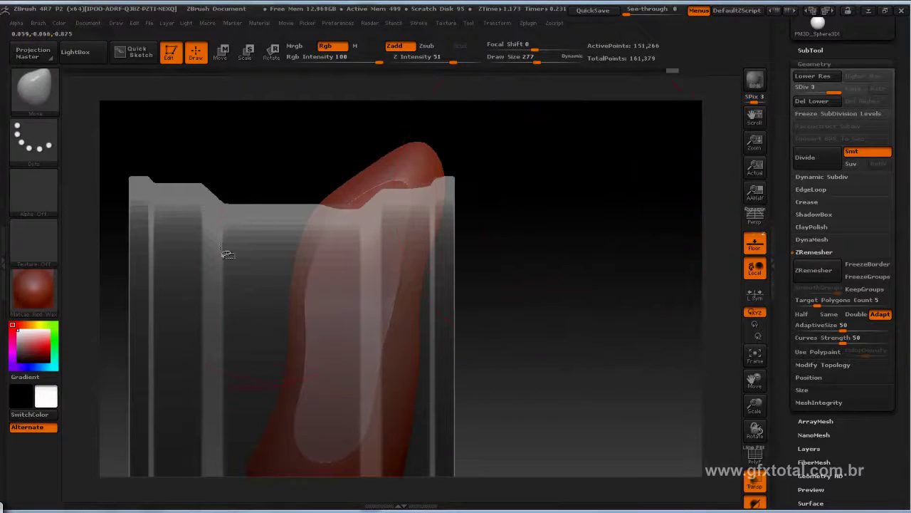
# - Cut the spoke's top off at an angle along the rim's top edge
pyautogui.keyDown('ctrl'); pyautogui.keyDown('shift'); pyautogui.moveTo(202, 248); pyautogui.dragTo(598, 144); pyautogui.keyUp('shift'); pyautogui.keyUp('ctrl')
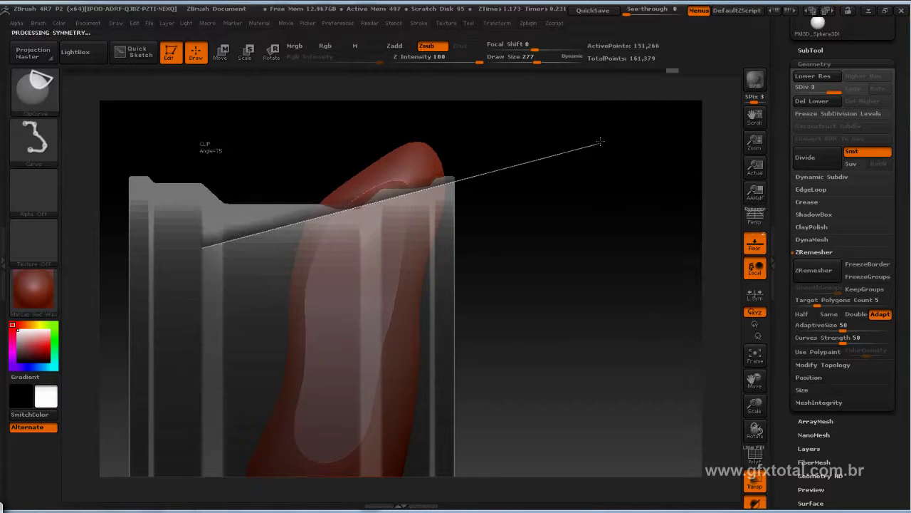
pyautogui.moveTo(630, 249)
pyautogui.mouseDown()
pyautogui.moveTo(588, 264)
pyautogui.moveTo(586, 309)
pyautogui.moveTo(607, 227)
pyautogui.moveTo(294, 206)
pyautogui.mouseUp()
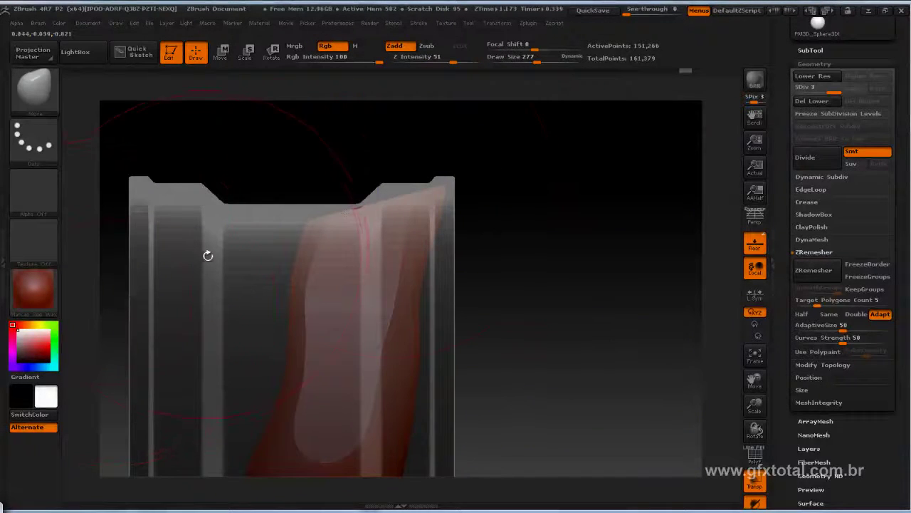
pyautogui.keyDown('ctrl'); pyautogui.keyDown('shift'); pyautogui.moveTo(180, 265); pyautogui.dragTo(583, 149); pyautogui.keyUp('shift'); pyautogui.keyUp('ctrl')
pyautogui.moveTo(596, 202)
pyautogui.mouseDown()
pyautogui.moveTo(563, 198)
pyautogui.moveTo(546, 177)
pyautogui.moveTo(596, 214)
pyautogui.mouseUp()
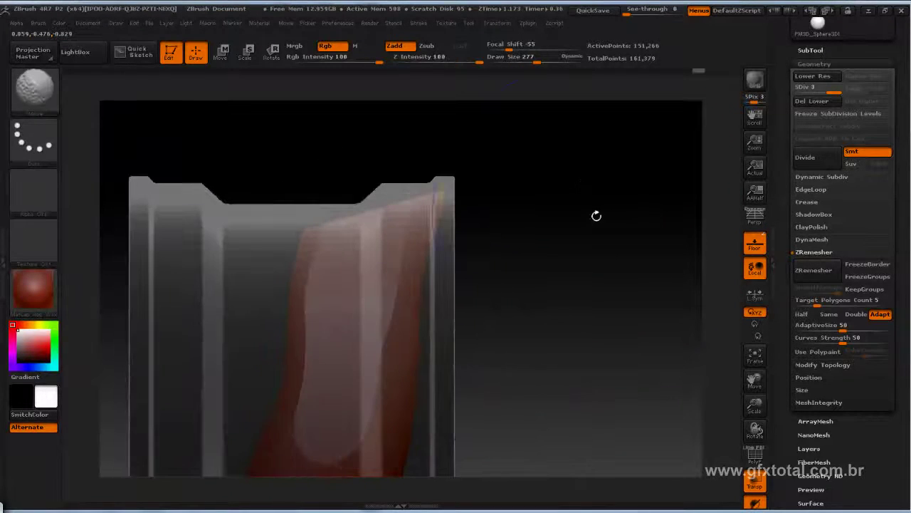
pyautogui.moveTo(390, 406); pyautogui.dragTo(443, 236)
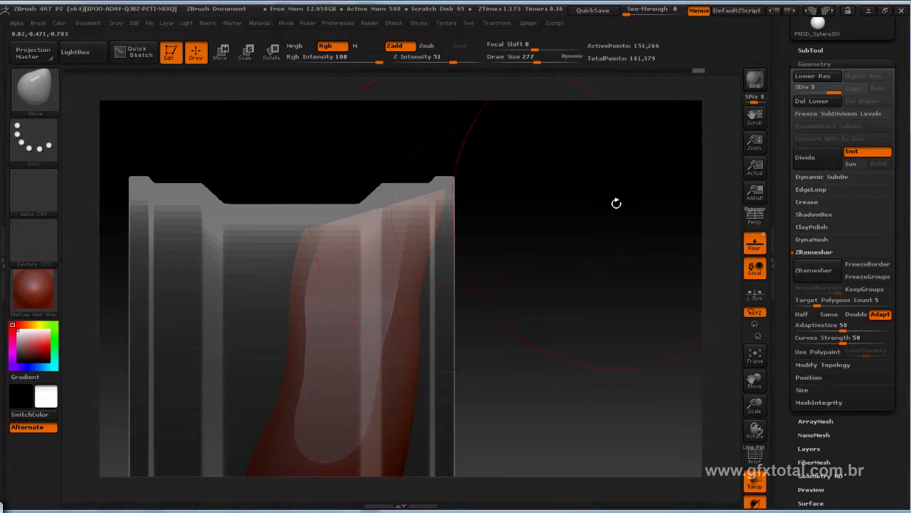
pyautogui.moveTo(593, 210); pyautogui.dragTo(600, 246)
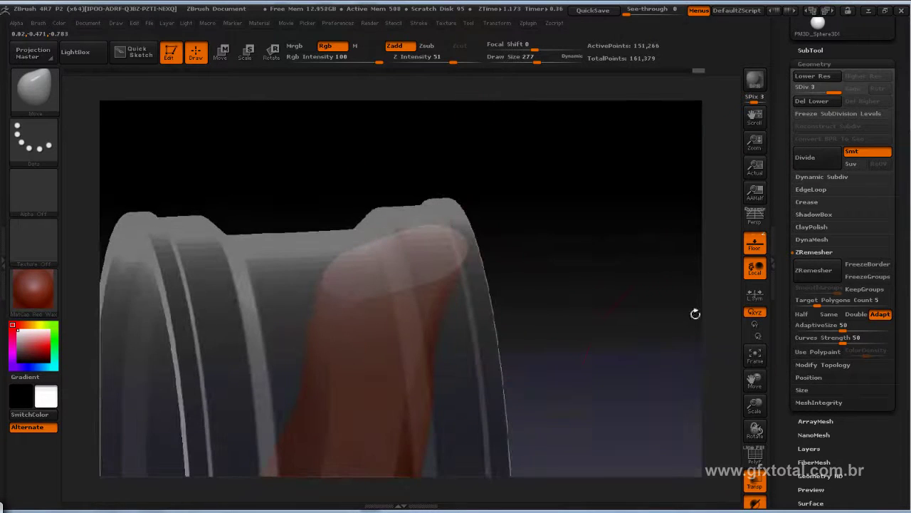
# - Solo the spoke and show its wireframe to inspect the flat cut cap
pyautogui.click(493, 23)
pyautogui.click(538, 248)
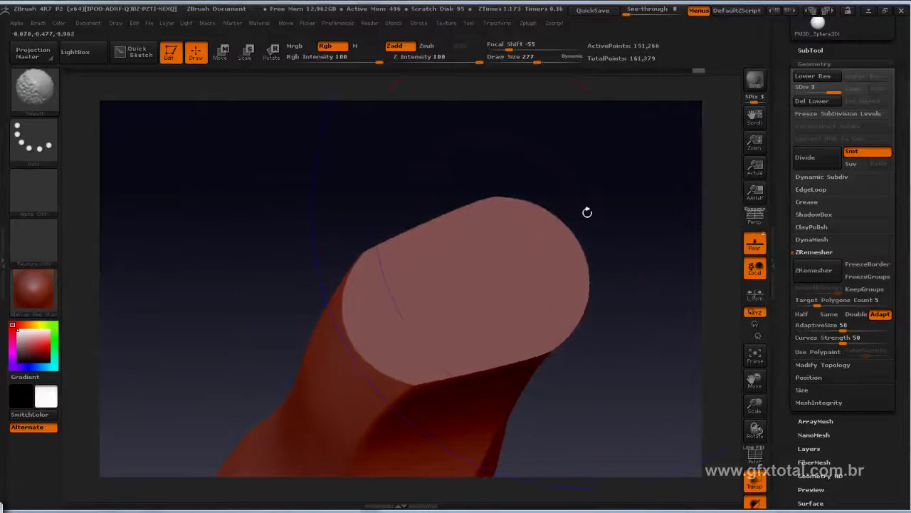
pyautogui.hotkey('shift', 'f')
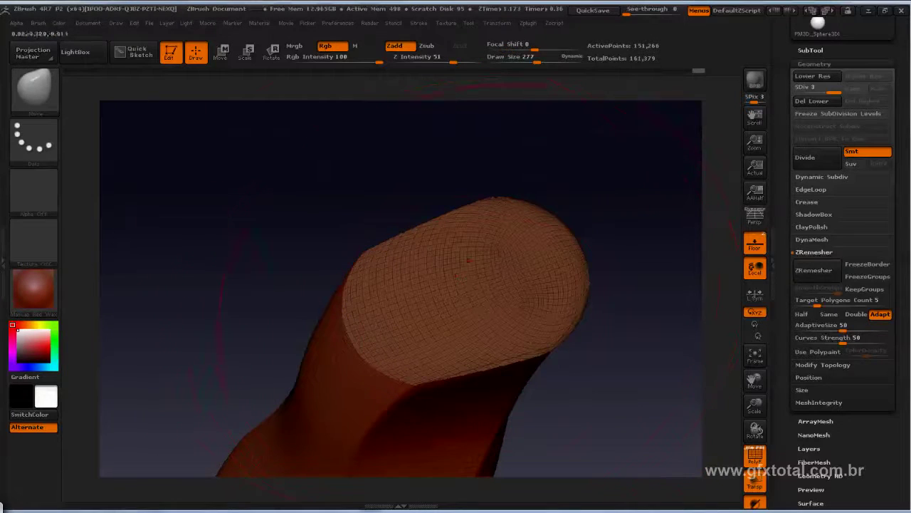
pyautogui.moveTo(630, 189)
pyautogui.mouseDown()
pyautogui.moveTo(551, 203)
pyautogui.moveTo(538, 242)
pyautogui.moveTo(647, 315)
pyautogui.mouseUp()
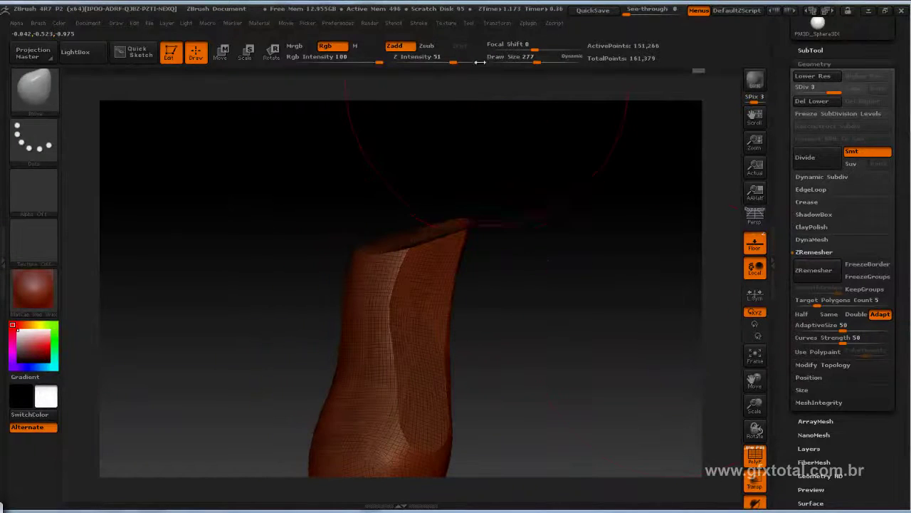
pyautogui.click(496, 23)
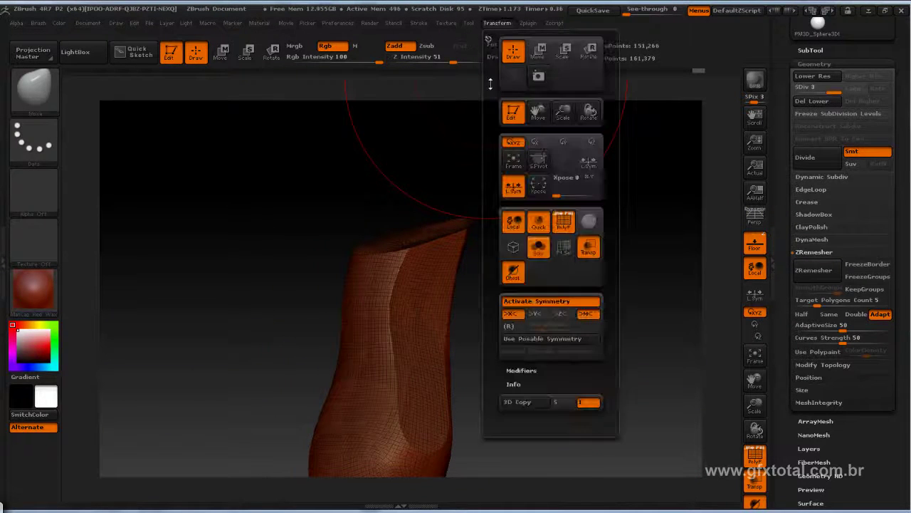
# - Turn Solo off, check the wheel reference and clip across the spoke top
pyautogui.click(543, 251)
pyautogui.moveTo(548, 235); pyautogui.dragTo(562, 196)
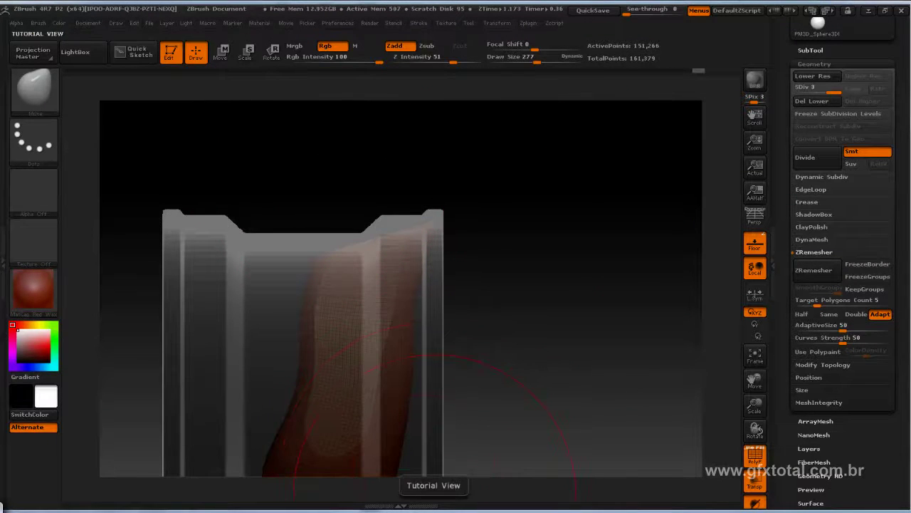
pyautogui.click(434, 490)
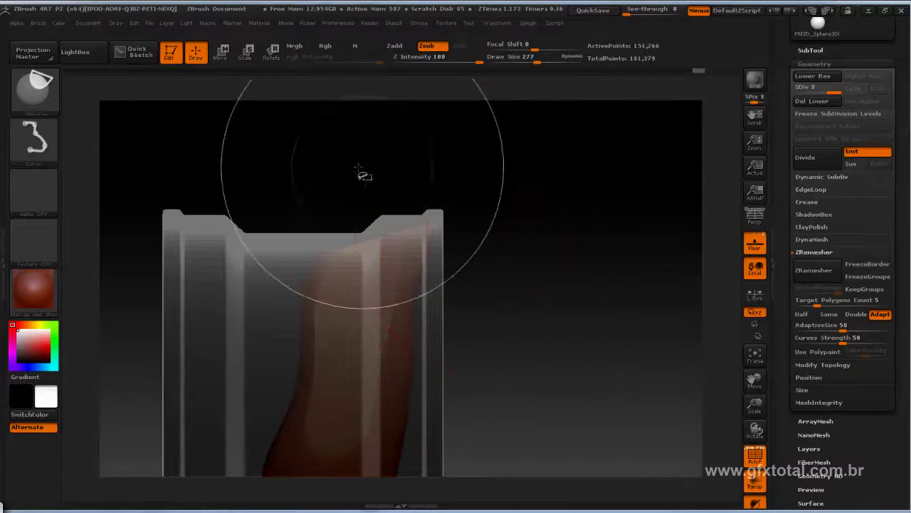
pyautogui.moveTo(362, 175)
pyautogui.mouseDown()
pyautogui.moveTo(461, 247)
pyautogui.moveTo(453, 270)
pyautogui.moveTo(437, 244)
pyautogui.mouseUp()
pyautogui.moveTo(636, 307)
pyautogui.mouseDown()
pyautogui.moveTo(598, 249)
pyautogui.moveTo(447, 225)
pyautogui.mouseUp()
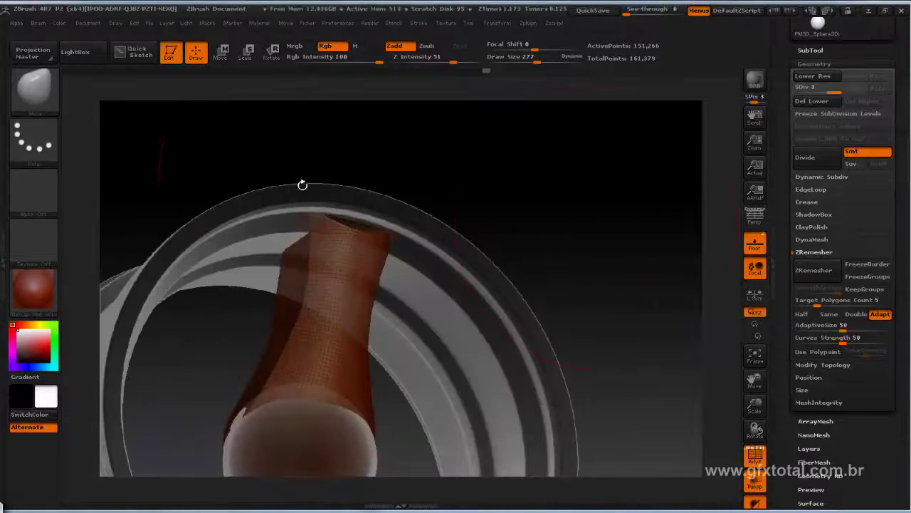
pyautogui.moveTo(555, 217)
pyautogui.mouseDown()
pyautogui.moveTo(584, 224)
pyautogui.moveTo(586, 235)
pyautogui.moveTo(591, 223)
pyautogui.moveTo(603, 233)
pyautogui.mouseUp()
# - Move the spoke with a transpose line to sit just inside the rim, viewed straight from the side
pyautogui.click(221, 51)
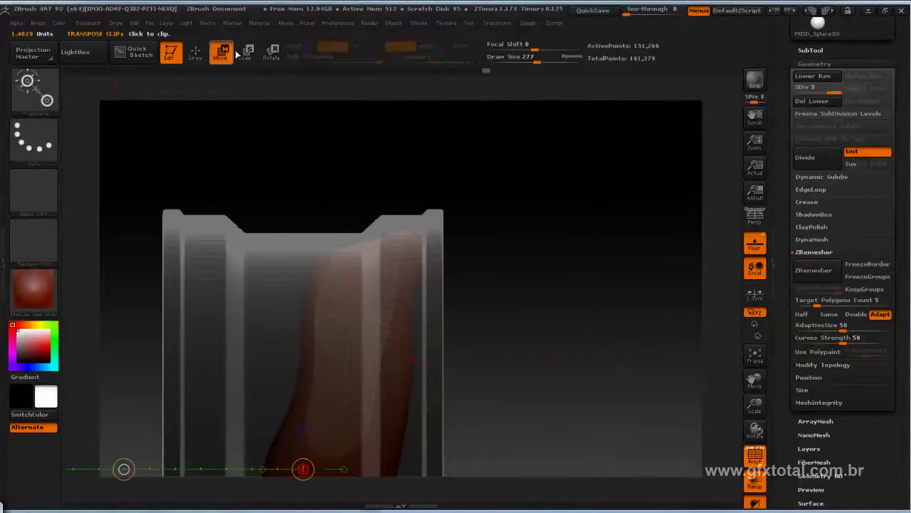
pyautogui.moveTo(536, 226); pyautogui.dragTo(499, 228)
pyautogui.moveTo(332, 346)
pyautogui.keyDown('shift'); pyautogui.mouseDown()
pyautogui.moveTo(193, 346)
pyautogui.moveTo(422, 230)
pyautogui.mouseUp(); pyautogui.keyUp('shift')
pyautogui.moveTo(333, 207); pyautogui.dragTo(321, 313)
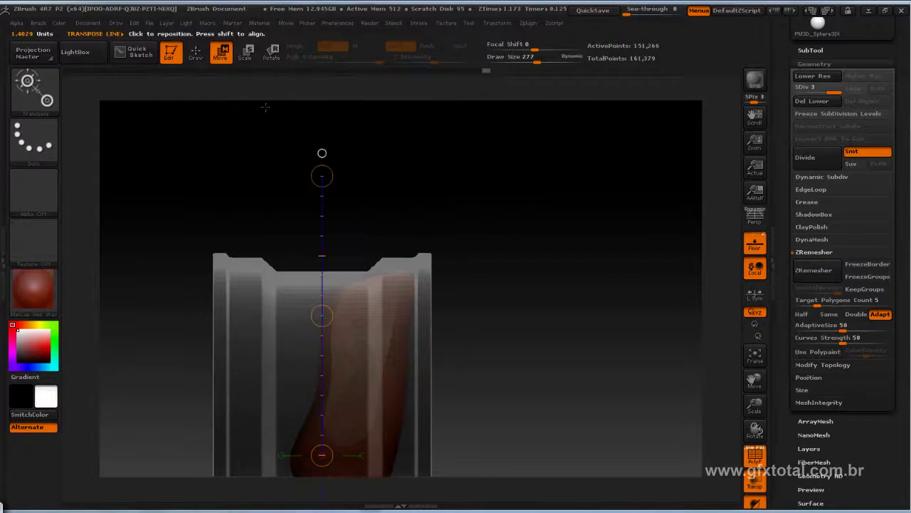
pyautogui.moveTo(322, 175); pyautogui.dragTo(329, 176)
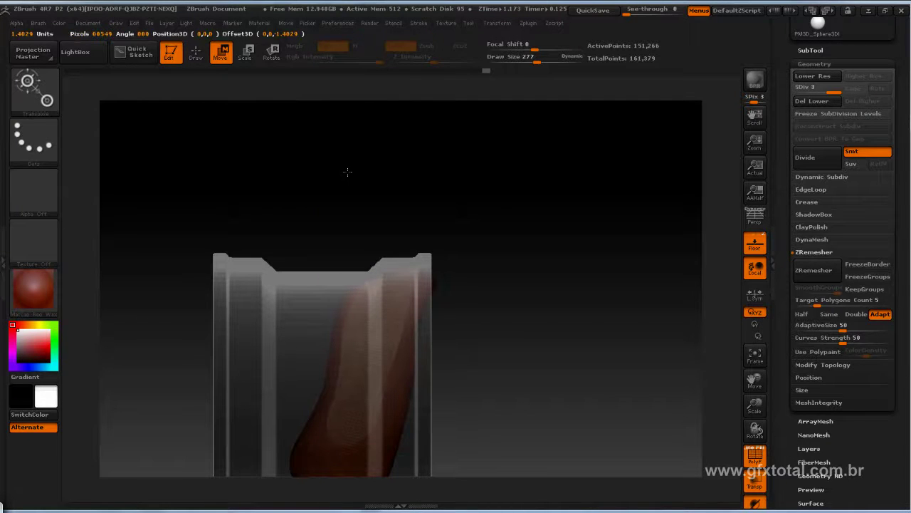
pyautogui.keyDown('shift'); pyautogui.moveTo(320, 153); pyautogui.dragTo(319, 451); pyautogui.keyUp('shift')
pyautogui.moveTo(374, 161)
pyautogui.mouseDown()
pyautogui.moveTo(503, 213)
pyautogui.moveTo(534, 213)
pyautogui.mouseUp()
pyautogui.click(323, 178)
pyautogui.keyDown('shift'); pyautogui.moveTo(319, 153); pyautogui.dragTo(320, 453); pyautogui.keyUp('shift')
pyautogui.moveTo(346, 168)
pyautogui.mouseDown()
pyautogui.moveTo(463, 200)
pyautogui.moveTo(275, 126)
pyautogui.moveTo(511, 212)
pyautogui.moveTo(600, 224)
pyautogui.moveTo(524, 316)
pyautogui.mouseUp()
pyautogui.press('q')
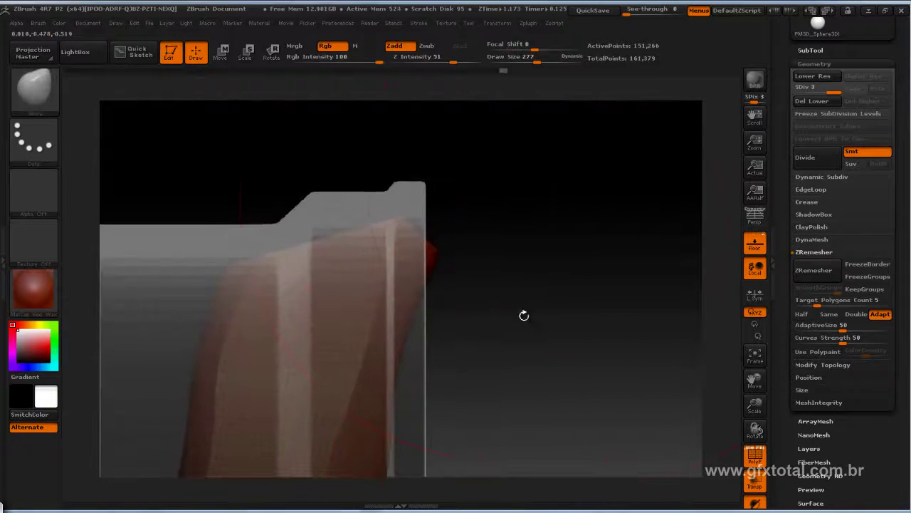
# - Clip the tube's top along a diagonal line and orbit to centre it
pyautogui.moveTo(368, 189)
pyautogui.keyDown('ctrl'); pyautogui.keyDown('shift'); pyautogui.mouseDown()
pyautogui.moveTo(435, 275)
pyautogui.moveTo(467, 260)
pyautogui.moveTo(459, 286)
pyautogui.mouseUp(); pyautogui.keyUp('shift'); pyautogui.keyUp('ctrl')
pyautogui.moveTo(574, 271)
pyautogui.mouseDown()
pyautogui.moveTo(525, 258)
pyautogui.moveTo(589, 212)
pyautogui.moveTo(602, 163)
pyautogui.moveTo(616, 185)
pyautogui.moveTo(629, 121)
pyautogui.moveTo(583, 233)
pyautogui.mouseUp()
pyautogui.moveTo(499, 134); pyautogui.dragTo(61, 219)
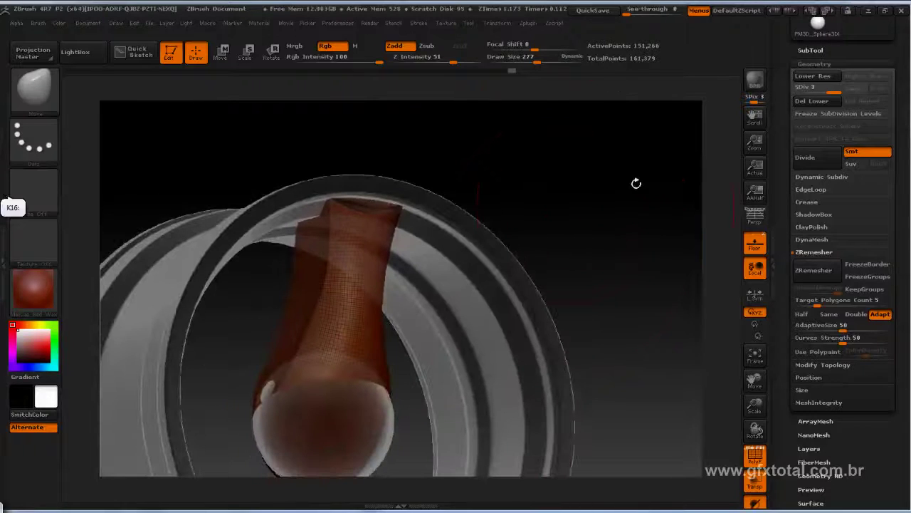
pyautogui.moveTo(596, 186)
pyautogui.mouseDown()
pyautogui.moveTo(565, 234)
pyautogui.moveTo(533, 205)
pyautogui.mouseUp()
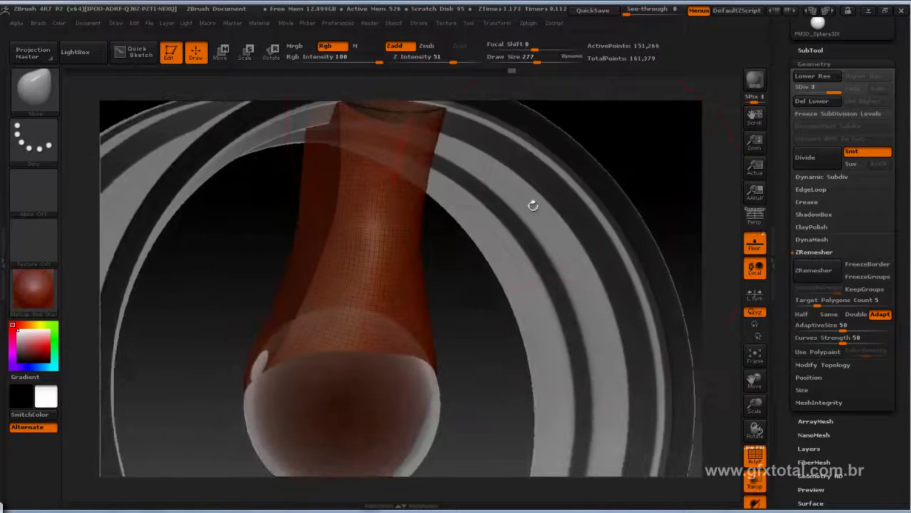
pyautogui.moveTo(455, 300)
pyautogui.mouseDown()
pyautogui.moveTo(533, 227)
pyautogui.moveTo(633, 187)
pyautogui.moveTo(555, 200)
pyautogui.mouseUp()
pyautogui.moveTo(504, 288)
pyautogui.mouseDown()
pyautogui.moveTo(529, 214)
pyautogui.moveTo(513, 232)
pyautogui.moveTo(406, 193)
pyautogui.moveTo(376, 197)
pyautogui.mouseUp()
# - Make two curved clips along the tube's sides so it tapers into the rim
pyautogui.hotkey('ctrl', 'shift')
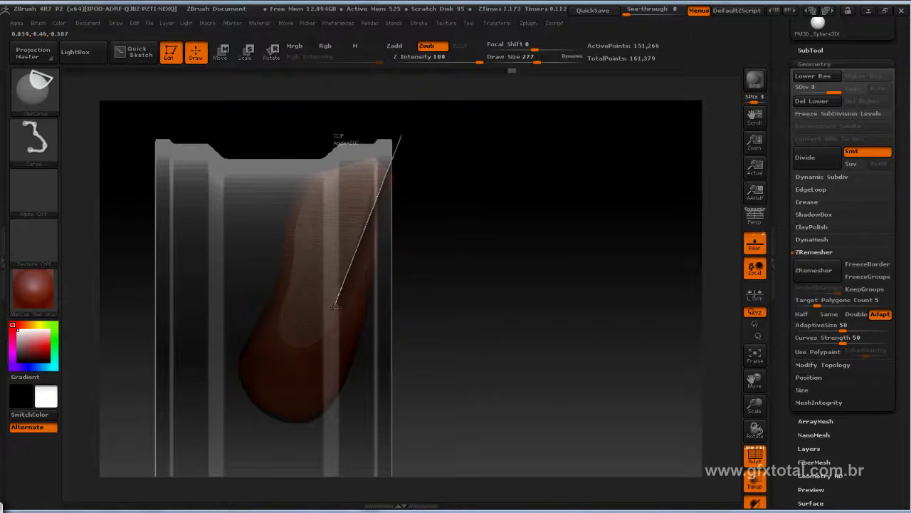
pyautogui.keyDown('ctrl'); pyautogui.keyDown('shift'); pyautogui.moveTo(335, 307); pyautogui.dragTo(331, 391); pyautogui.keyUp('shift'); pyautogui.keyUp('ctrl')
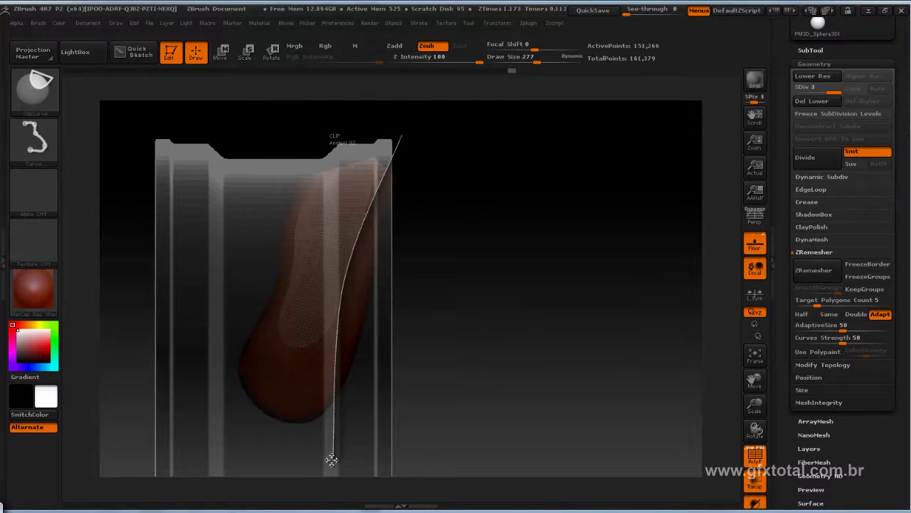
pyautogui.keyDown('ctrl'); pyautogui.keyDown('shift'); pyautogui.moveTo(332, 460); pyautogui.dragTo(332, 451); pyautogui.keyUp('shift'); pyautogui.keyUp('ctrl')
pyautogui.moveTo(553, 285)
pyautogui.mouseDown()
pyautogui.moveTo(602, 209)
pyautogui.moveTo(630, 193)
pyautogui.moveTo(622, 251)
pyautogui.moveTo(567, 259)
pyautogui.mouseUp()
pyautogui.moveTo(285, 200)
pyautogui.keyDown('ctrl'); pyautogui.keyDown('shift'); pyautogui.mouseDown()
pyautogui.moveTo(373, 322)
pyautogui.moveTo(386, 355)
pyautogui.mouseUp(); pyautogui.keyUp('shift'); pyautogui.keyUp('ctrl')
pyautogui.moveTo(546, 285)
pyautogui.mouseDown()
pyautogui.moveTo(512, 260)
pyautogui.moveTo(565, 245)
pyautogui.moveTo(568, 157)
pyautogui.moveTo(393, 254)
pyautogui.moveTo(482, 187)
pyautogui.moveTo(416, 237)
pyautogui.mouseUp()
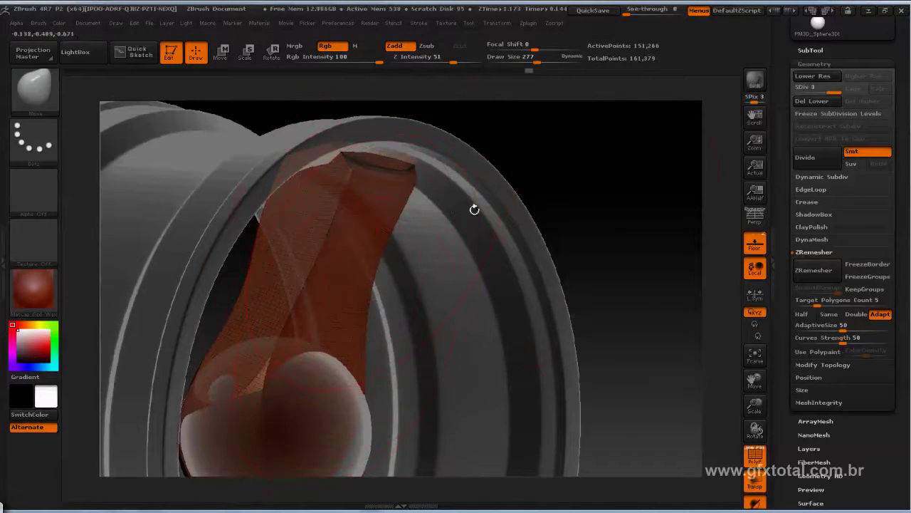
pyautogui.moveTo(474, 209)
pyautogui.mouseDown()
pyautogui.moveTo(505, 185)
pyautogui.moveTo(498, 192)
pyautogui.mouseUp()
pyautogui.moveTo(586, 185)
pyautogui.mouseDown()
pyautogui.moveTo(562, 171)
pyautogui.moveTo(562, 188)
pyautogui.moveTo(504, 182)
pyautogui.mouseUp()
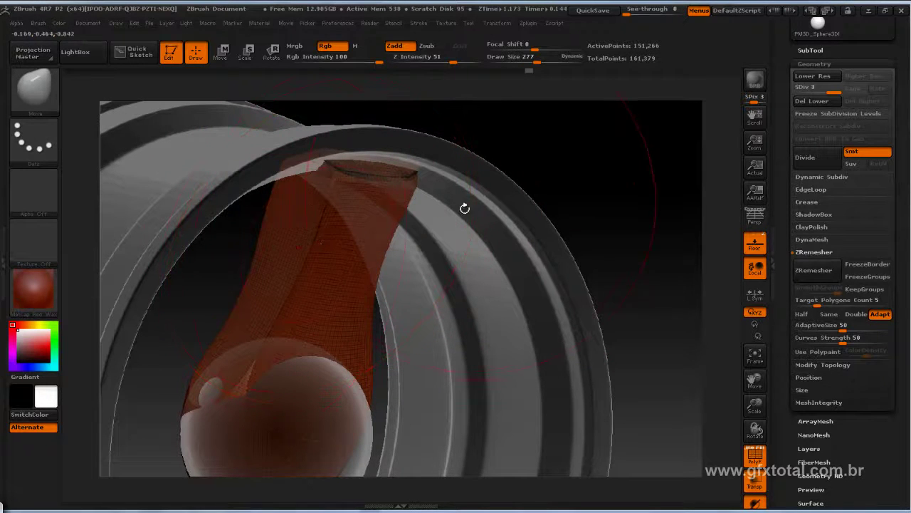
# - Set the Draw Size to 72
pyautogui.press('space')
pyautogui.moveTo(465, 184); pyautogui.dragTo(431, 183)
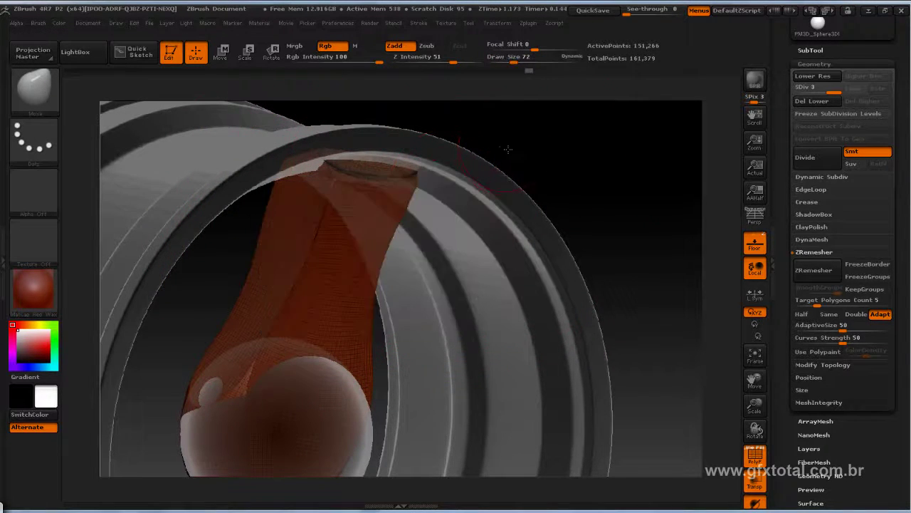
pyautogui.moveTo(508, 149)
pyautogui.mouseDown()
pyautogui.moveTo(439, 138)
pyautogui.moveTo(393, 204)
pyautogui.moveTo(390, 226)
pyautogui.moveTo(408, 204)
pyautogui.mouseUp()
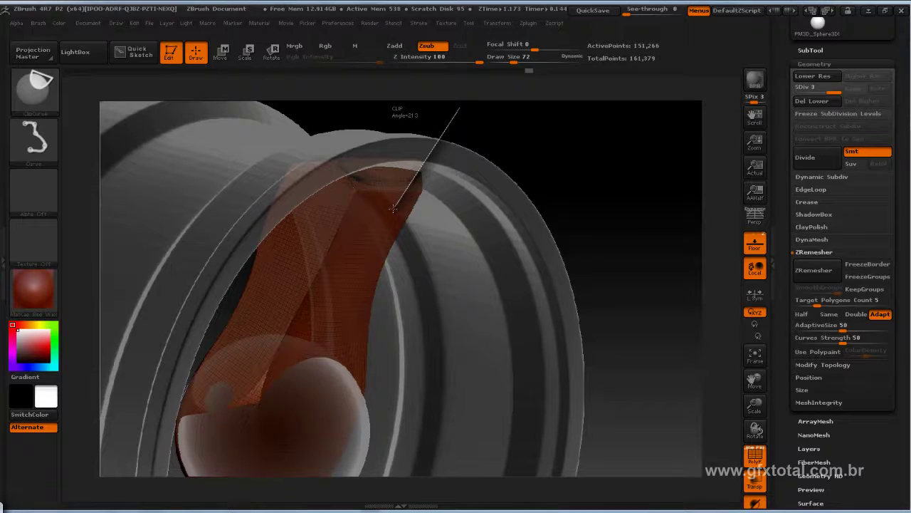
# - Clip a curved slice off the spoke's side where it meets the rim
pyautogui.keyDown('ctrl'); pyautogui.keyDown('shift'); pyautogui.moveTo(370, 254); pyautogui.dragTo(354, 311); pyautogui.keyUp('shift'); pyautogui.keyUp('ctrl')
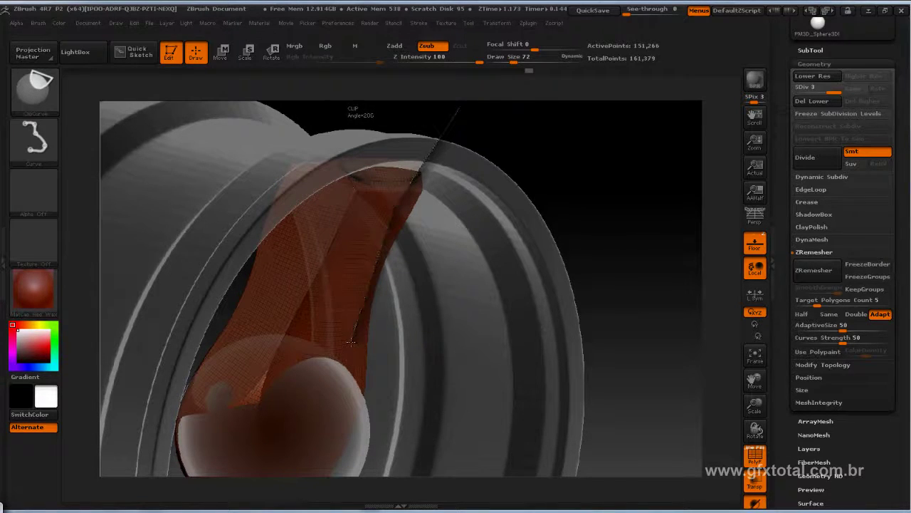
pyautogui.keyDown('ctrl'); pyautogui.keyDown('shift'); pyautogui.moveTo(366, 418); pyautogui.dragTo(376, 459); pyautogui.keyUp('shift'); pyautogui.keyUp('ctrl')
pyautogui.moveTo(645, 254)
pyautogui.mouseDown()
pyautogui.moveTo(590, 217)
pyautogui.moveTo(616, 206)
pyautogui.moveTo(647, 225)
pyautogui.moveTo(643, 210)
pyautogui.moveTo(612, 220)
pyautogui.mouseUp()
# - Turn off PolyF and replace the red wax with the grey MatCap Metal03 material
pyautogui.click(755, 457)
pyautogui.click(33, 288)
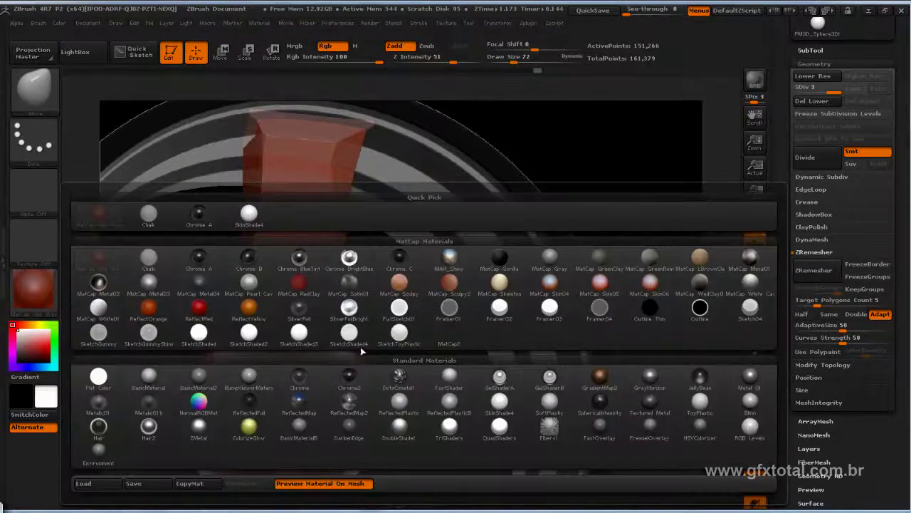
pyautogui.click(299, 305)
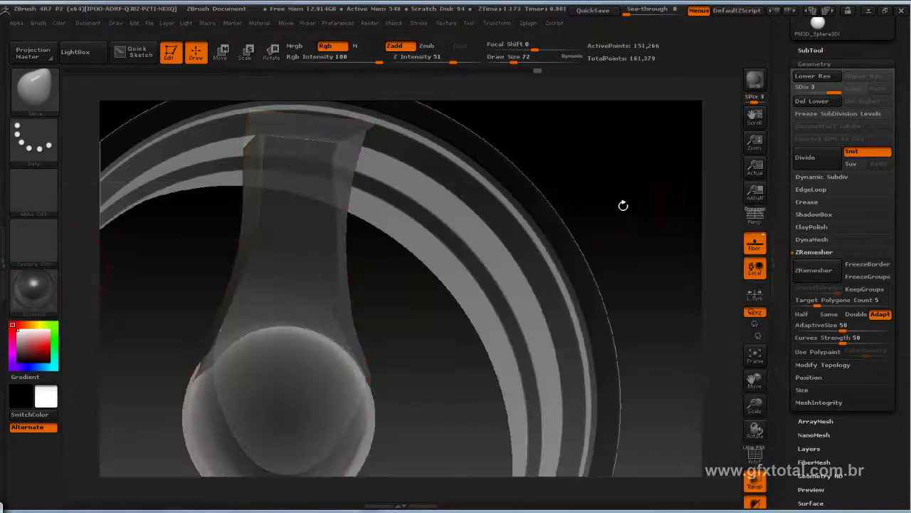
pyautogui.moveTo(624, 203); pyautogui.dragTo(586, 206)
pyautogui.click(33, 289)
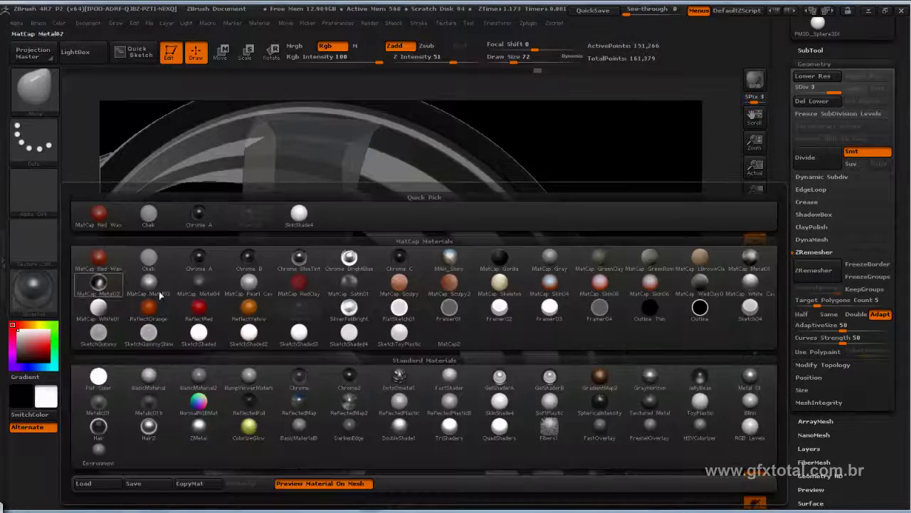
pyautogui.click(149, 299)
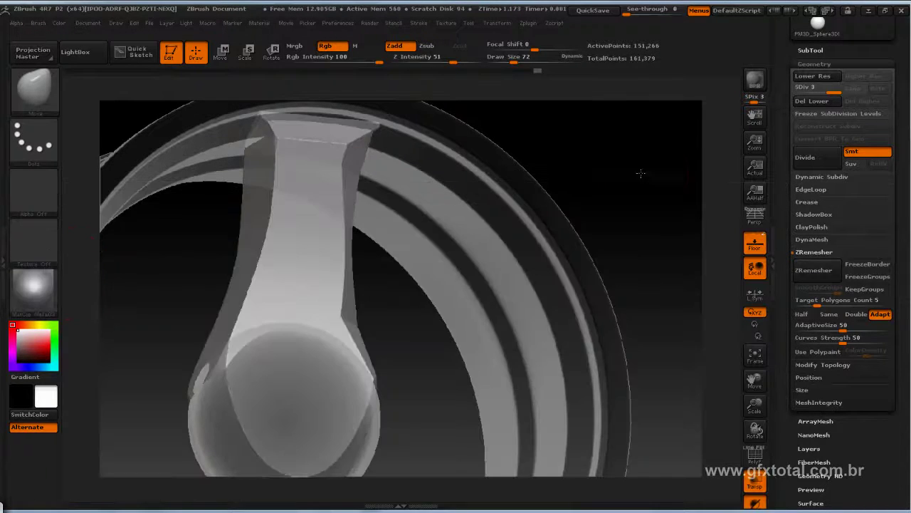
pyautogui.moveTo(636, 168)
pyautogui.mouseDown()
pyautogui.moveTo(627, 177)
pyautogui.moveTo(226, 169)
pyautogui.mouseUp()
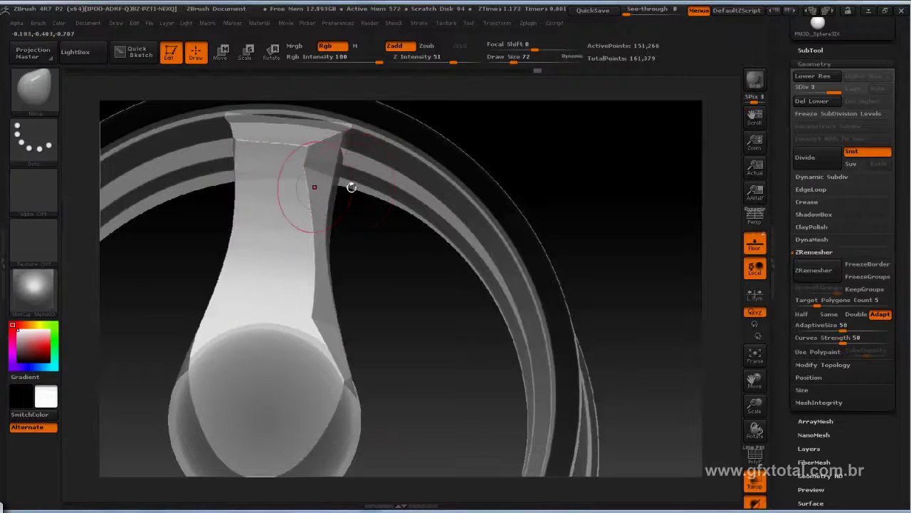
pyautogui.moveTo(579, 154)
pyautogui.mouseDown()
pyautogui.moveTo(639, 156)
pyautogui.moveTo(485, 176)
pyautogui.mouseUp()
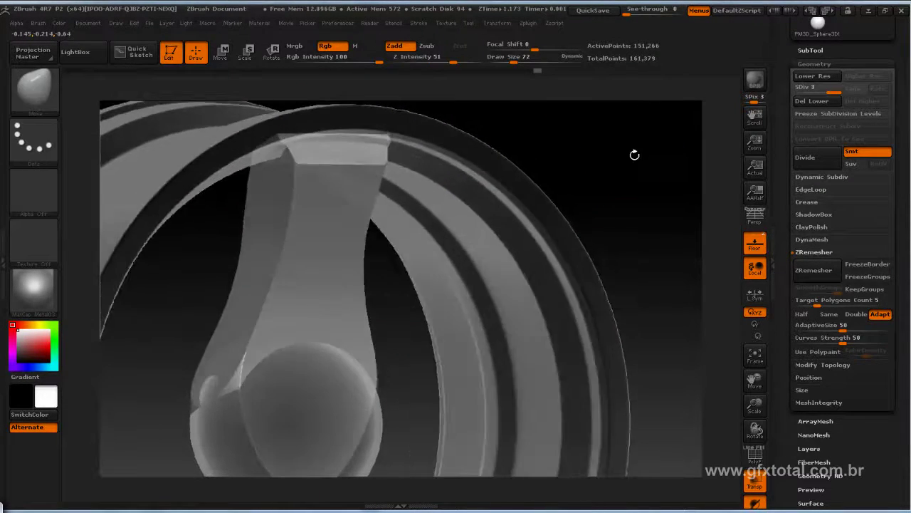
# - Clip the spoke's edge near the rim with a ClipCurve stroke and check the cut
pyautogui.hotkey('ctrl', 'shift', 'alt')
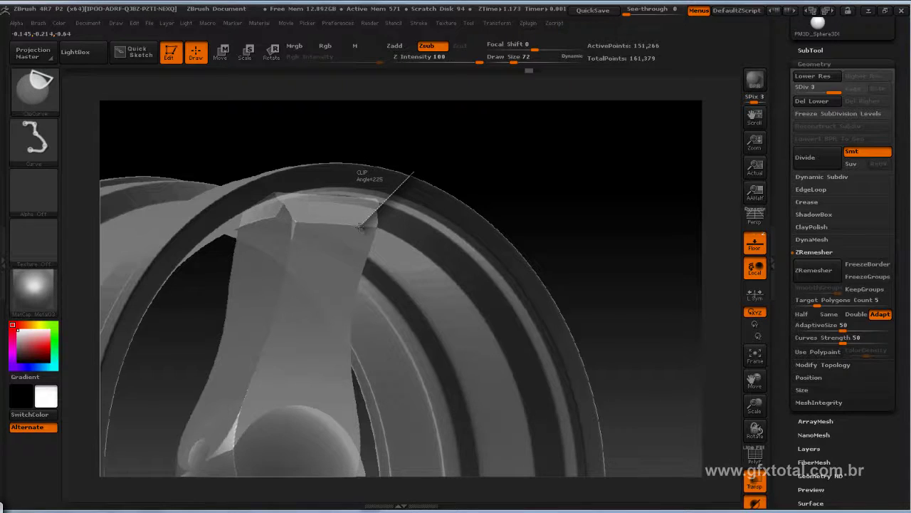
pyautogui.moveTo(347, 262)
pyautogui.keyDown('ctrl'); pyautogui.keyDown('shift'); pyautogui.mouseDown()
pyautogui.moveTo(331, 380)
pyautogui.moveTo(342, 427)
pyautogui.moveTo(383, 480)
pyautogui.mouseUp(); pyautogui.keyUp('shift'); pyautogui.keyUp('ctrl')
pyautogui.moveTo(579, 285)
pyautogui.mouseDown()
pyautogui.moveTo(586, 250)
pyautogui.moveTo(507, 295)
pyautogui.mouseUp()
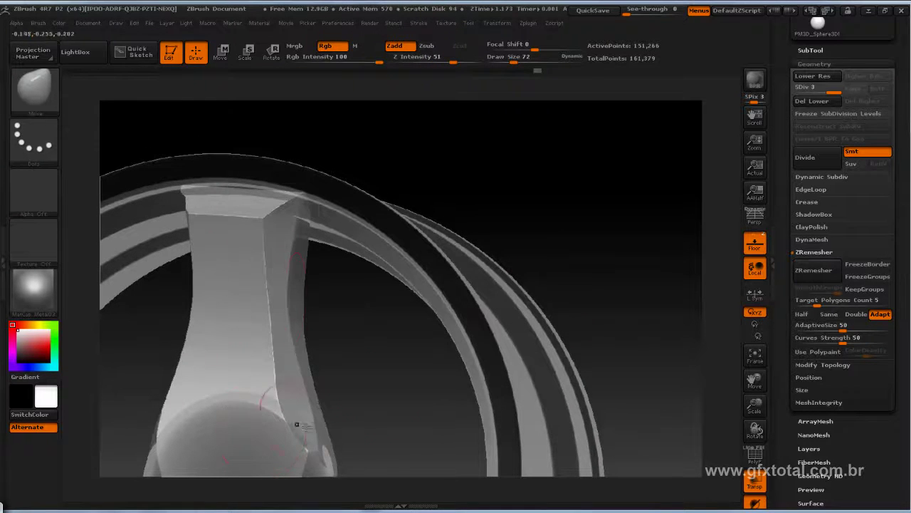
pyautogui.moveTo(566, 202)
pyautogui.mouseDown()
pyautogui.moveTo(546, 193)
pyautogui.moveTo(591, 202)
pyautogui.moveTo(529, 209)
pyautogui.mouseUp()
pyautogui.moveTo(413, 211)
pyautogui.mouseDown()
pyautogui.moveTo(484, 179)
pyautogui.moveTo(364, 236)
pyautogui.mouseUp()
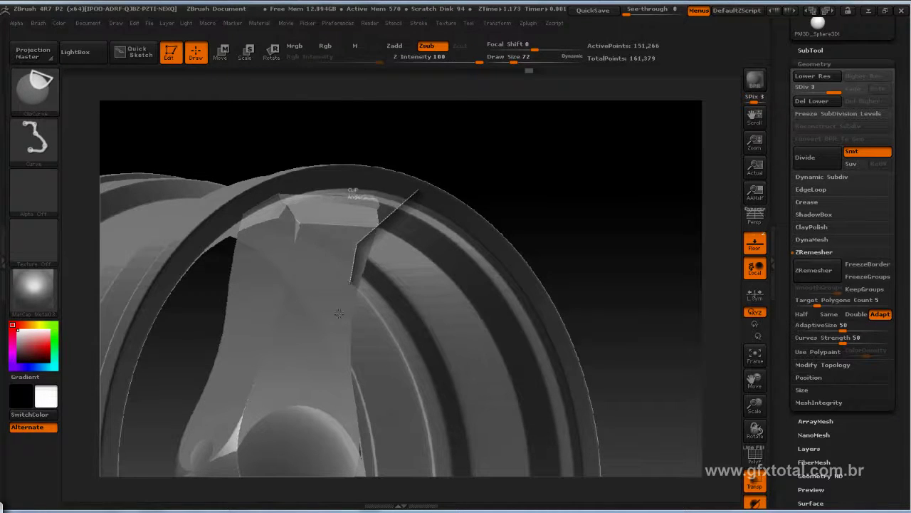
# - Clip along the spoke's side down its neck, then view the spoke face-on
pyautogui.keyDown('ctrl'); pyautogui.keyDown('shift'); pyautogui.moveTo(339, 313); pyautogui.dragTo(335, 399); pyautogui.keyUp('shift'); pyautogui.keyUp('ctrl')
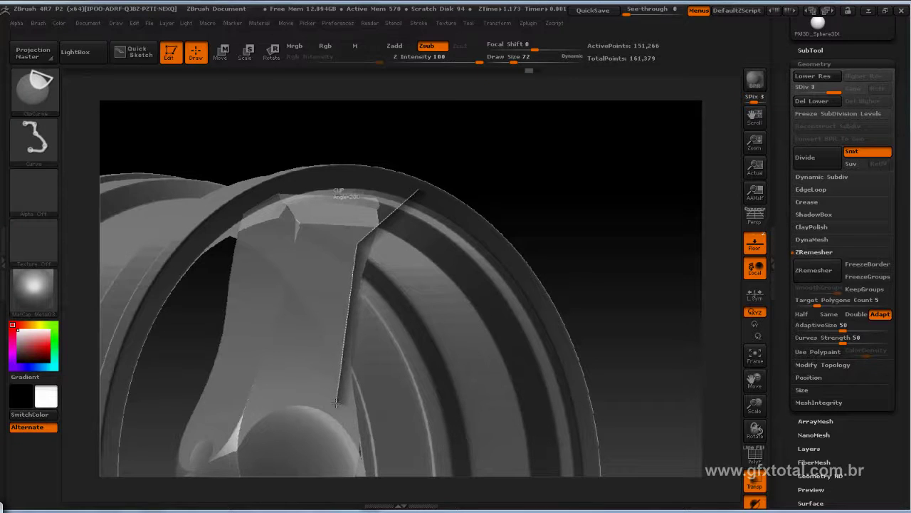
pyautogui.keyDown('ctrl'); pyautogui.keyDown('shift'); pyautogui.moveTo(376, 484); pyautogui.dragTo(377, 487); pyautogui.keyUp('shift'); pyautogui.keyUp('ctrl')
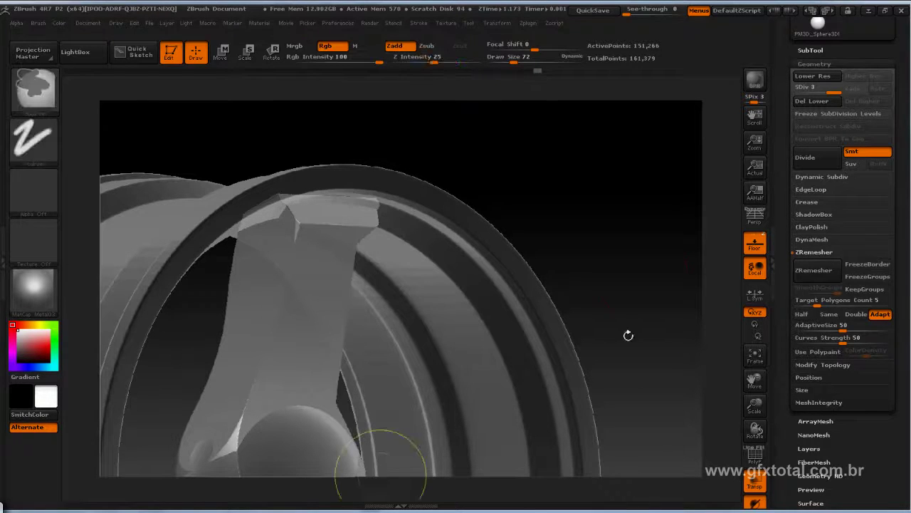
pyautogui.moveTo(627, 332)
pyautogui.mouseDown()
pyautogui.moveTo(606, 271)
pyautogui.moveTo(248, 344)
pyautogui.mouseUp()
pyautogui.moveTo(537, 215)
pyautogui.mouseDown()
pyautogui.moveTo(563, 199)
pyautogui.moveTo(588, 201)
pyautogui.moveTo(601, 176)
pyautogui.moveTo(581, 176)
pyautogui.mouseUp()
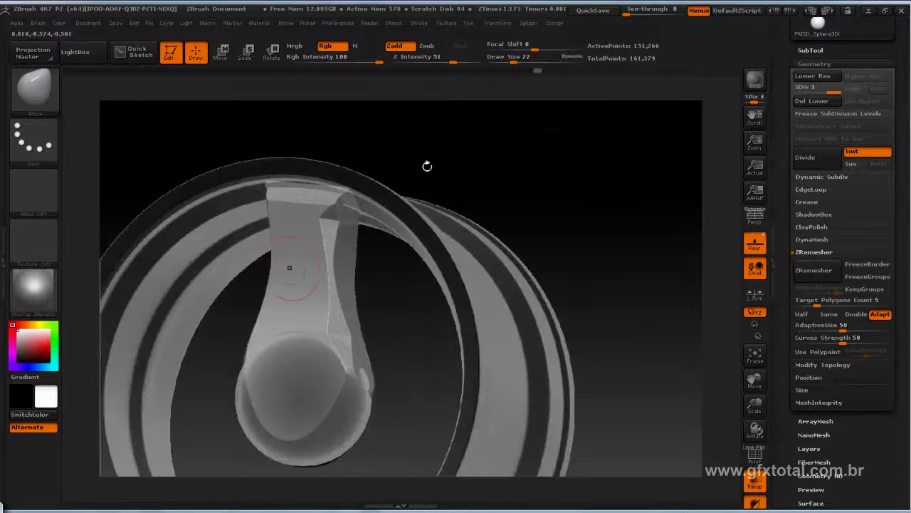
pyautogui.moveTo(427, 166)
pyautogui.mouseDown()
pyautogui.moveTo(580, 169)
pyautogui.moveTo(694, 135)
pyautogui.mouseUp()
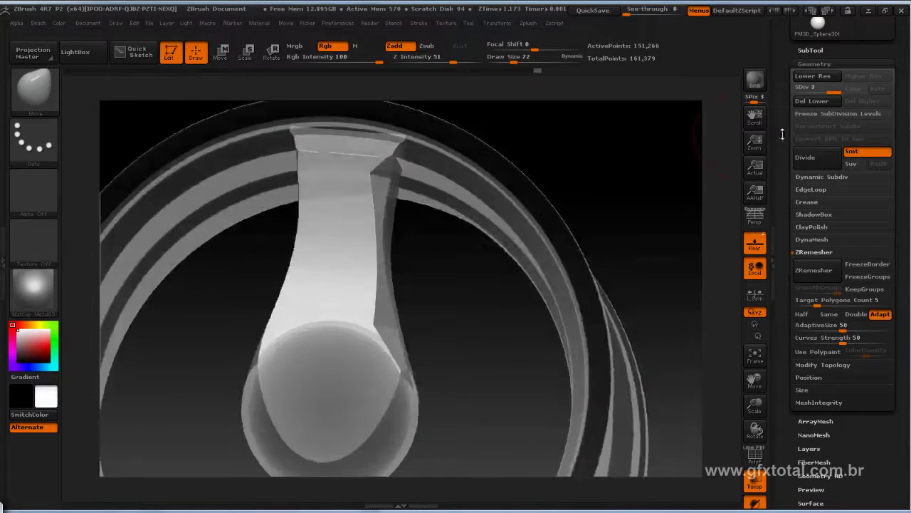
# - Delete the spoke's lower subdivision levels
pyautogui.scroll(2, 798, 143)
pyautogui.scroll(3, 812, 164)
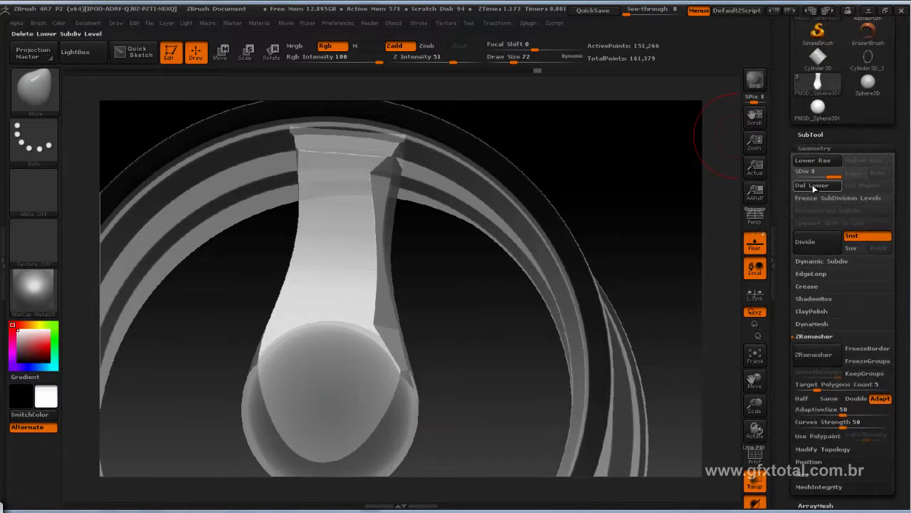
pyautogui.click(814, 188)
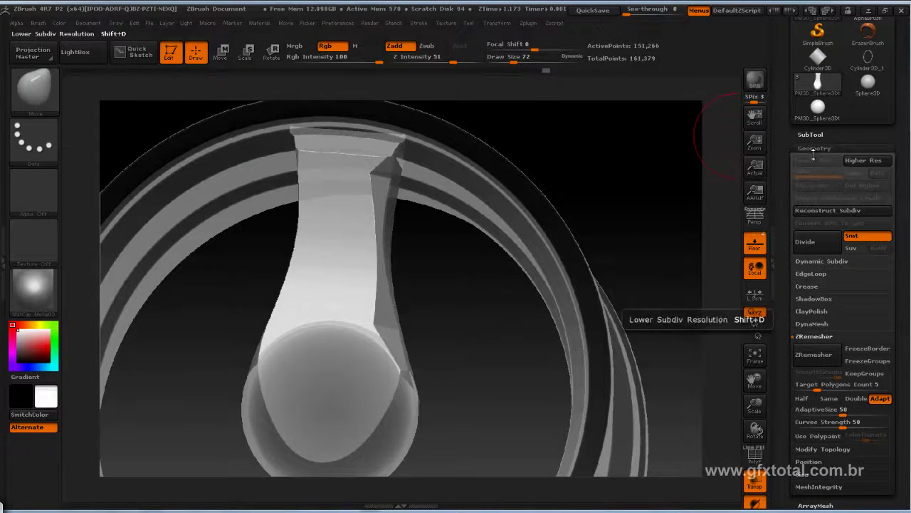
pyautogui.click(813, 150)
pyautogui.click(811, 150)
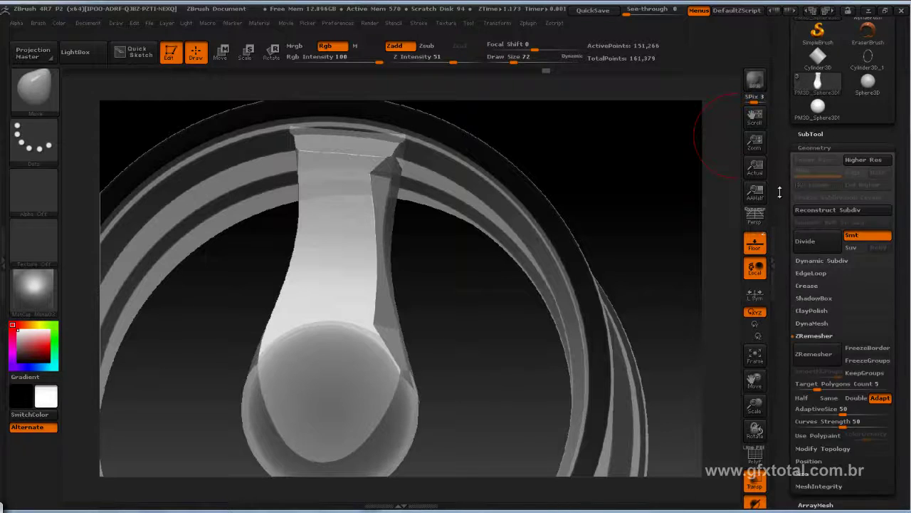
pyautogui.scroll(-4, 779, 192)
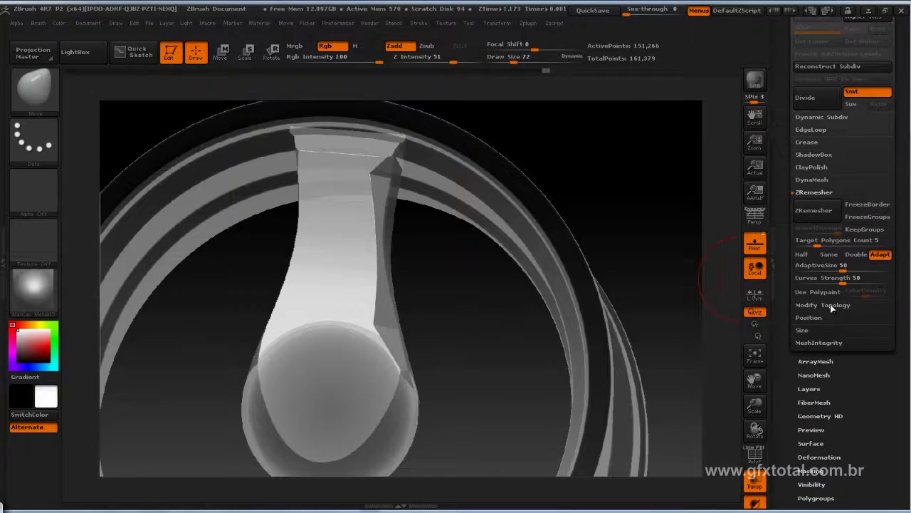
# - Mirror And Weld the spoke handle, then inspect its wireframe against the wheel reference photo
pyautogui.click(831, 304)
pyautogui.click(834, 241)
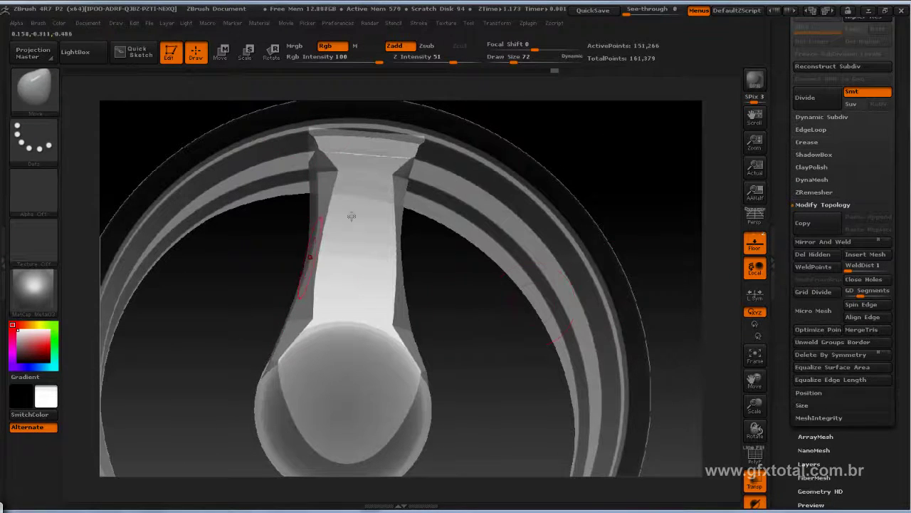
pyautogui.click(756, 456)
pyautogui.moveTo(686, 197)
pyautogui.mouseDown()
pyautogui.moveTo(655, 203)
pyautogui.moveTo(658, 283)
pyautogui.moveTo(541, 284)
pyautogui.mouseUp()
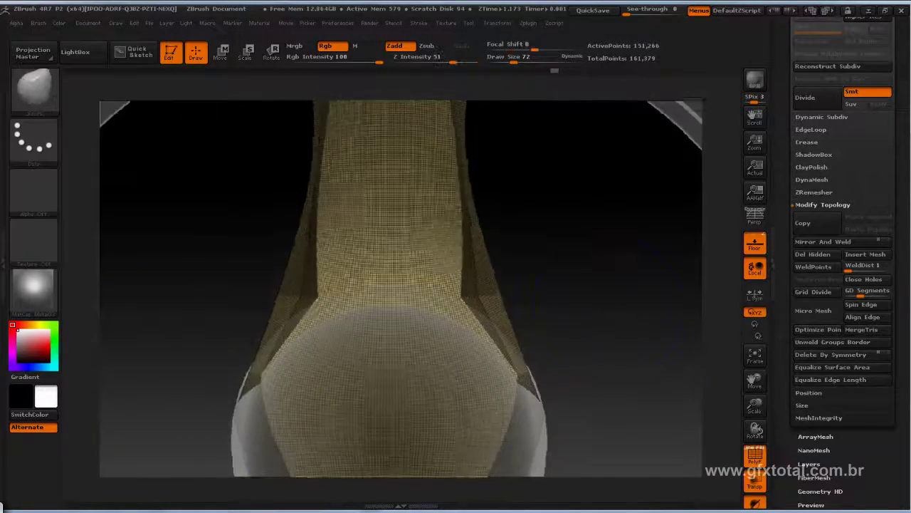
pyautogui.moveTo(606, 305)
pyautogui.keyDown('alt'); pyautogui.mouseDown()
pyautogui.moveTo(532, 321)
pyautogui.moveTo(365, 229)
pyautogui.mouseUp(); pyautogui.keyUp('alt')
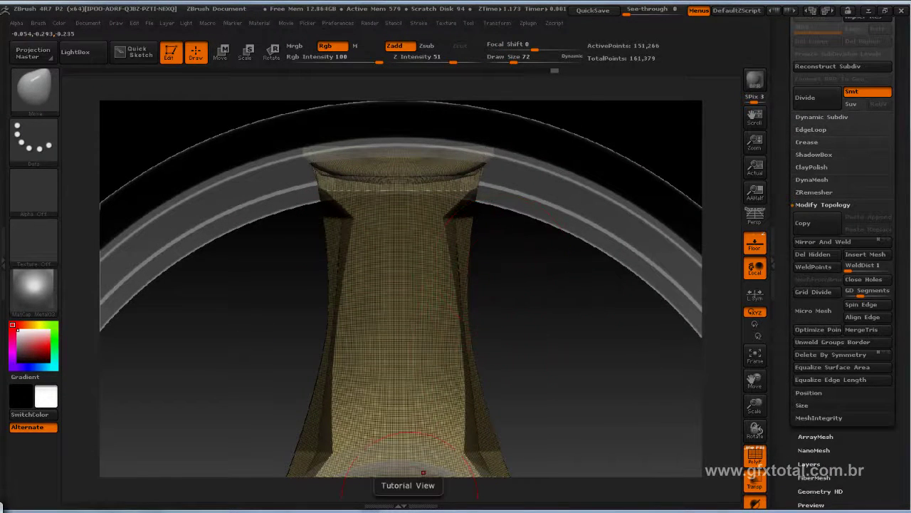
pyautogui.click(402, 502)
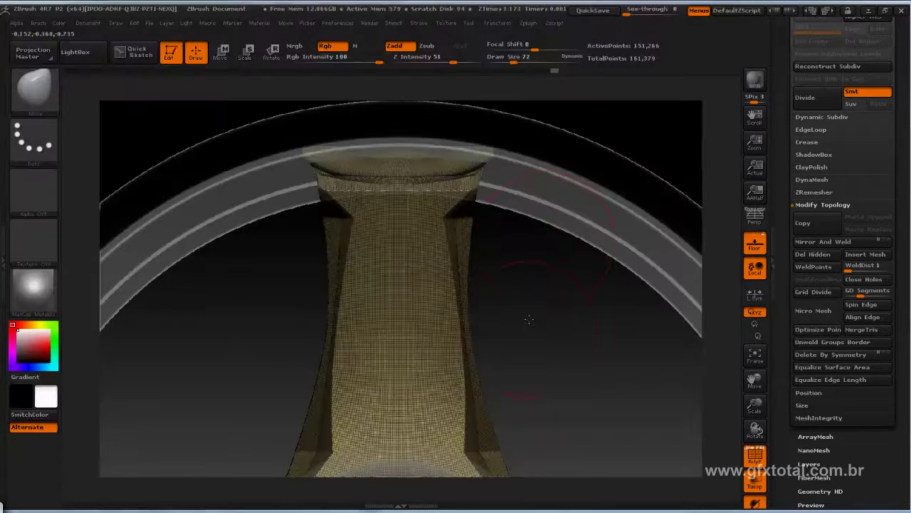
pyautogui.moveTo(529, 319); pyautogui.dragTo(428, 269)
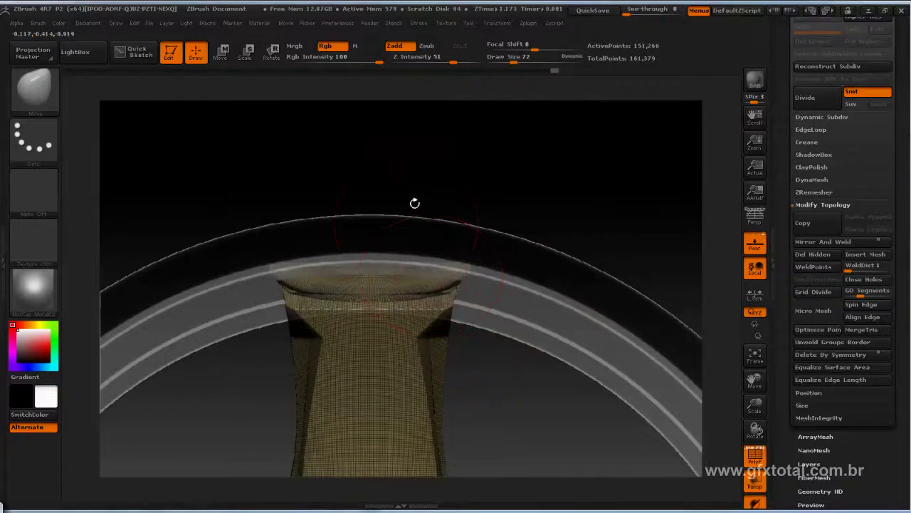
# - Hide the wireframe and angle the view low onto the handle's top
pyautogui.click(755, 456)
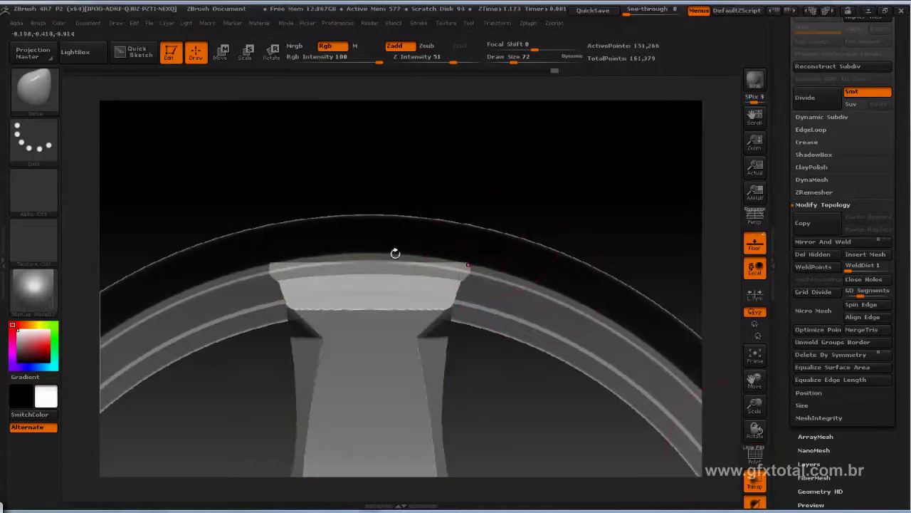
pyautogui.moveTo(444, 203)
pyautogui.mouseDown()
pyautogui.moveTo(558, 193)
pyautogui.moveTo(562, 168)
pyautogui.moveTo(580, 167)
pyautogui.moveTo(584, 152)
pyautogui.moveTo(614, 193)
pyautogui.mouseUp()
pyautogui.moveTo(451, 185)
pyautogui.mouseDown()
pyautogui.moveTo(524, 161)
pyautogui.moveTo(525, 175)
pyautogui.mouseUp()
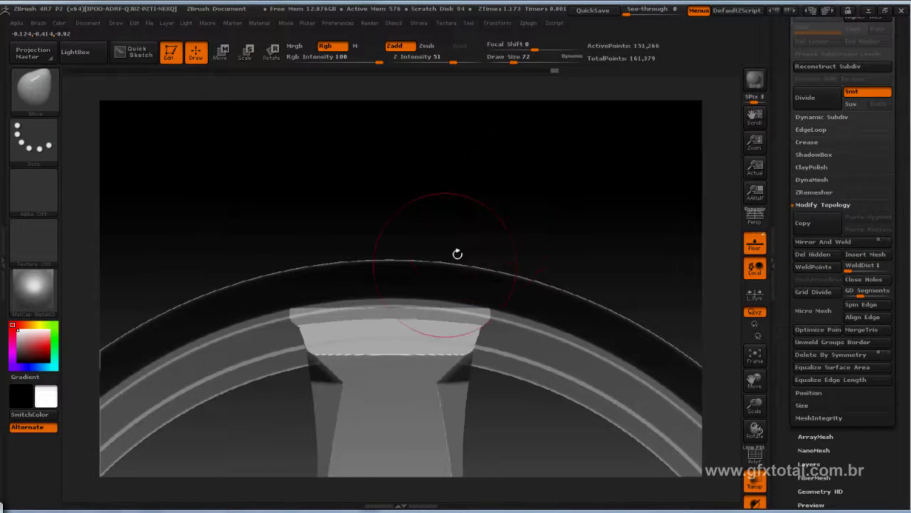
pyautogui.moveTo(496, 209); pyautogui.dragTo(500, 179)
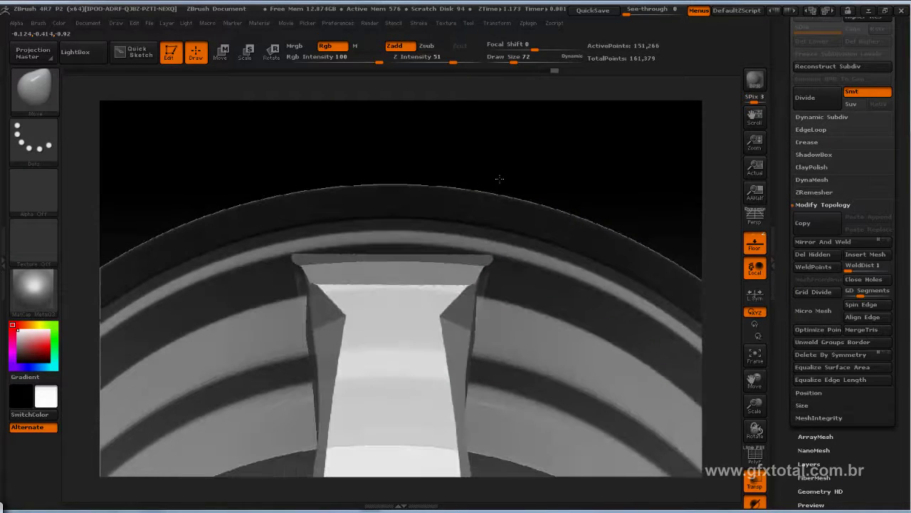
# - Clip the handle top with a bent ClipCurve line following the rim's inner curve, redoing the first attempt
pyautogui.hotkey('ctrl', 'shift')
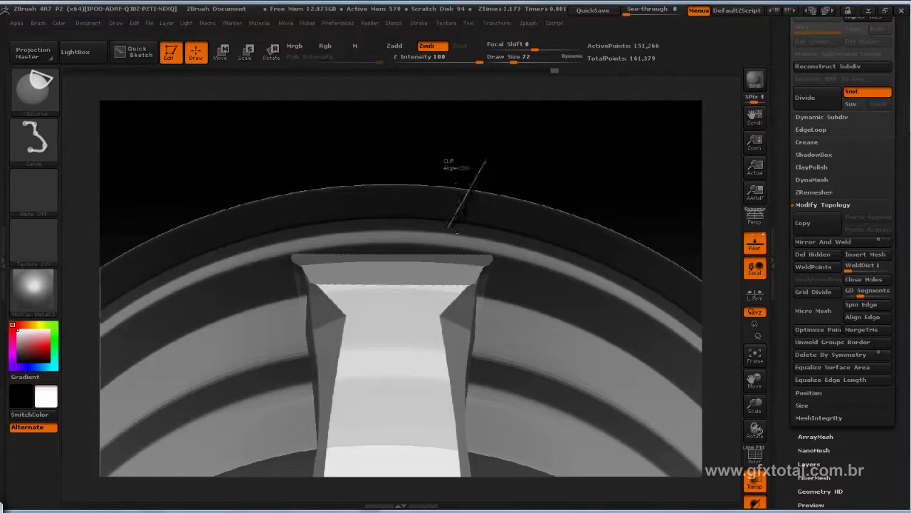
pyautogui.moveTo(457, 230)
pyautogui.keyDown('ctrl'); pyautogui.keyDown('shift'); pyautogui.mouseDown()
pyautogui.moveTo(600, 235)
pyautogui.moveTo(417, 240)
pyautogui.moveTo(417, 264)
pyautogui.moveTo(443, 306)
pyautogui.moveTo(482, 332)
pyautogui.moveTo(417, 288)
pyautogui.moveTo(387, 301)
pyautogui.moveTo(424, 306)
pyautogui.moveTo(375, 335)
pyautogui.moveTo(440, 242)
pyautogui.moveTo(315, 319)
pyautogui.moveTo(396, 338)
pyautogui.moveTo(466, 316)
pyautogui.moveTo(437, 264)
pyautogui.moveTo(417, 285)
pyautogui.moveTo(392, 250)
pyautogui.moveTo(401, 273)
pyautogui.moveTo(501, 254)
pyautogui.moveTo(464, 306)
pyautogui.moveTo(387, 354)
pyautogui.moveTo(584, 199)
pyautogui.mouseUp(); pyautogui.keyUp('shift'); pyautogui.keyUp('ctrl')
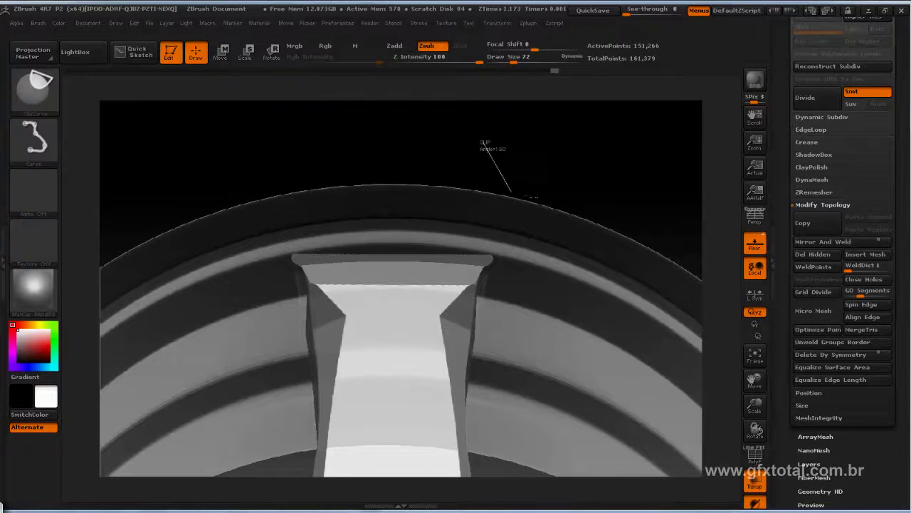
pyautogui.moveTo(511, 193)
pyautogui.keyDown('ctrl'); pyautogui.keyDown('shift'); pyautogui.mouseDown()
pyautogui.moveTo(470, 193)
pyautogui.moveTo(344, 256)
pyautogui.moveTo(359, 277)
pyautogui.moveTo(382, 271)
pyautogui.moveTo(370, 280)
pyautogui.moveTo(501, 264)
pyautogui.moveTo(570, 275)
pyautogui.mouseUp(); pyautogui.keyUp('shift'); pyautogui.keyUp('ctrl')
pyautogui.hotkey('ctrl', 'z')
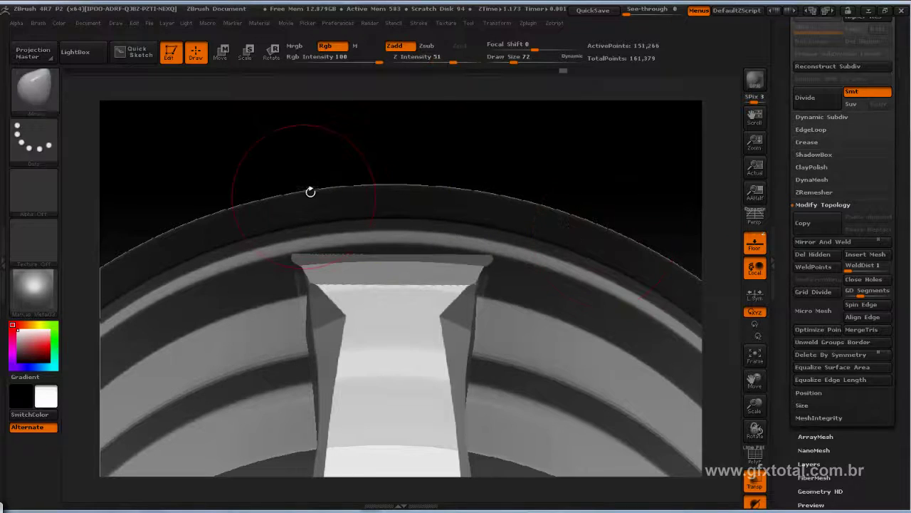
pyautogui.keyDown('ctrl'); pyautogui.keyDown('shift'); pyautogui.moveTo(302, 168); pyautogui.dragTo(353, 270); pyautogui.keyUp('shift'); pyautogui.keyUp('ctrl')
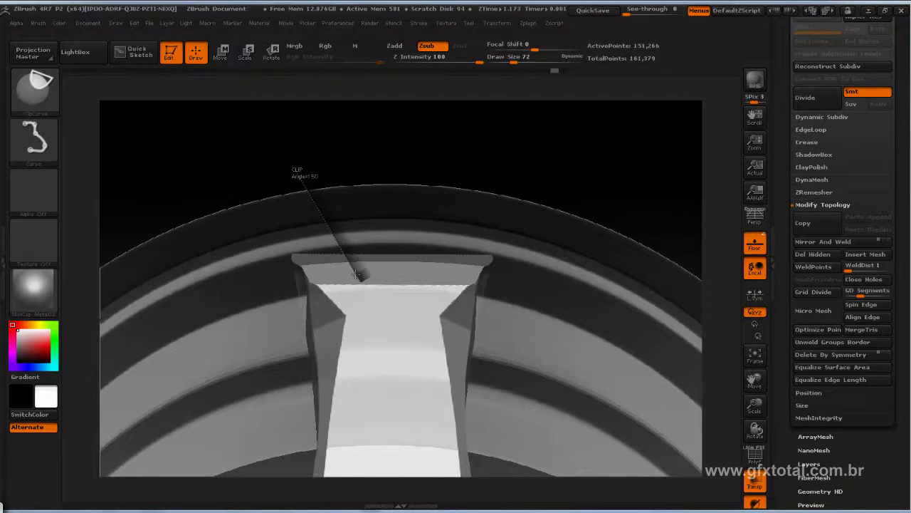
pyautogui.moveTo(424, 270)
pyautogui.keyDown('ctrl'); pyautogui.keyDown('shift'); pyautogui.mouseDown()
pyautogui.moveTo(601, 272)
pyautogui.moveTo(611, 183)
pyautogui.moveTo(619, 220)
pyautogui.moveTo(627, 210)
pyautogui.moveTo(618, 124)
pyautogui.moveTo(633, 150)
pyautogui.mouseUp(); pyautogui.keyUp('shift'); pyautogui.keyUp('ctrl')
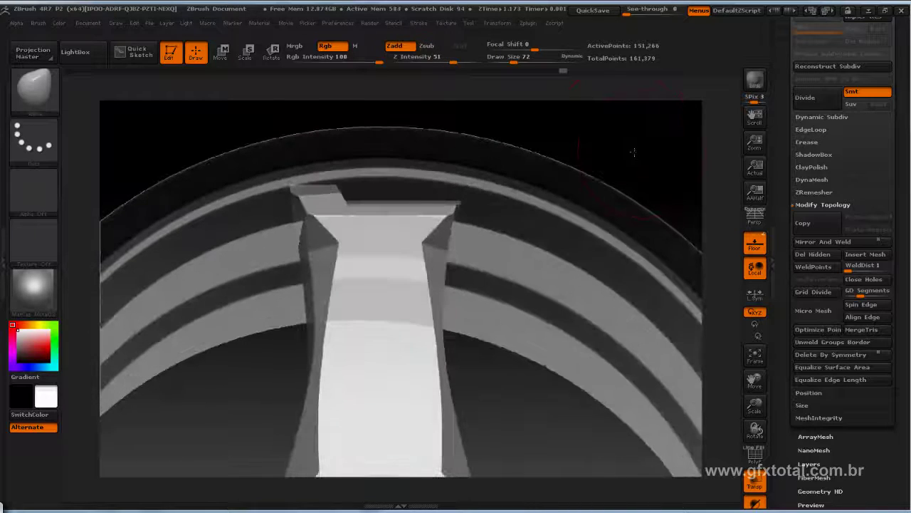
# - Try Mirror And Weld on the clipped spoke, then undo it
pyautogui.click(829, 241)
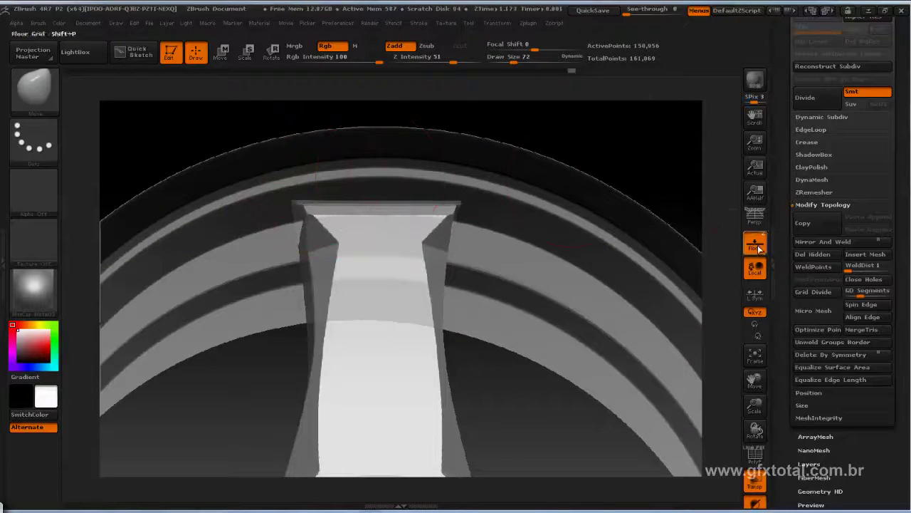
pyautogui.hotkey('ctrl', 'z')
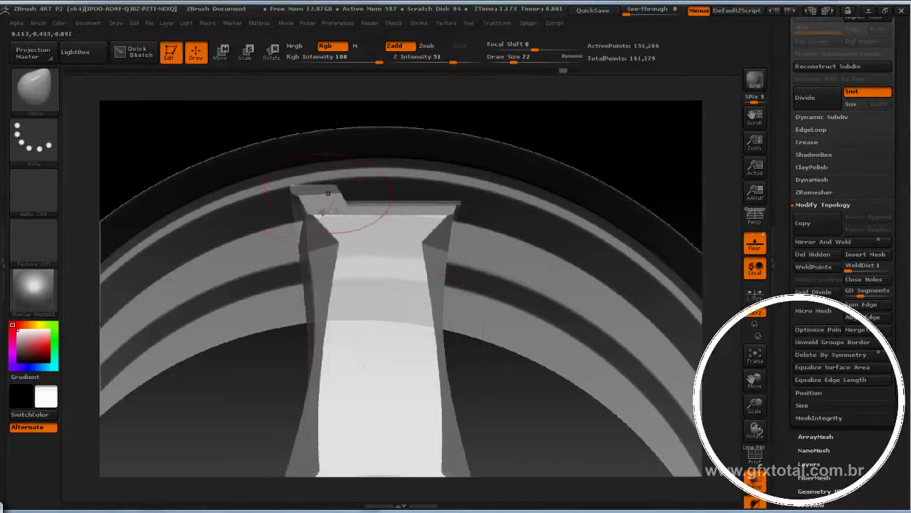
pyautogui.moveTo(788, 284); pyautogui.dragTo(788, 91)
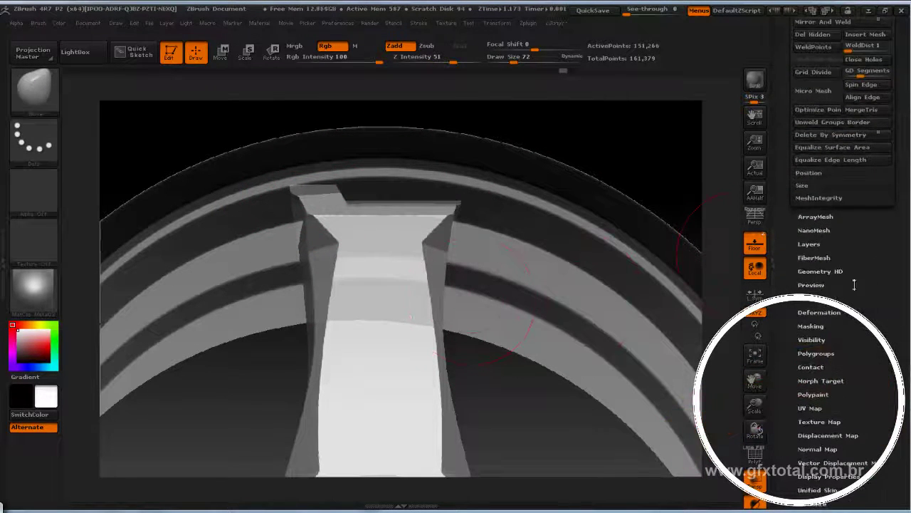
# - Flip the spoke with Deformation > Mirror, undo the extra change, and check its top
pyautogui.click(822, 306)
pyautogui.scroll(3, 883, 161)
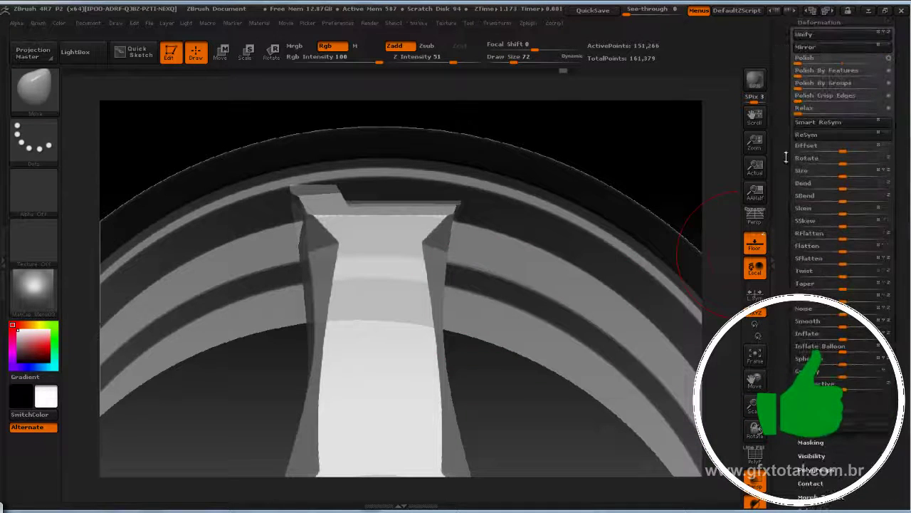
pyautogui.scroll(3, 883, 161)
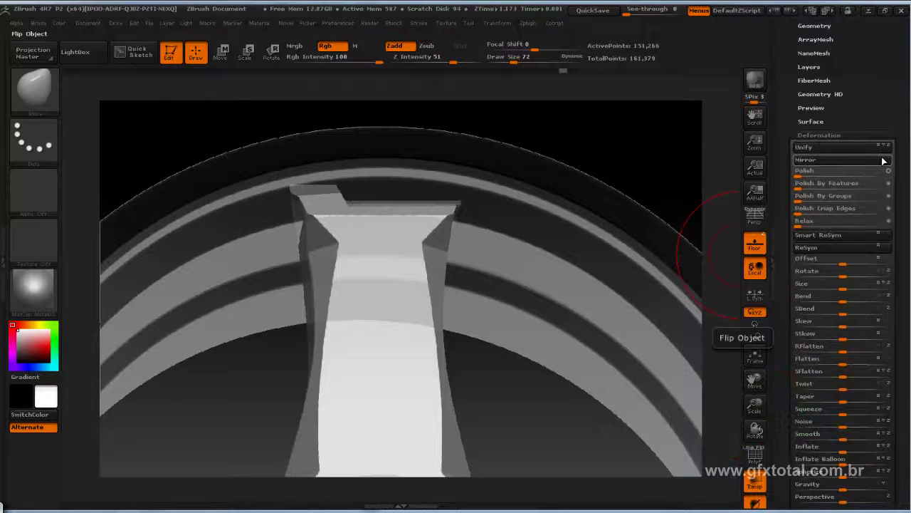
pyautogui.click(819, 170)
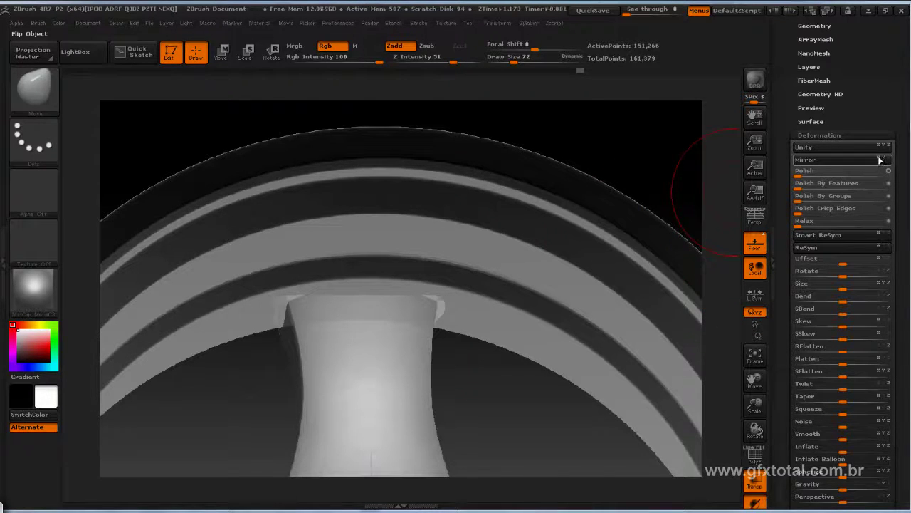
pyautogui.hotkey('ctrl', 'z')
pyautogui.moveTo(536, 428); pyautogui.dragTo(531, 400)
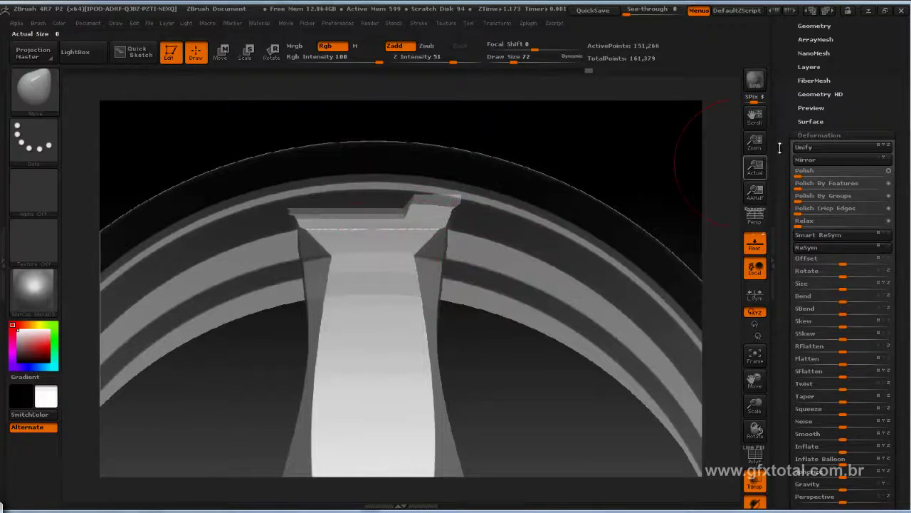
pyautogui.scroll(3, 840, 214)
pyautogui.scroll(5, 840, 214)
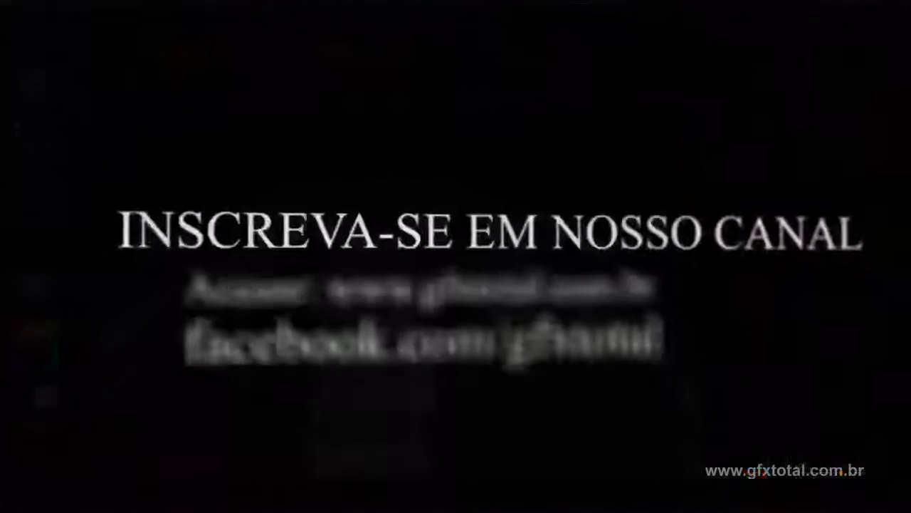